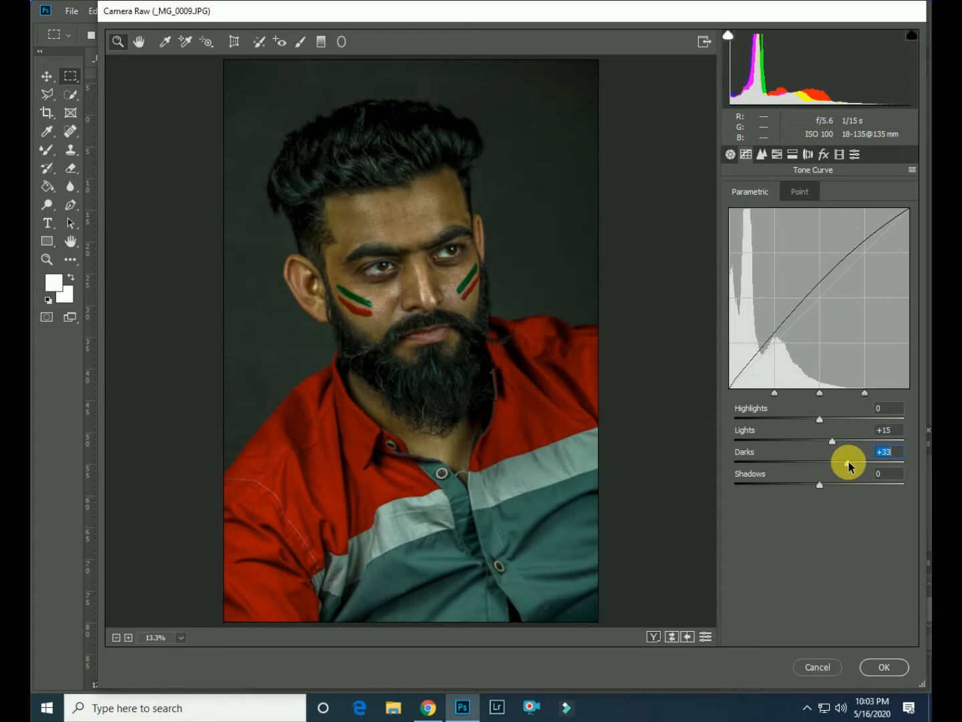
# In Camera Raw's Calibration settings, set both Blue Primary and Green Primary to hue -28 and saturation +10.
pyautogui.click(840, 154)
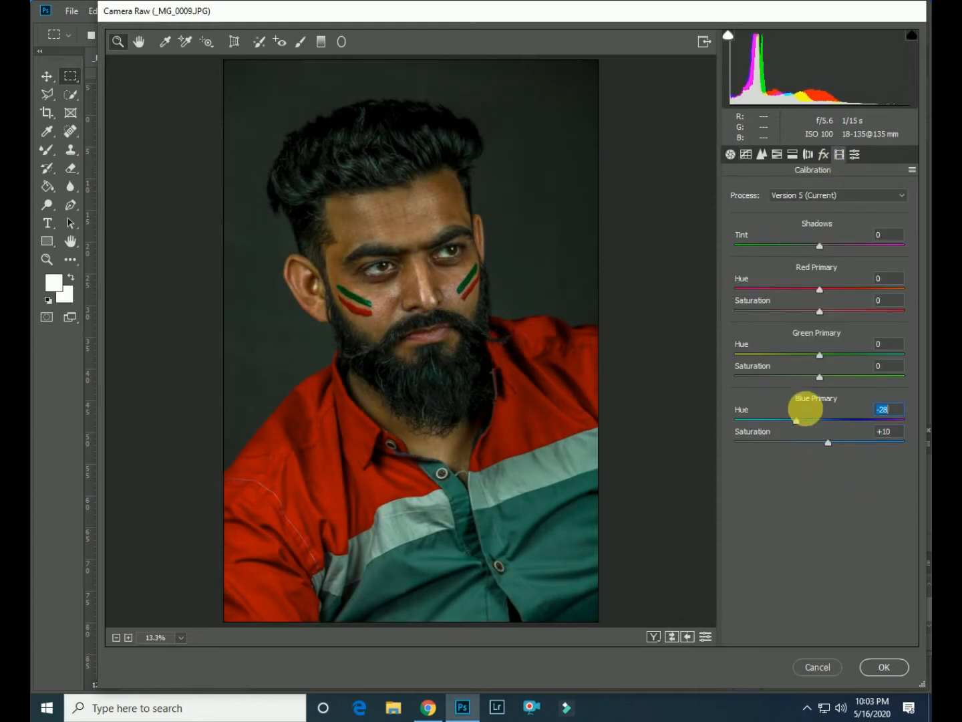
pyautogui.moveTo(823, 359); pyautogui.dragTo(774, 353)
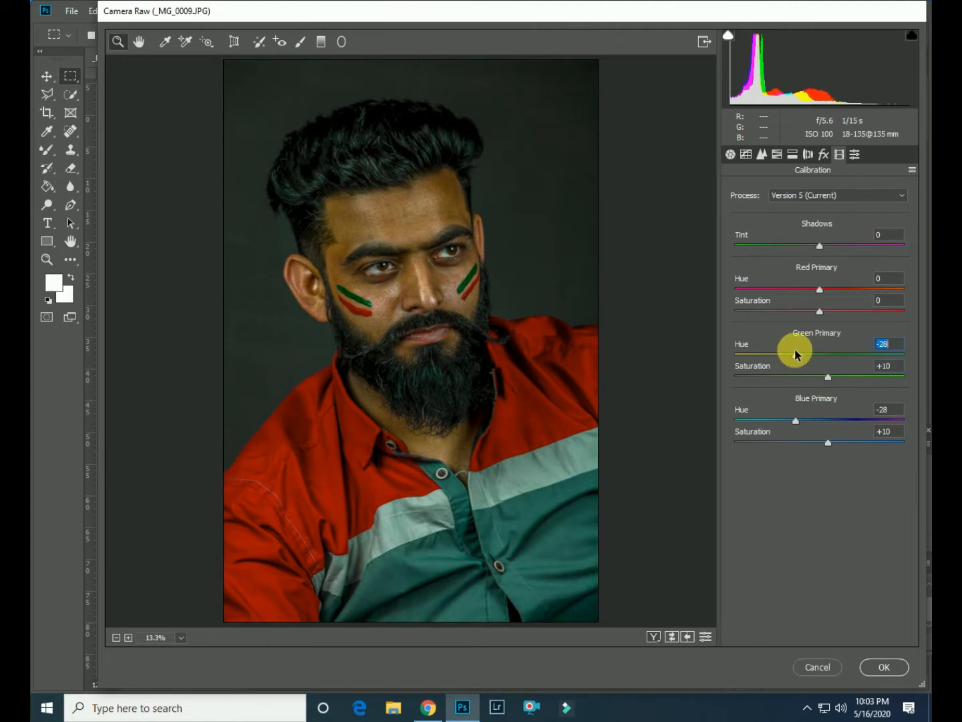
# Split-tone the highlights with hue 135 and saturation 10, and apply the Camera Raw adjustments.
pyautogui.click(808, 154)
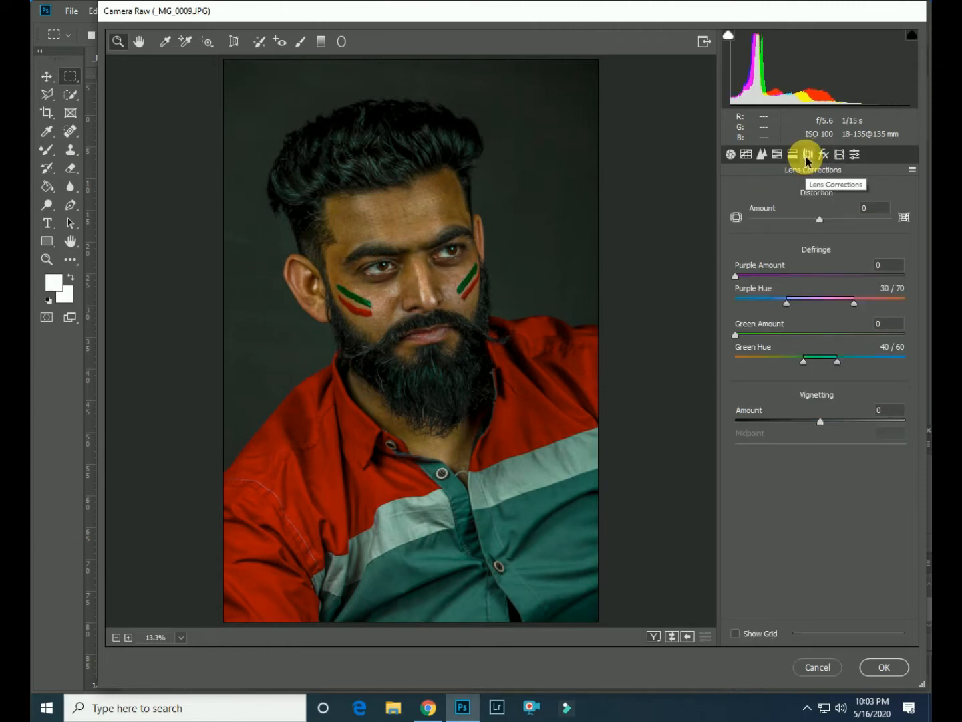
pyautogui.click(792, 154)
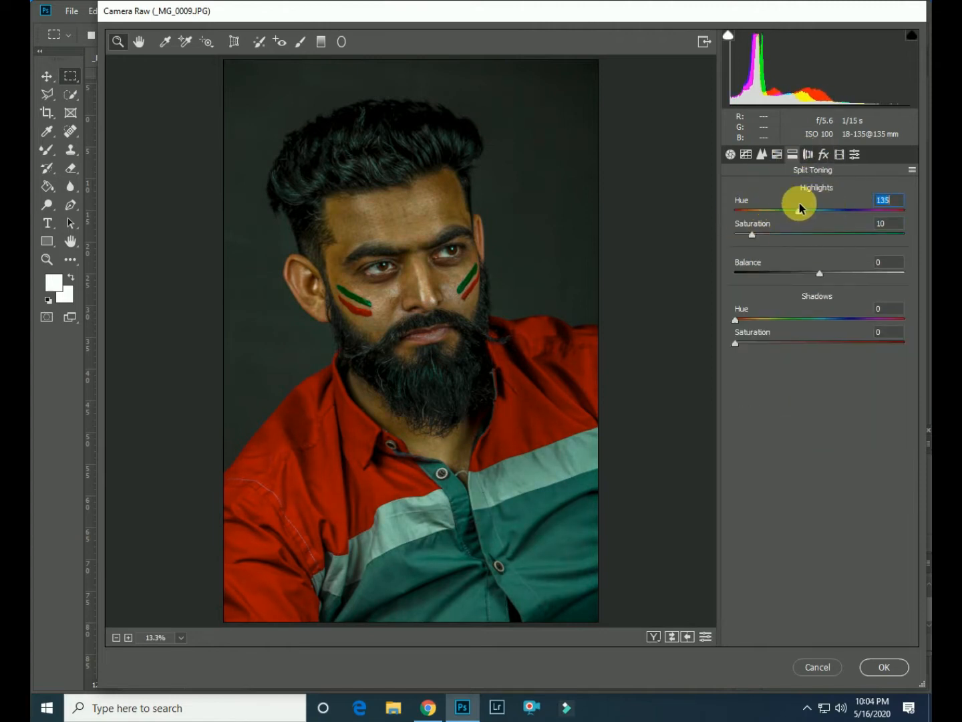
pyautogui.click(883, 667)
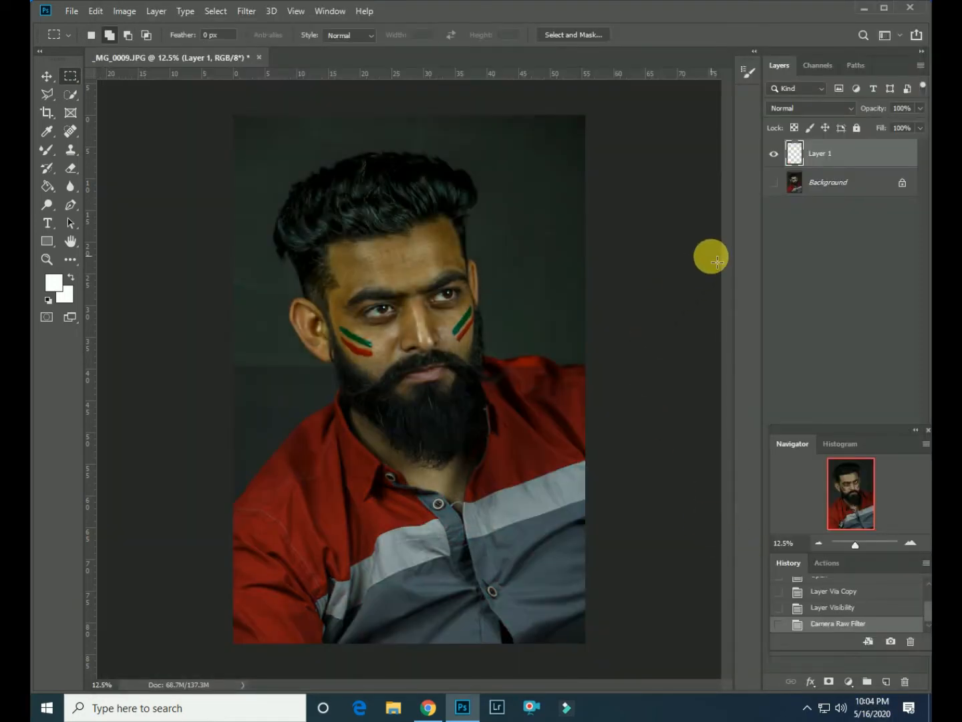
# Toggle Layer 1's visibility to compare the portrait before and after color grading.
pyautogui.click(774, 155)
pyautogui.click(773, 154)
pyautogui.click(773, 154)
pyautogui.click(773, 154)
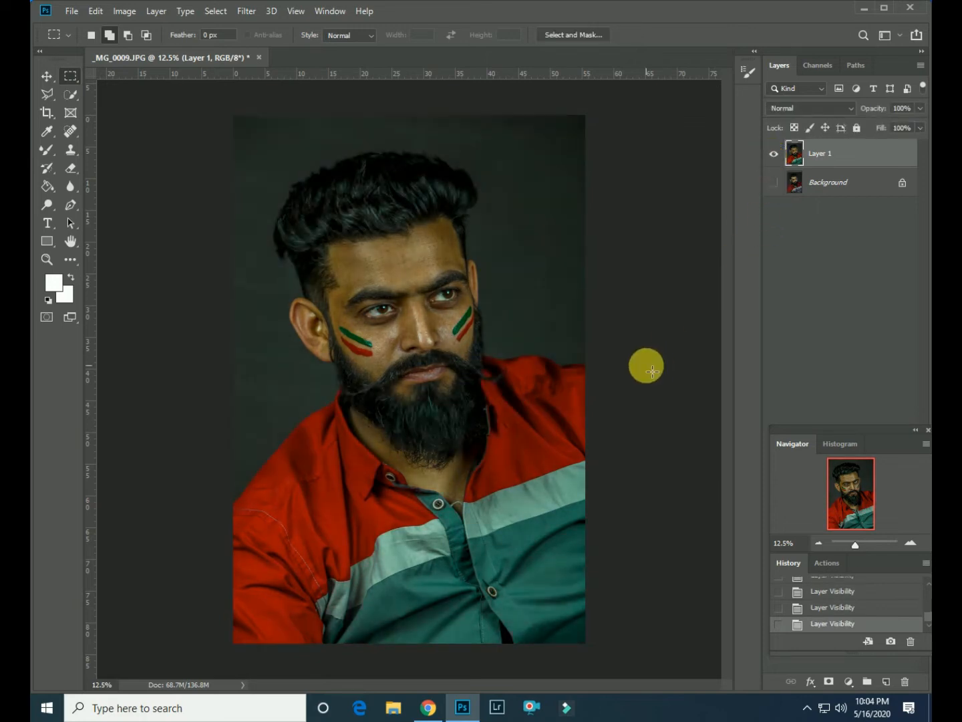
# Smooth the forehead skin with a 250 px Mixer Brush set to Wet 13%, Load 70%, Mix 90% and Flow 100%.
pyautogui.hotkey('ctrl', '+')
pyautogui.hotkey('ctrl', '+')
pyautogui.hotkey('ctrl', '+')
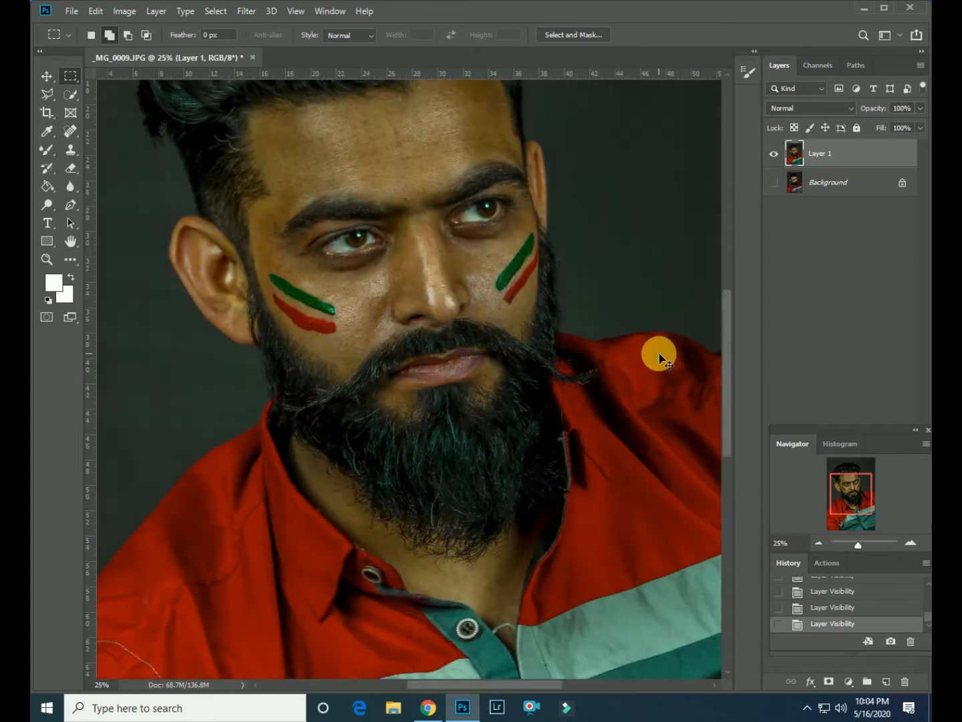
pyautogui.moveTo(393, 288); pyautogui.dragTo(401, 444)
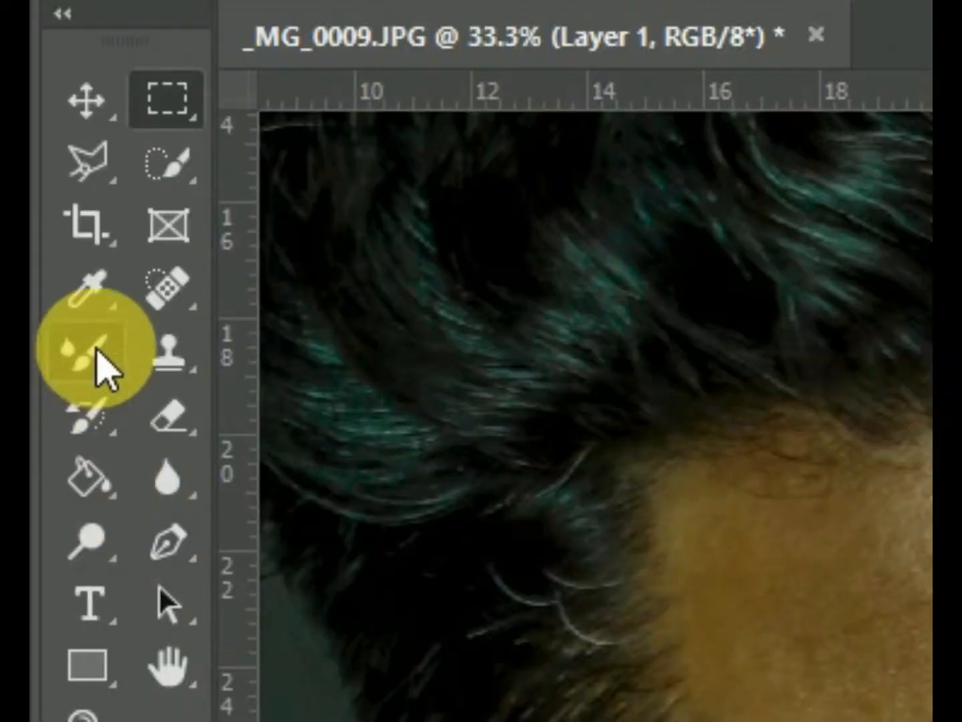
pyautogui.click(48, 152)
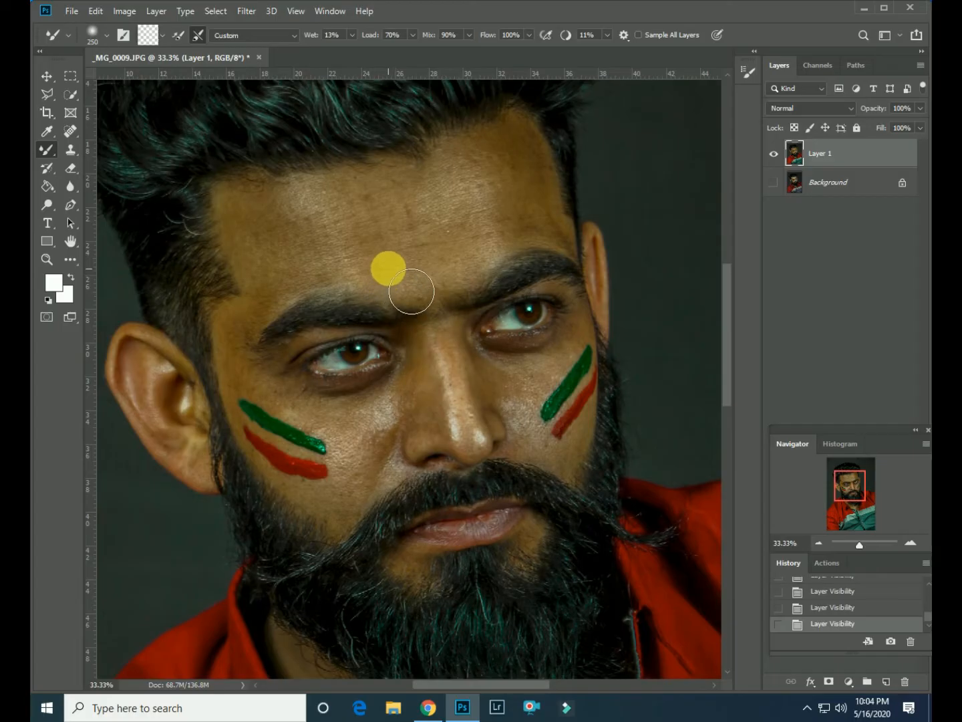
pyautogui.click(354, 236)
pyautogui.moveTo(334, 219)
pyautogui.mouseDown()
pyautogui.moveTo(315, 248)
pyautogui.moveTo(307, 234)
pyautogui.moveTo(333, 227)
pyautogui.moveTo(310, 253)
pyautogui.moveTo(267, 230)
pyautogui.moveTo(261, 254)
pyautogui.moveTo(400, 295)
pyautogui.moveTo(539, 232)
pyautogui.moveTo(436, 207)
pyautogui.moveTo(540, 243)
pyautogui.moveTo(501, 225)
pyautogui.mouseUp()
pyautogui.moveTo(315, 270)
pyautogui.mouseDown()
pyautogui.moveTo(330, 280)
pyautogui.moveTo(478, 272)
pyautogui.mouseUp()
# Smooth the temple, under-eye area and cheek on the man's fully visible ear side with a Mixer Brush of about 100 px.
pyautogui.hotkey('ctrl', '+')
pyautogui.press('[')
pyautogui.press('[')
pyautogui.press('[')
pyautogui.press('[')
pyautogui.press('[')
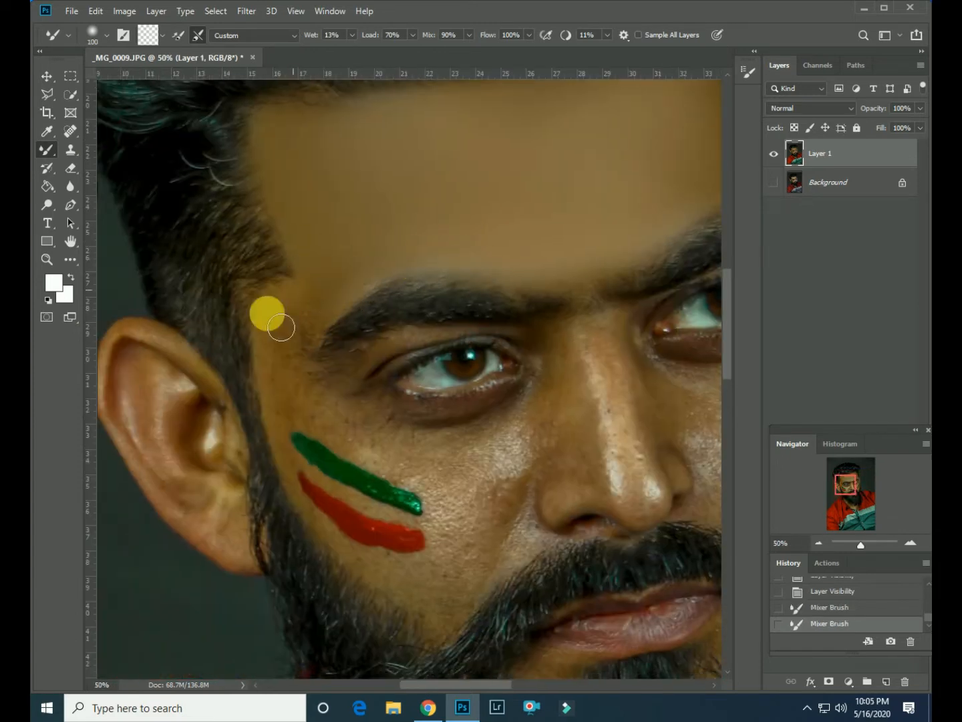
pyautogui.press(']')
pyautogui.moveTo(281, 327)
pyautogui.mouseDown()
pyautogui.moveTo(394, 280)
pyautogui.moveTo(370, 302)
pyautogui.moveTo(447, 453)
pyautogui.moveTo(403, 472)
pyautogui.moveTo(513, 485)
pyautogui.moveTo(533, 464)
pyautogui.moveTo(502, 565)
pyautogui.moveTo(364, 447)
pyautogui.moveTo(490, 445)
pyautogui.moveTo(499, 584)
pyautogui.moveTo(421, 571)
pyautogui.moveTo(320, 522)
pyautogui.mouseUp()
pyautogui.press('[')
pyautogui.press('[')
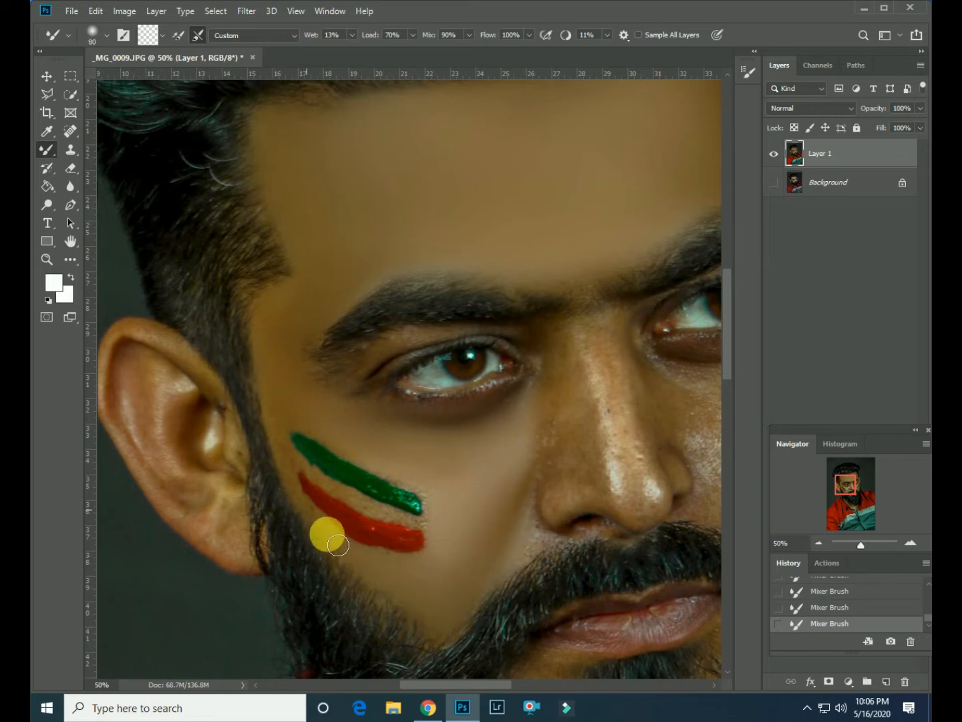
# Blend the skin around and between that cheek's paint stripes with the Mixer Brush reduced to 60 px.
pyautogui.hotkey('ctrl', '+')
pyautogui.press('[')
pyautogui.press('[')
pyautogui.press('[')
pyautogui.press('[')
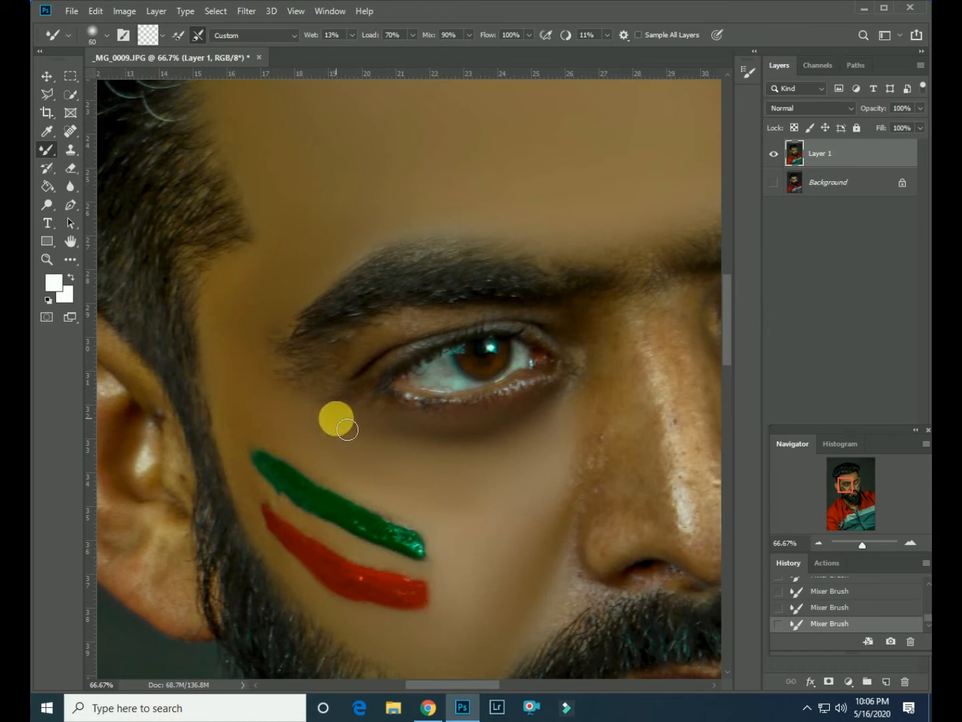
# Smooth the fully visible ear, using a 90 px Mixer Brush inside it and 70 px along its rim.
pyautogui.moveTo(340, 441); pyautogui.dragTo(544, 335)
pyautogui.press(']')
pyautogui.press(']')
pyautogui.press(']')
pyautogui.press(']')
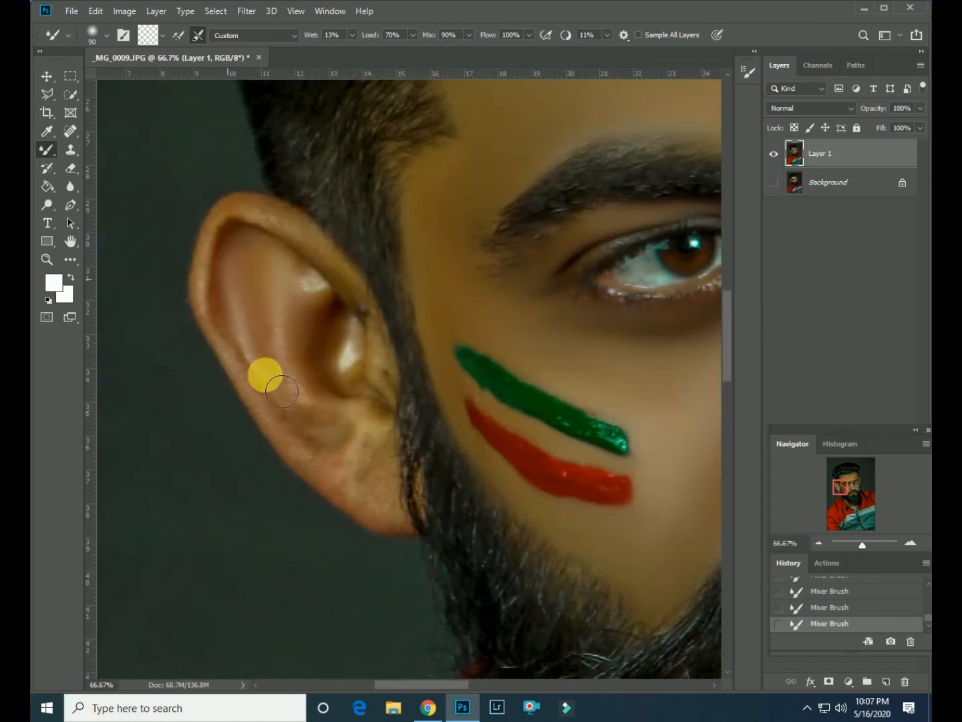
pyautogui.moveTo(234, 291); pyautogui.dragTo(328, 374)
pyautogui.press('[')
pyautogui.press('[')
pyautogui.moveTo(319, 300)
pyautogui.mouseDown()
pyautogui.moveTo(319, 394)
pyautogui.moveTo(338, 472)
pyautogui.moveTo(274, 219)
pyautogui.mouseUp()
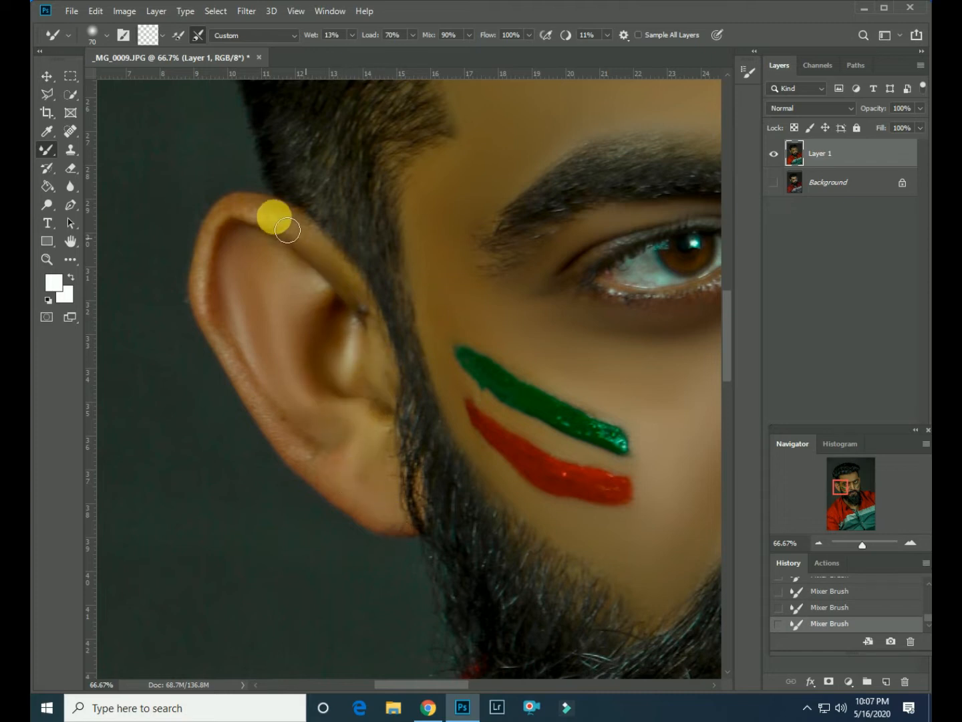
# Smooth the nose and the opposite cheek with the Mixer Brush, reducing it to 35 px around the paint stripes.
pyautogui.moveTo(630, 473)
pyautogui.mouseDown()
pyautogui.moveTo(250, 231)
pyautogui.moveTo(216, 247)
pyautogui.mouseUp()
pyautogui.moveTo(388, 152); pyautogui.dragTo(318, 332)
pyautogui.press(']')
pyautogui.press(']')
pyautogui.moveTo(395, 322)
pyautogui.mouseDown()
pyautogui.moveTo(397, 216)
pyautogui.moveTo(421, 243)
pyautogui.moveTo(373, 184)
pyautogui.moveTo(422, 309)
pyautogui.moveTo(353, 190)
pyautogui.moveTo(418, 206)
pyautogui.moveTo(467, 403)
pyautogui.moveTo(426, 289)
pyautogui.moveTo(335, 318)
pyautogui.moveTo(350, 353)
pyautogui.moveTo(338, 415)
pyautogui.moveTo(410, 387)
pyautogui.moveTo(469, 416)
pyautogui.moveTo(469, 352)
pyautogui.moveTo(335, 406)
pyautogui.moveTo(362, 384)
pyautogui.moveTo(391, 382)
pyautogui.moveTo(322, 382)
pyautogui.moveTo(323, 371)
pyautogui.moveTo(396, 381)
pyautogui.moveTo(333, 341)
pyautogui.moveTo(316, 353)
pyautogui.moveTo(376, 390)
pyautogui.moveTo(393, 355)
pyautogui.moveTo(387, 389)
pyautogui.moveTo(350, 361)
pyautogui.moveTo(493, 352)
pyautogui.moveTo(470, 273)
pyautogui.moveTo(525, 218)
pyautogui.moveTo(500, 195)
pyautogui.moveTo(478, 237)
pyautogui.moveTo(486, 289)
pyautogui.moveTo(598, 259)
pyautogui.moveTo(587, 236)
pyautogui.moveTo(517, 314)
pyautogui.moveTo(634, 429)
pyautogui.moveTo(538, 306)
pyautogui.moveTo(542, 349)
pyautogui.moveTo(521, 379)
pyautogui.moveTo(518, 352)
pyautogui.moveTo(517, 404)
pyautogui.moveTo(537, 411)
pyautogui.moveTo(512, 336)
pyautogui.moveTo(624, 225)
pyautogui.moveTo(639, 244)
pyautogui.moveTo(601, 285)
pyautogui.moveTo(650, 288)
pyautogui.mouseUp()
pyautogui.press('[')
pyautogui.press('[')
pyautogui.press('[')
pyautogui.press(']')
pyautogui.press(']')
pyautogui.press(']')
pyautogui.press(']')
pyautogui.press('[')
pyautogui.press('[')
pyautogui.press('[')
pyautogui.press('[')
pyautogui.press('[')
pyautogui.press(']')
pyautogui.press(']')
pyautogui.press(']')
pyautogui.press('[')
pyautogui.press('[')
pyautogui.press('[')
pyautogui.press('[')
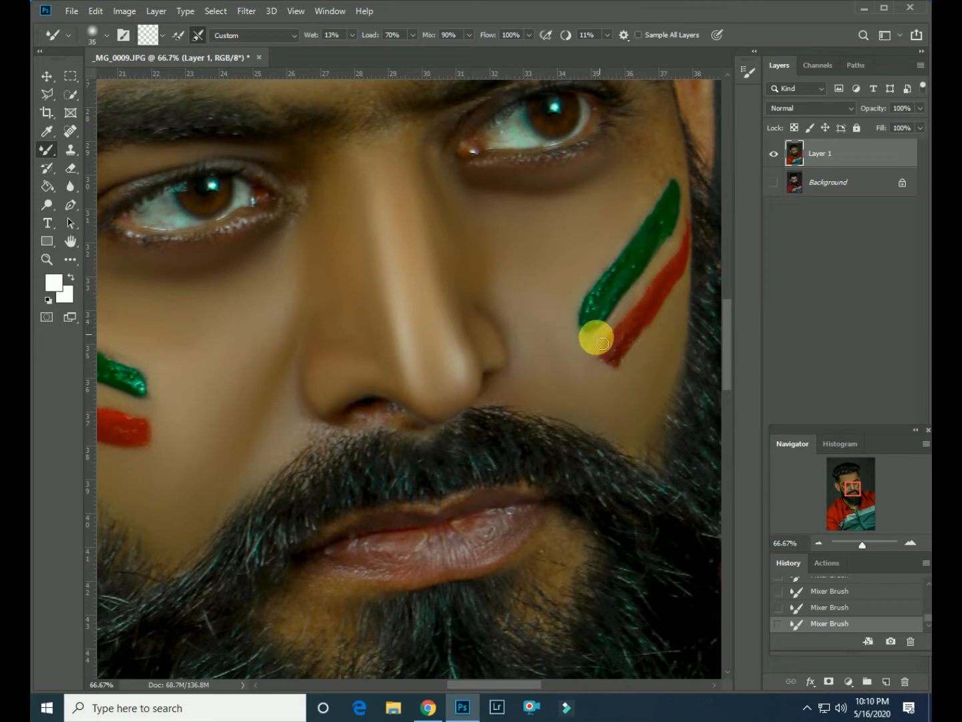
# Smooth the lips and the skin just below them with the Mixer Brush, adjusting its size to fit.
pyautogui.moveTo(492, 564)
pyautogui.mouseDown()
pyautogui.moveTo(537, 542)
pyautogui.moveTo(368, 586)
pyautogui.moveTo(505, 564)
pyautogui.moveTo(379, 564)
pyautogui.moveTo(375, 598)
pyautogui.moveTo(330, 645)
pyautogui.moveTo(346, 652)
pyautogui.moveTo(570, 556)
pyautogui.mouseUp()
pyautogui.press(']')
pyautogui.press(']')
pyautogui.press(']')
pyautogui.press(']')
pyautogui.press(']')
pyautogui.press(']')
pyautogui.press('[')
pyautogui.press('[')
# Smooth the skin beside the far eye and on the partly hidden ear with a small Mixer Brush of about 50 px.
pyautogui.moveTo(636, 196); pyautogui.dragTo(508, 371)
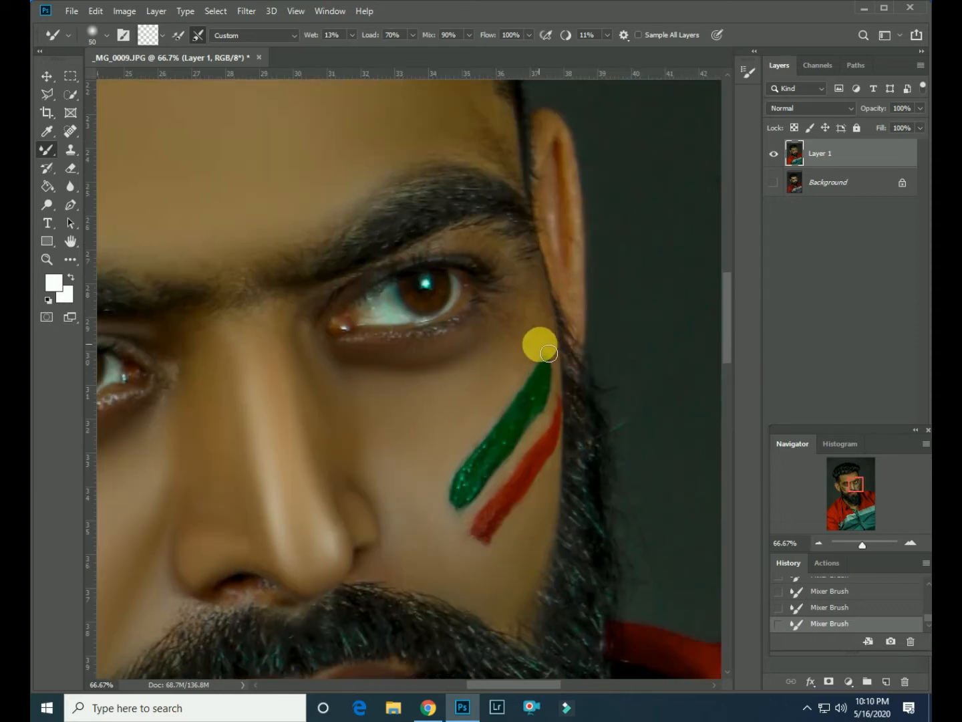
pyautogui.press('[')
pyautogui.press('[')
pyautogui.press('[')
pyautogui.press('[')
pyautogui.press('[')
pyautogui.press('[')
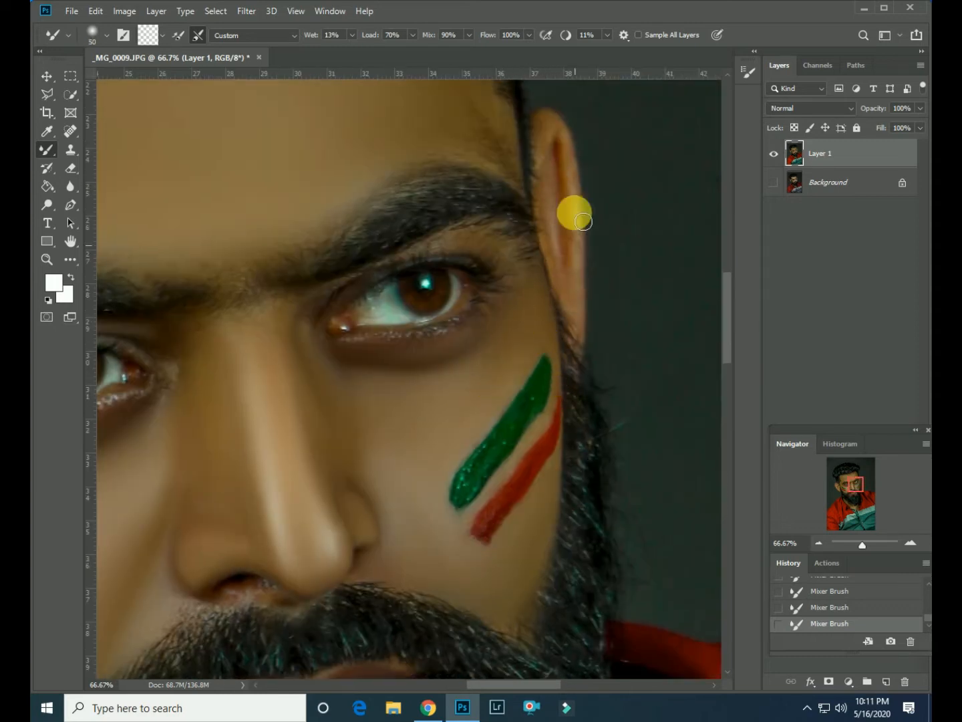
# Blend the remaining forehead skin above the far eyebrow with the Mixer Brush enlarged to 100 px.
pyautogui.moveTo(346, 218); pyautogui.dragTo(389, 382)
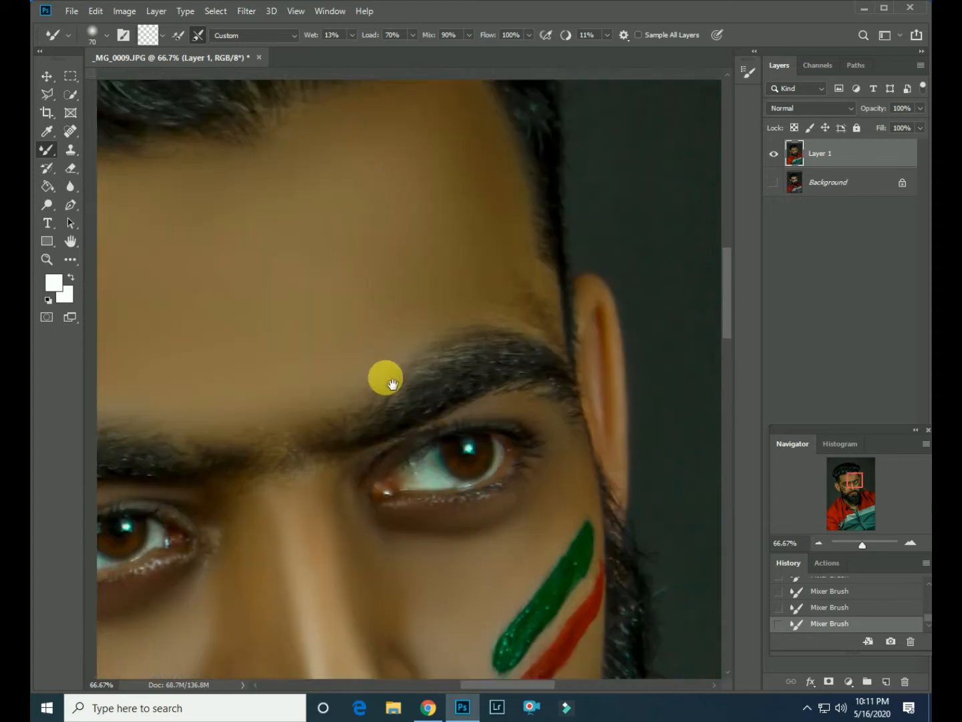
pyautogui.press(']')
pyautogui.press(']')
pyautogui.press(']')
pyautogui.hotkey('ctrl', '0')
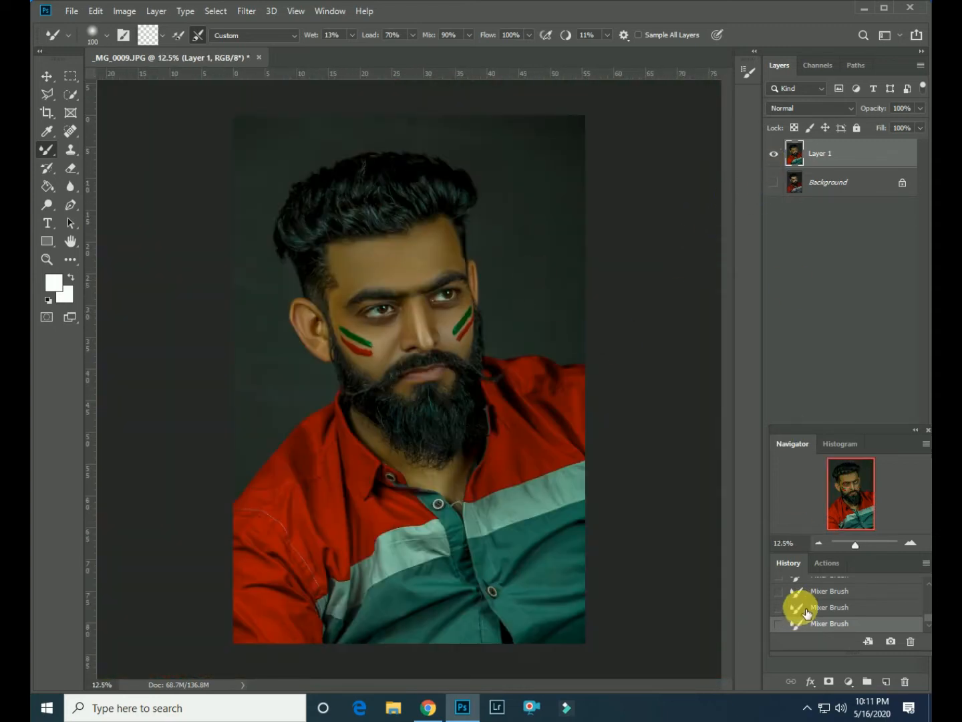
# Smooth the neck skin below the beard with a 150 px Mixer Brush and save the document as _MG_0009.psd.
pyautogui.hotkey('ctrl', '+')
pyautogui.hotkey('ctrl', '+')
pyautogui.hotkey('ctrl', '+')
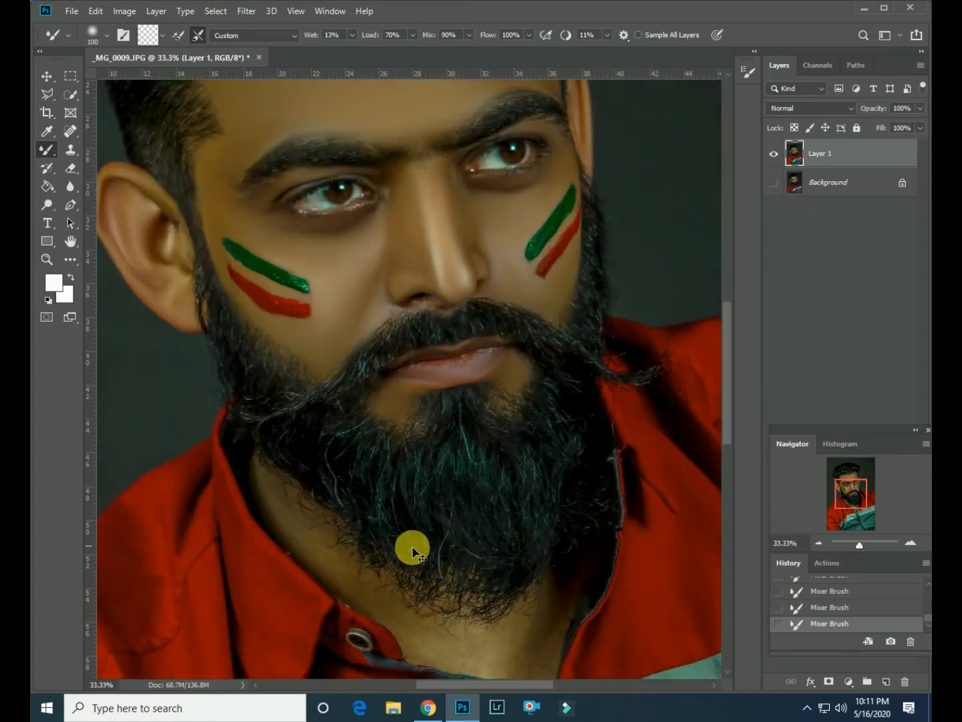
pyautogui.hotkey('ctrl', '+')
pyautogui.moveTo(436, 323); pyautogui.dragTo(493, 123)
pyautogui.press(']')
pyautogui.press(']')
pyautogui.moveTo(355, 437)
pyautogui.mouseDown()
pyautogui.moveTo(333, 437)
pyautogui.moveTo(322, 381)
pyautogui.moveTo(500, 596)
pyautogui.moveTo(632, 610)
pyautogui.mouseUp()
pyautogui.moveTo(677, 581); pyautogui.dragTo(486, 459)
pyautogui.moveTo(441, 532)
pyautogui.mouseDown()
pyautogui.moveTo(449, 503)
pyautogui.moveTo(486, 484)
pyautogui.mouseUp()
pyautogui.hotkey('ctrl', '-')
pyautogui.hotkey('ctrl', '-')
pyautogui.hotkey('ctrl', '-')
pyautogui.hotkey('ctrl', '-')
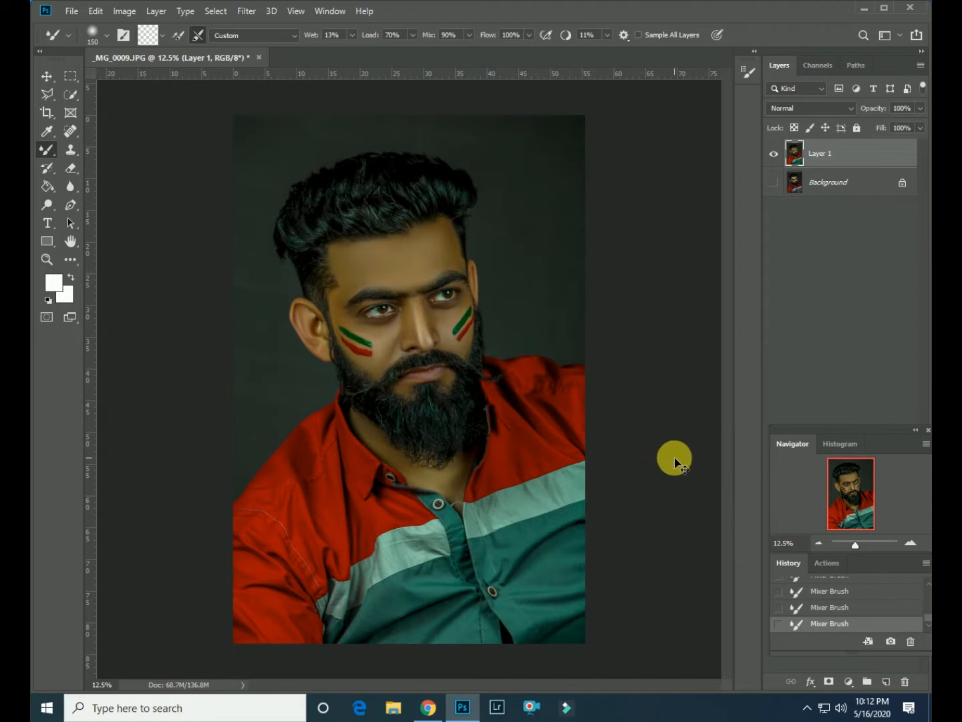
pyautogui.hotkey('ctrl', 's')
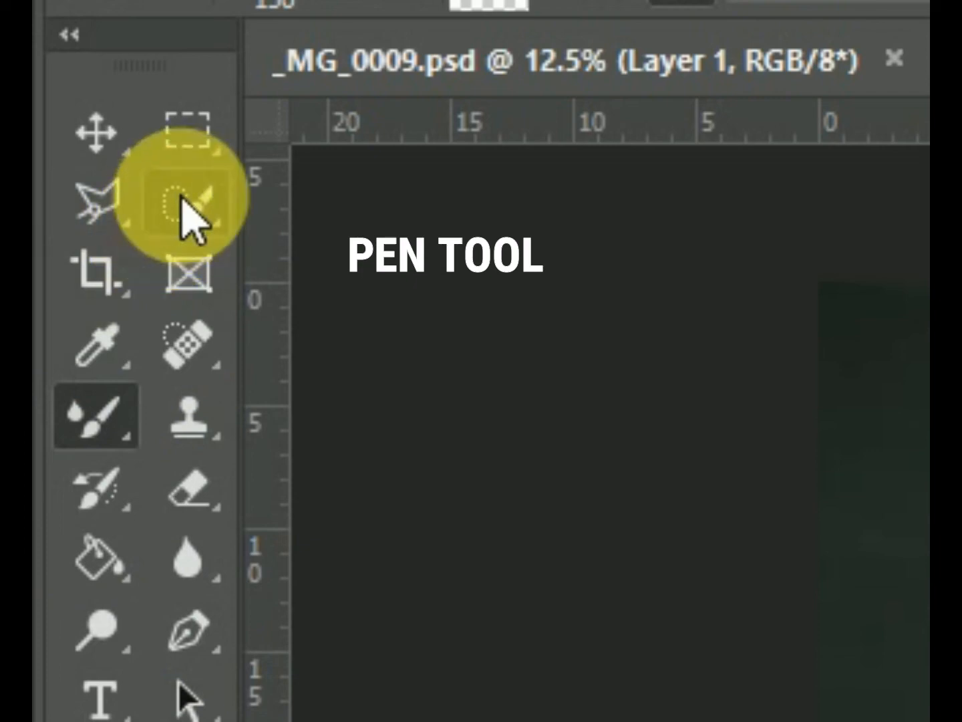
# Select the man with Select Subject and feather the selection by 4 pixels.
pyautogui.click(181, 200)
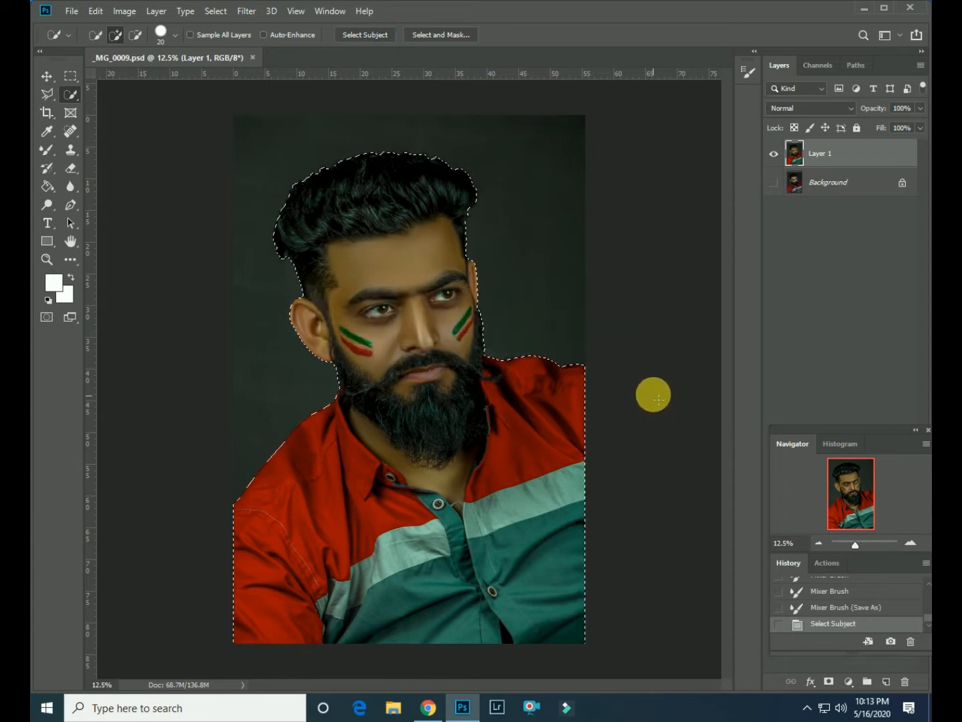
pyautogui.hotkey('ctrl', '+')
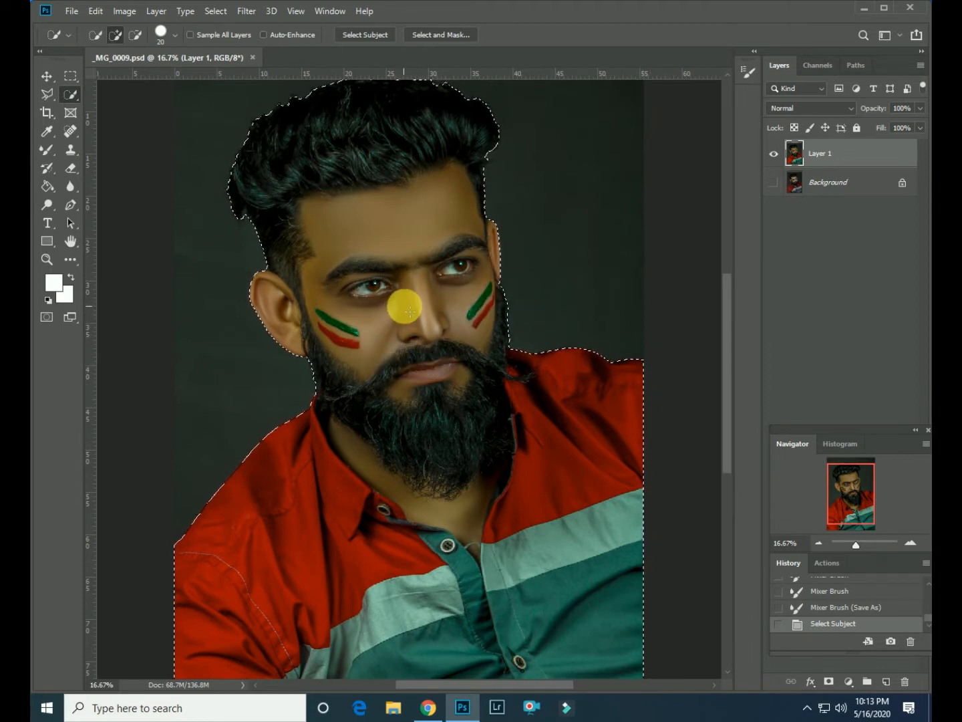
pyautogui.hotkey('ctrl', 'r')
pyautogui.moveTo(370, 218); pyautogui.dragTo(436, 334)
pyautogui.hotkey('ctrl', 'r')
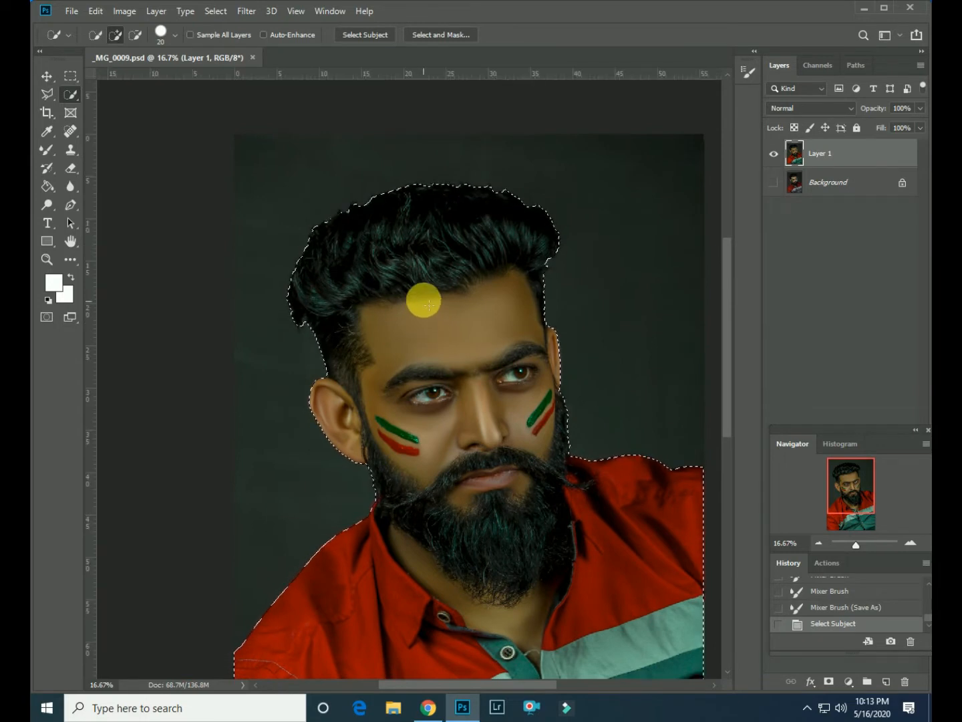
pyautogui.rightClick(423, 302)
pyautogui.click(452, 328)
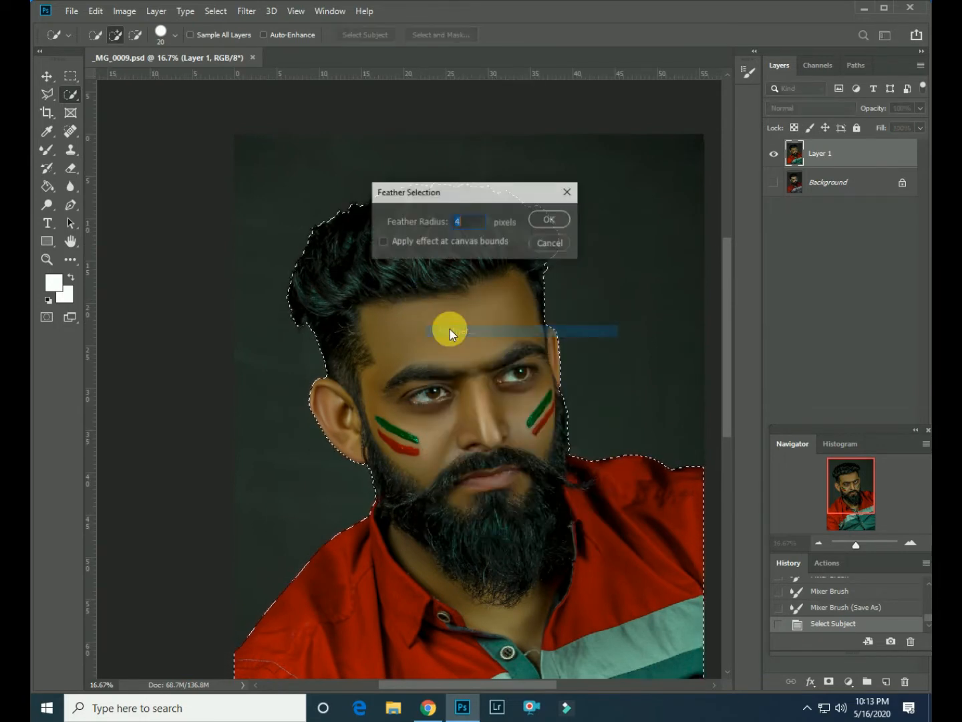
pyautogui.click(549, 220)
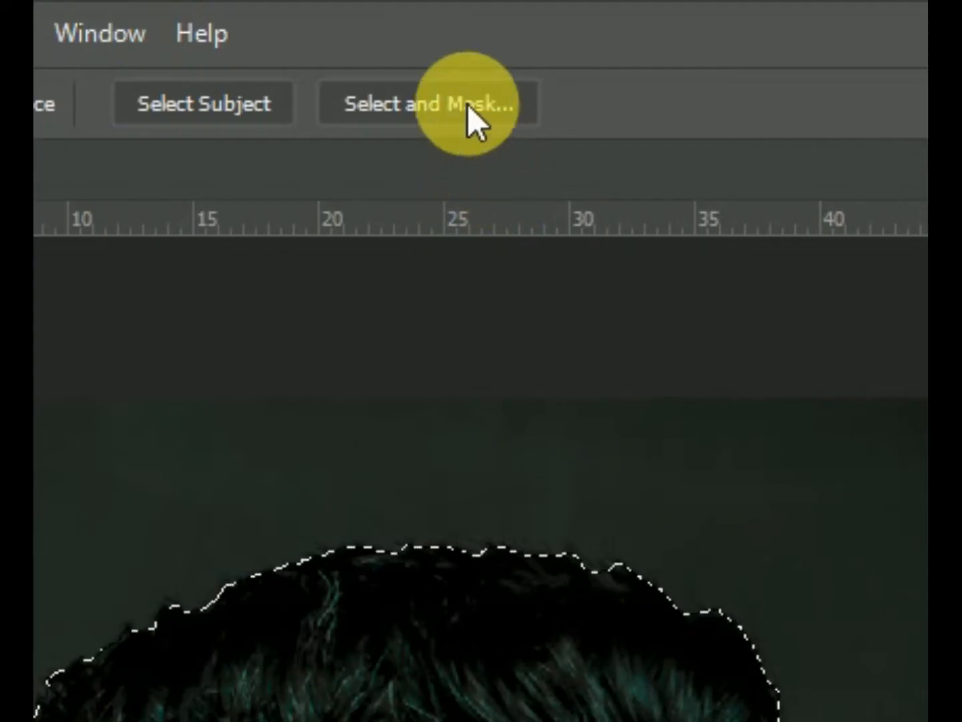
# Refine the selection's hair edges in Select and Mask with a 70 px Refine Edge Brush and accept the result.
pyautogui.click(468, 105)
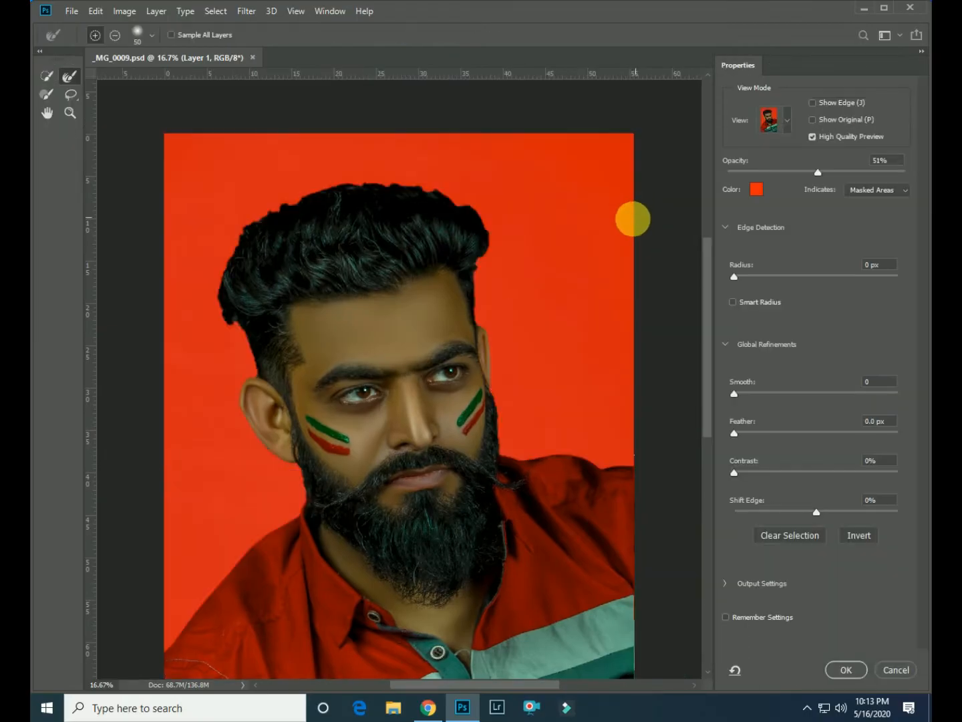
pyautogui.hotkey('ctrl', '+')
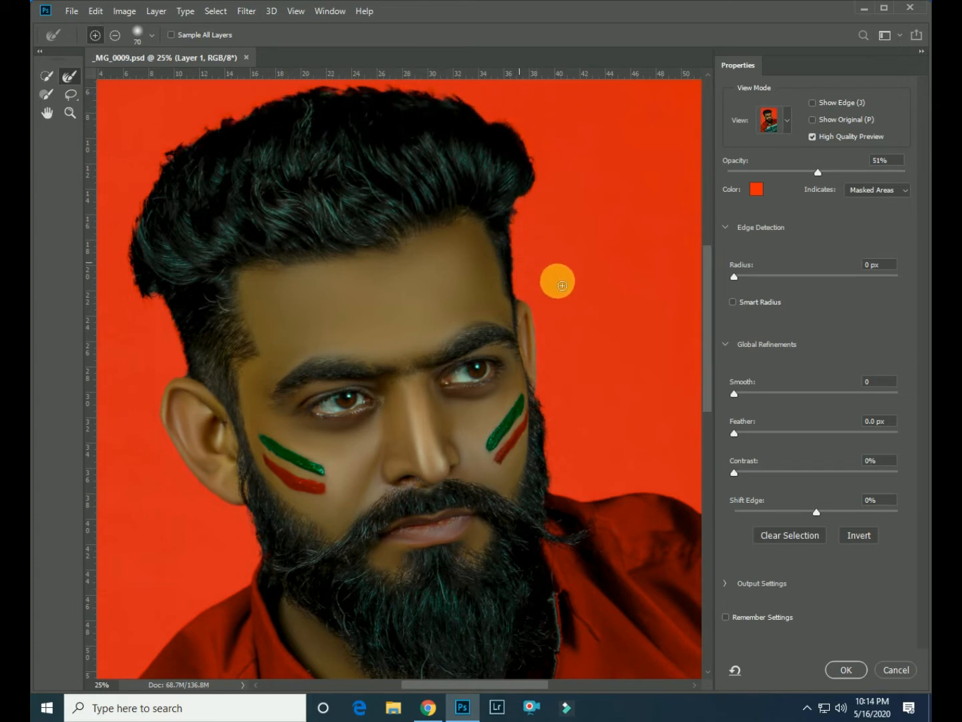
pyautogui.click(845, 670)
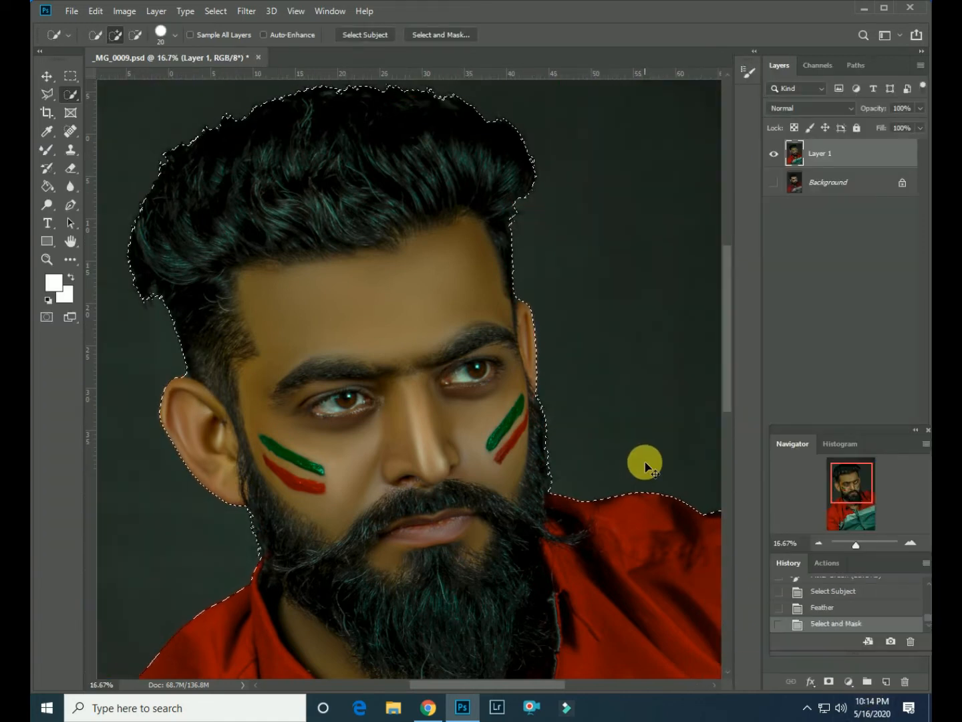
# Copy the selected man to a new layer and check the cutout by toggling Layer 1's visibility.
pyautogui.hotkey('ctrl', '-')
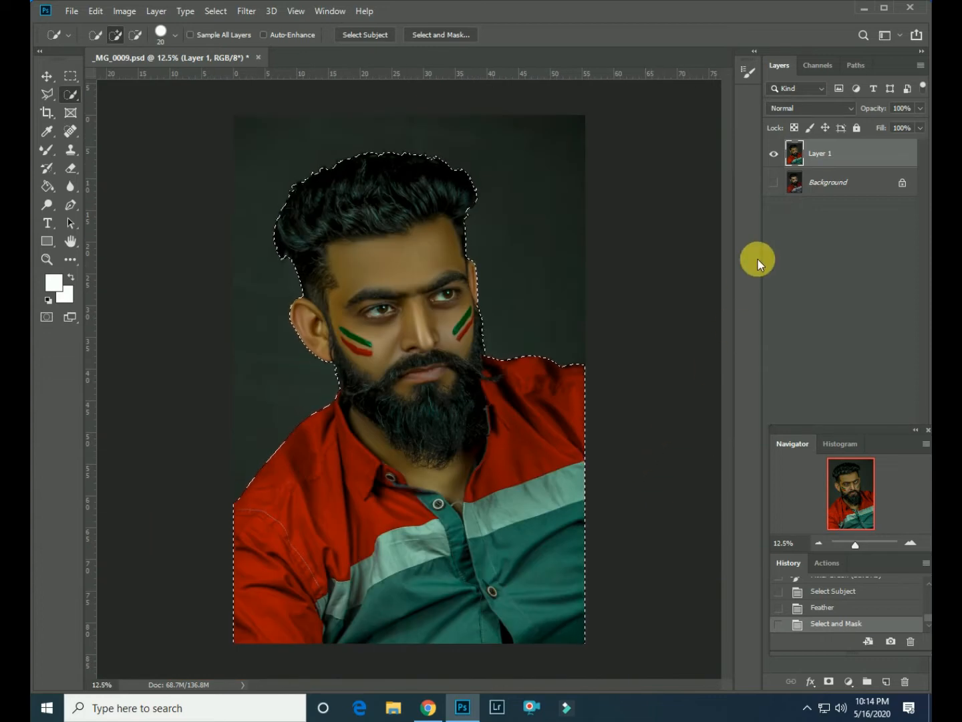
pyautogui.hotkey('ctrl', 'j')
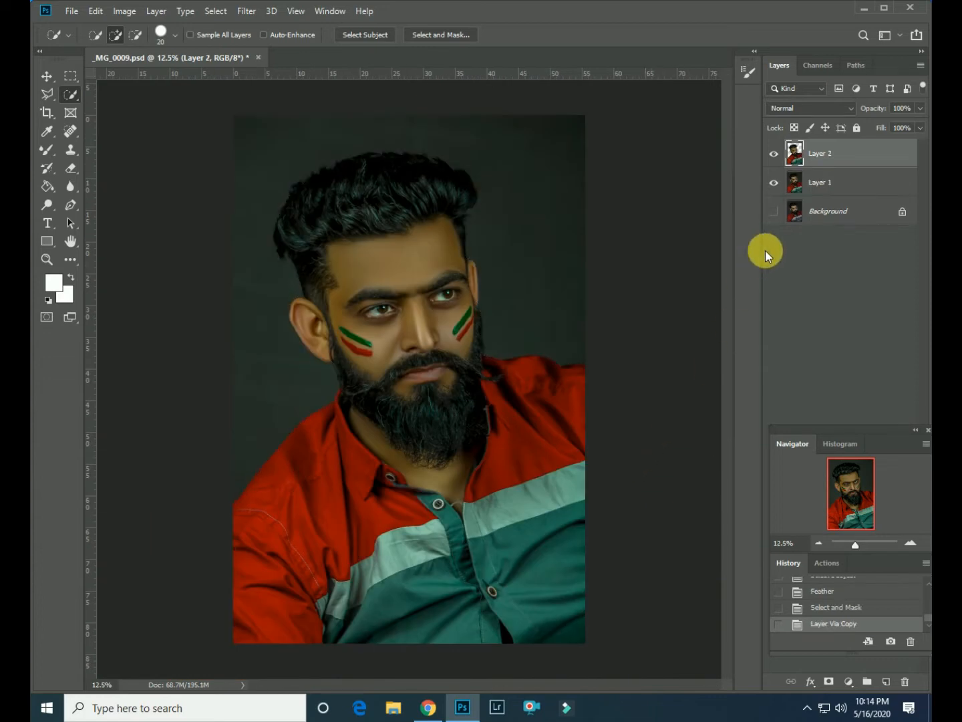
pyautogui.click(775, 183)
pyautogui.click(775, 183)
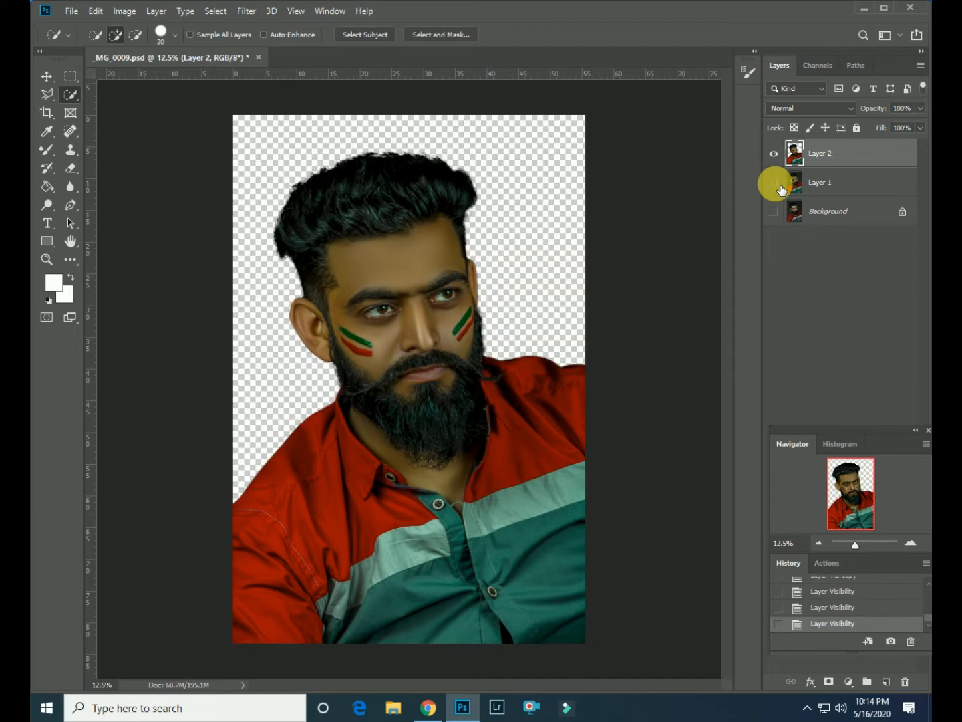
pyautogui.click(778, 185)
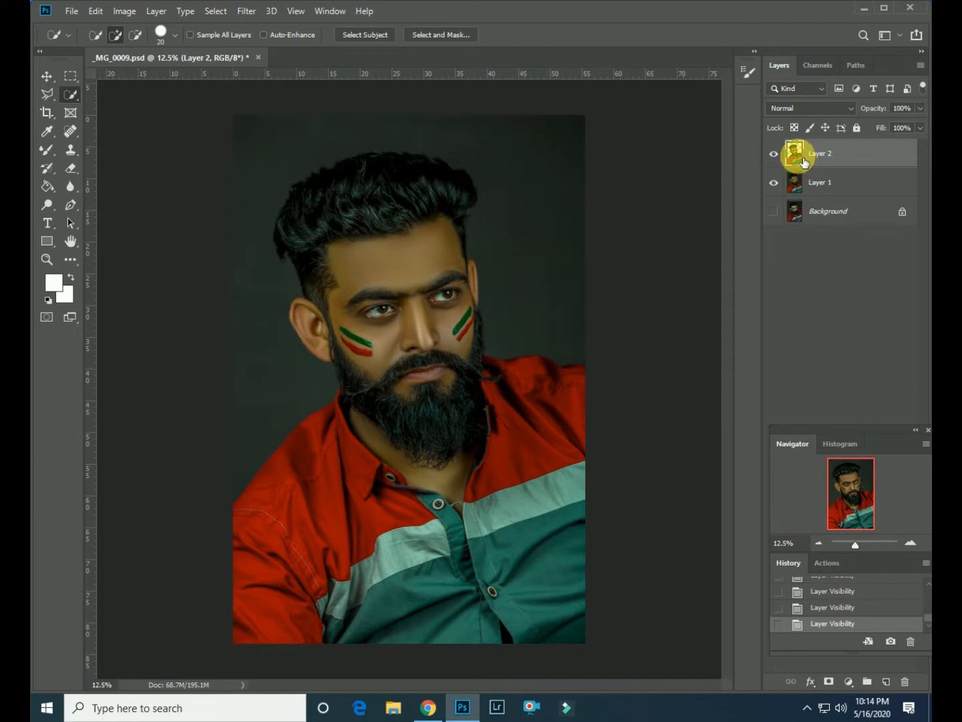
# Load Layer 2's outline as a selection, invert it, and copy the background area of Layer 1 to a new layer.
pyautogui.keyDown('ctrl'); pyautogui.click(803, 161); pyautogui.keyUp('ctrl')
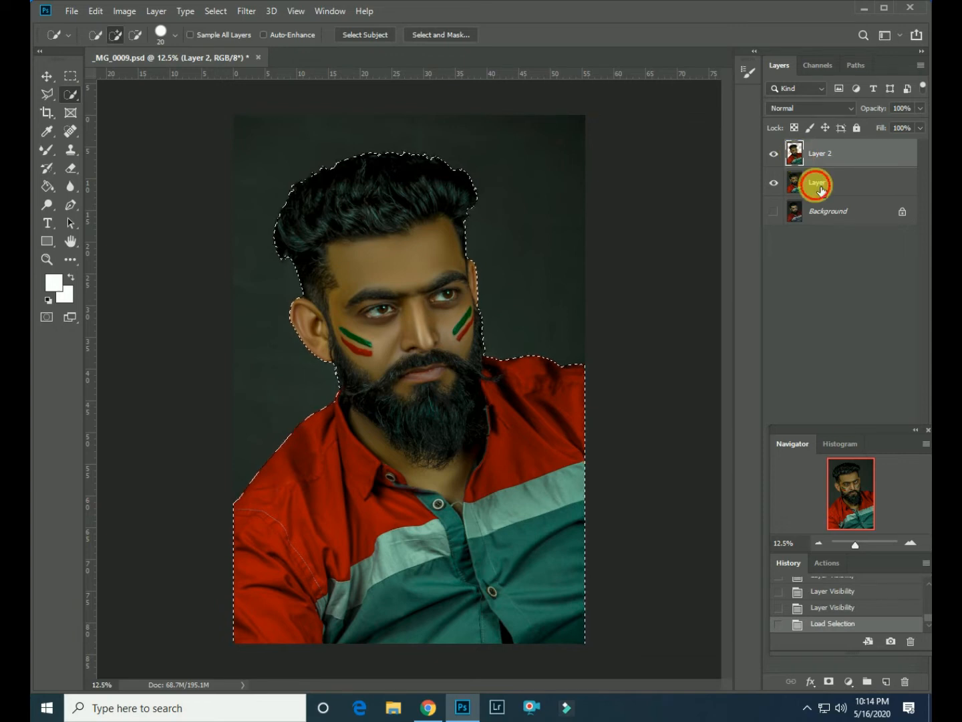
pyautogui.click(804, 185)
pyautogui.click(216, 12)
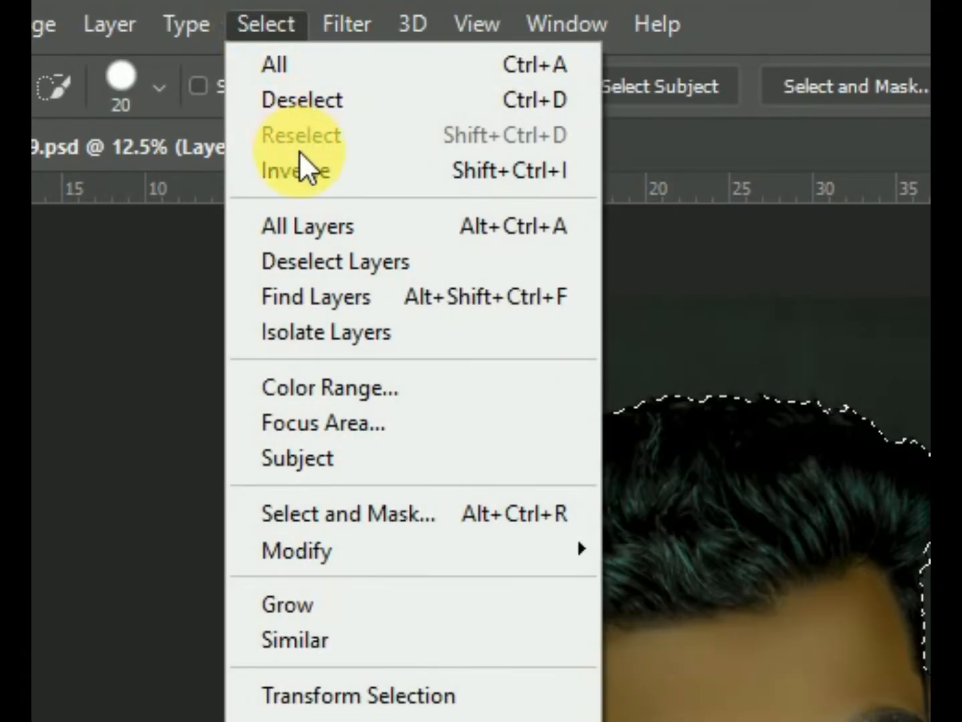
pyautogui.click(231, 68)
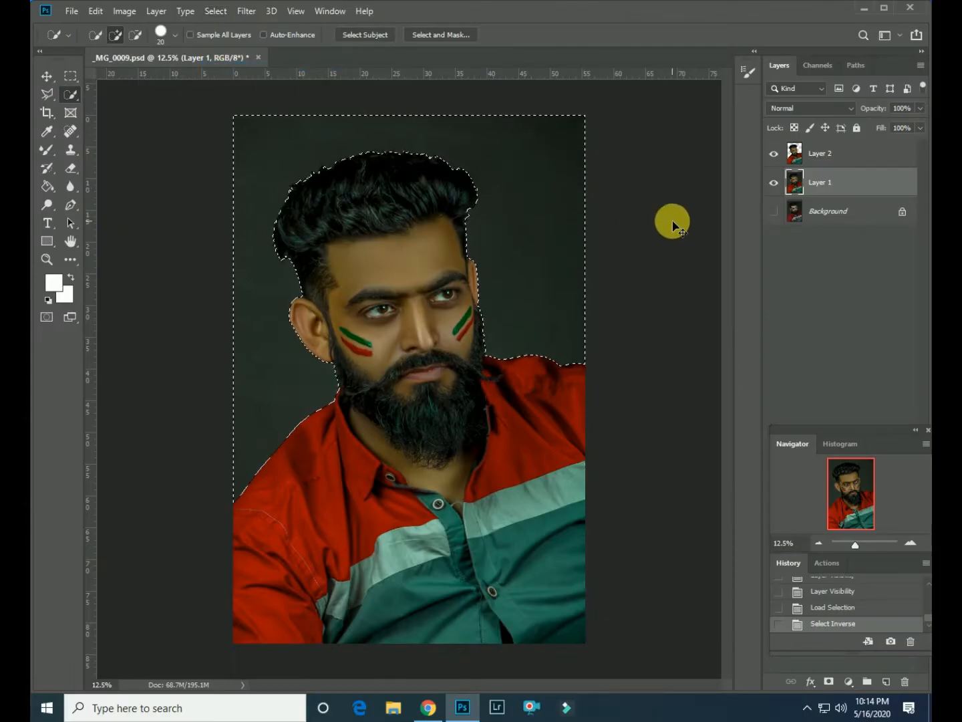
pyautogui.hotkey('ctrl', 'j')
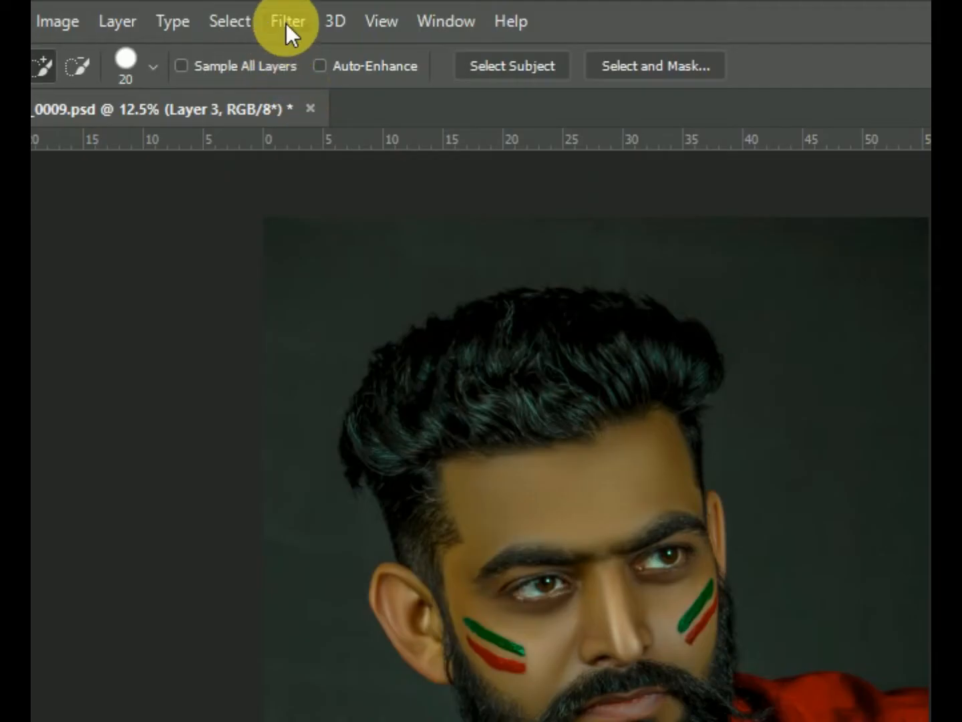
# Apply a Gaussian Blur with a 470.4-pixel radius to the copied background and merge it down into Layer 1.
pyautogui.click(246, 12)
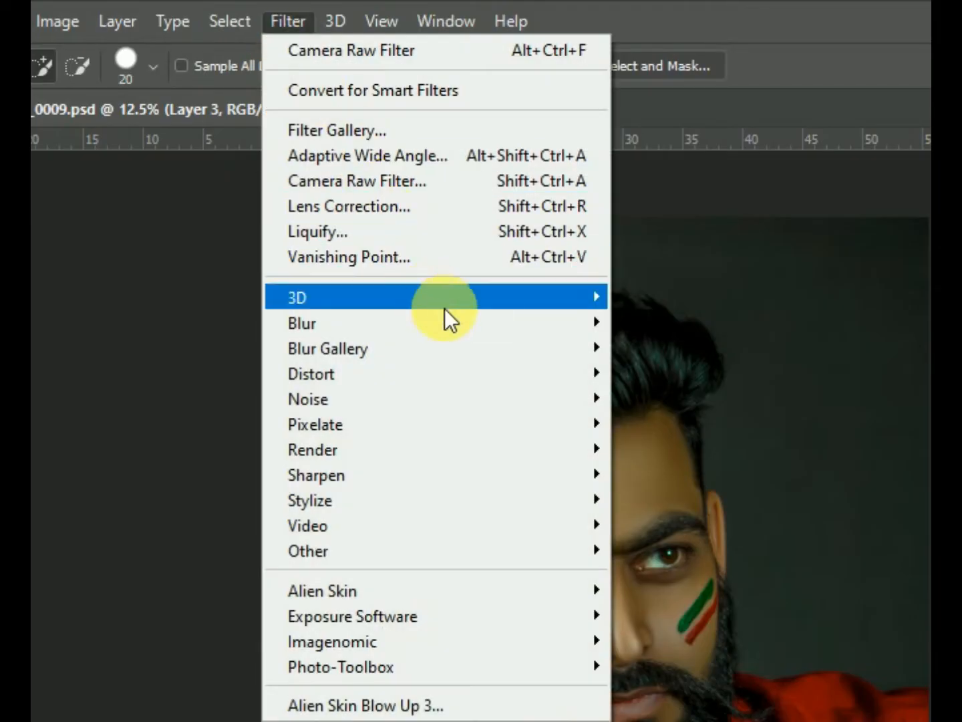
pyautogui.moveTo(472, 328)
pyautogui.click(661, 424)
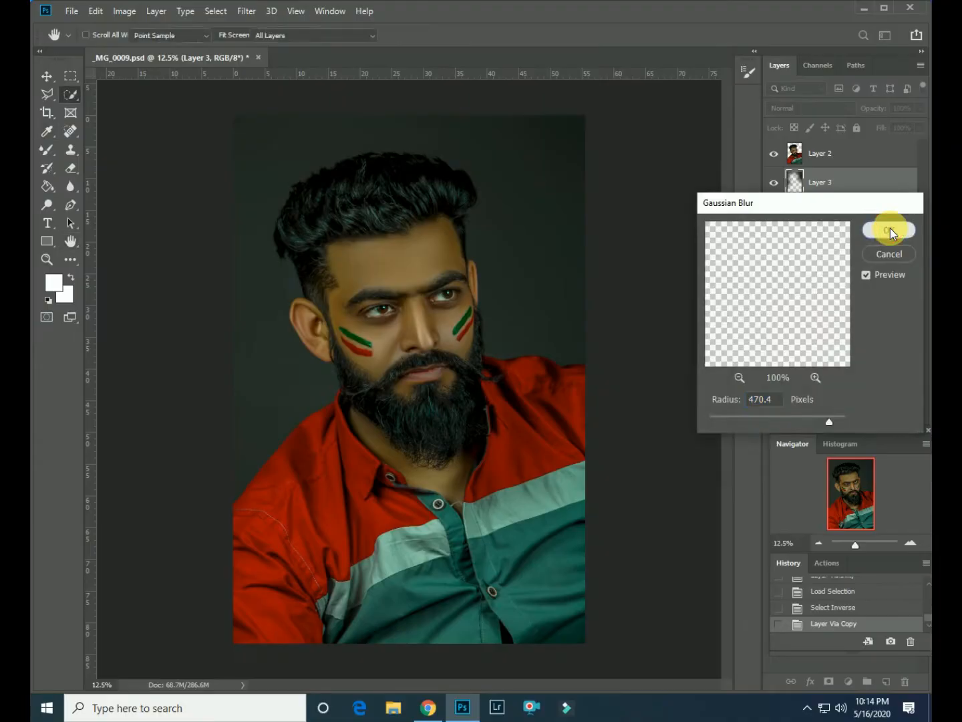
pyautogui.click(818, 141)
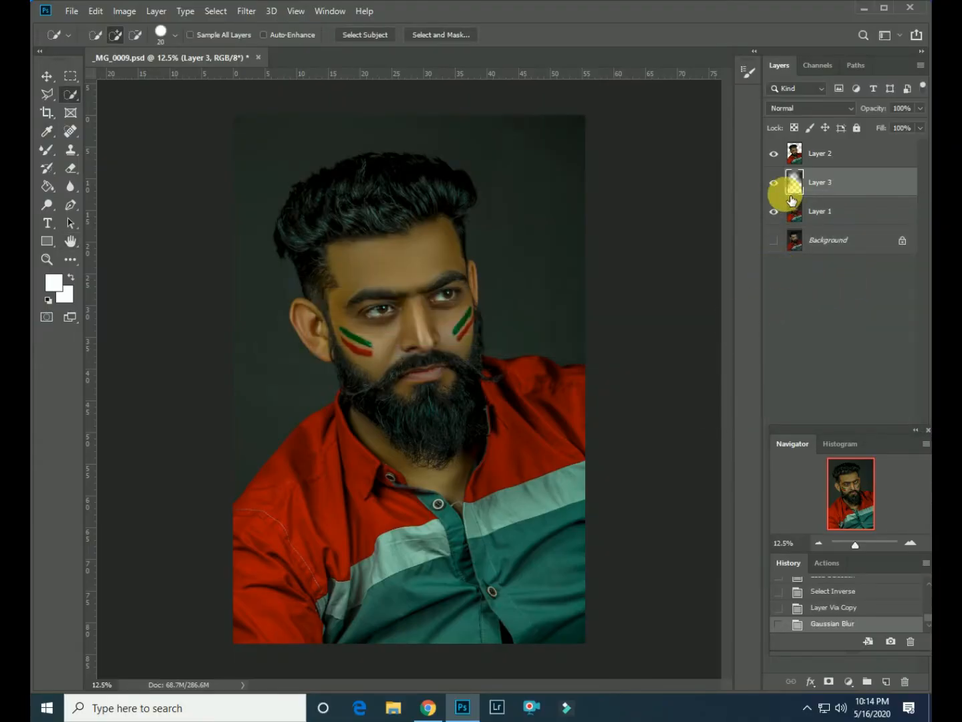
pyautogui.rightClick(854, 190)
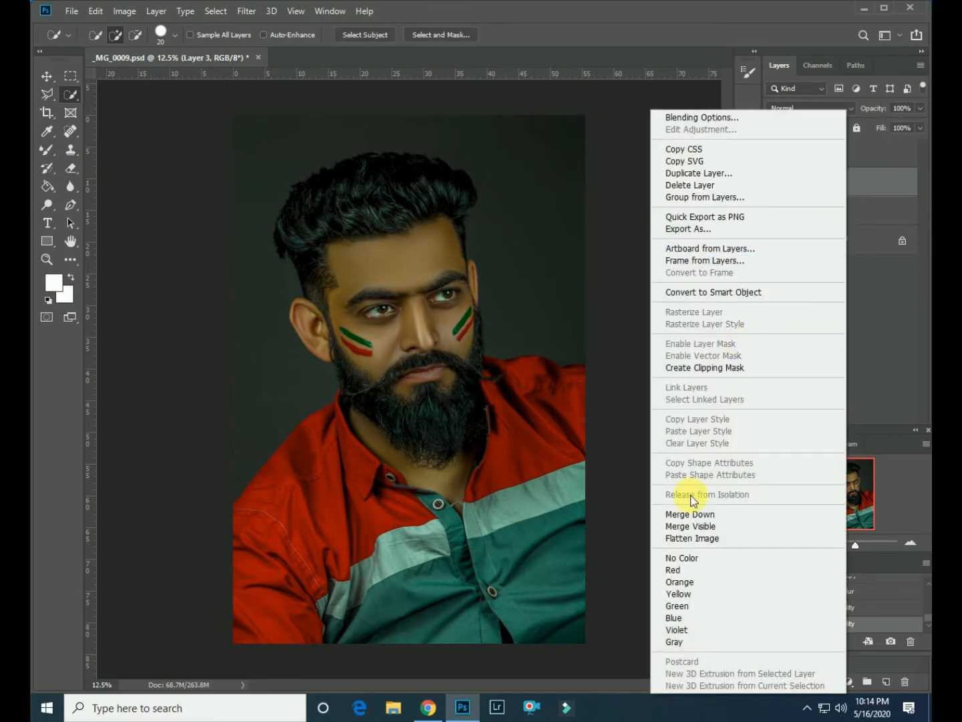
pyautogui.click(688, 514)
# Liquify Layer 2 to give the man's hair more height and volume with a 1500 brush, and compare by toggling the layer's visibility.
pyautogui.click(790, 155)
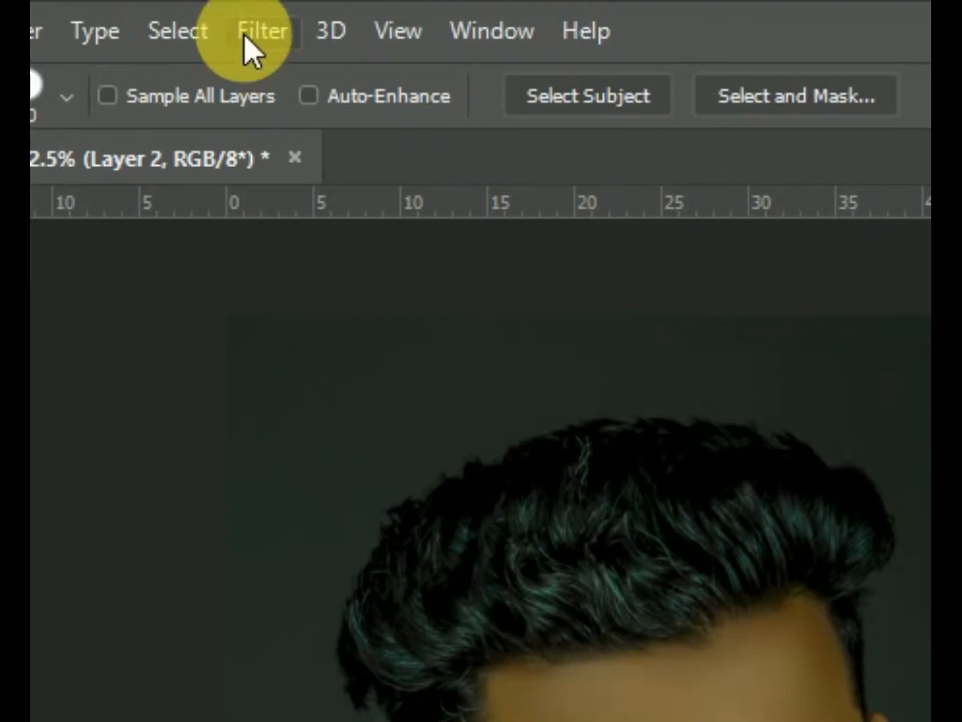
pyautogui.click(244, 15)
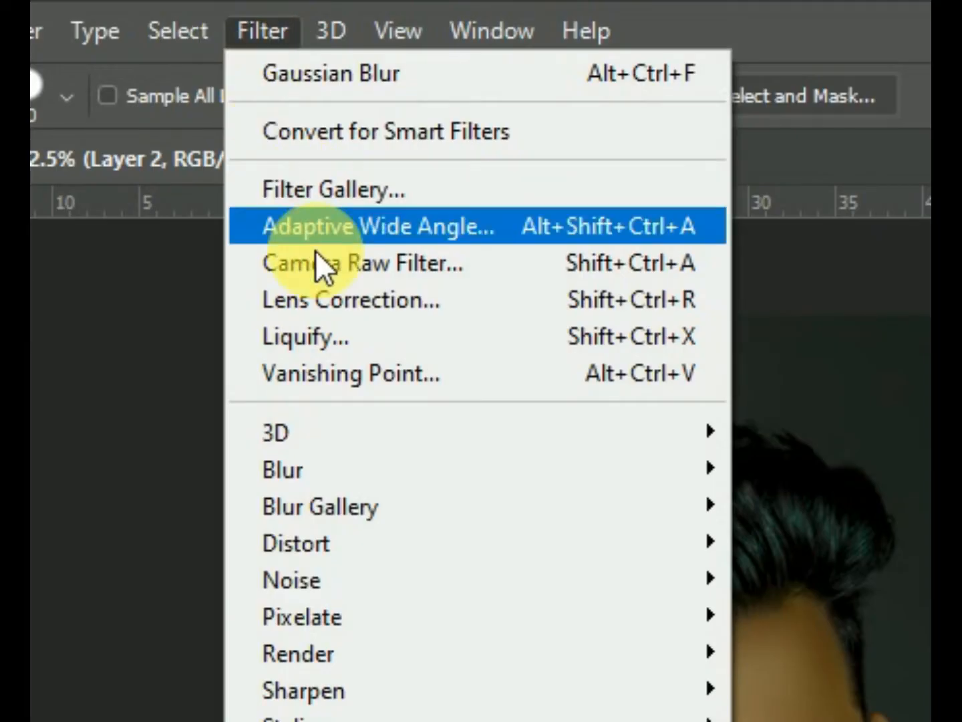
pyautogui.click(345, 336)
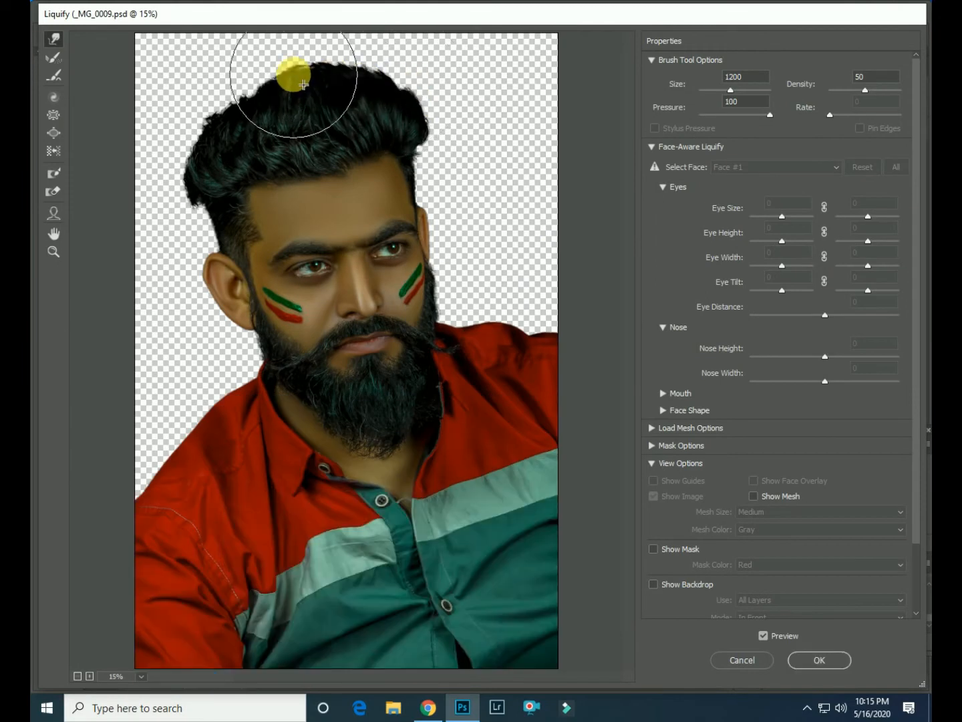
pyautogui.moveTo(250, 89)
pyautogui.mouseDown()
pyautogui.moveTo(222, 109)
pyautogui.moveTo(200, 135)
pyautogui.mouseUp()
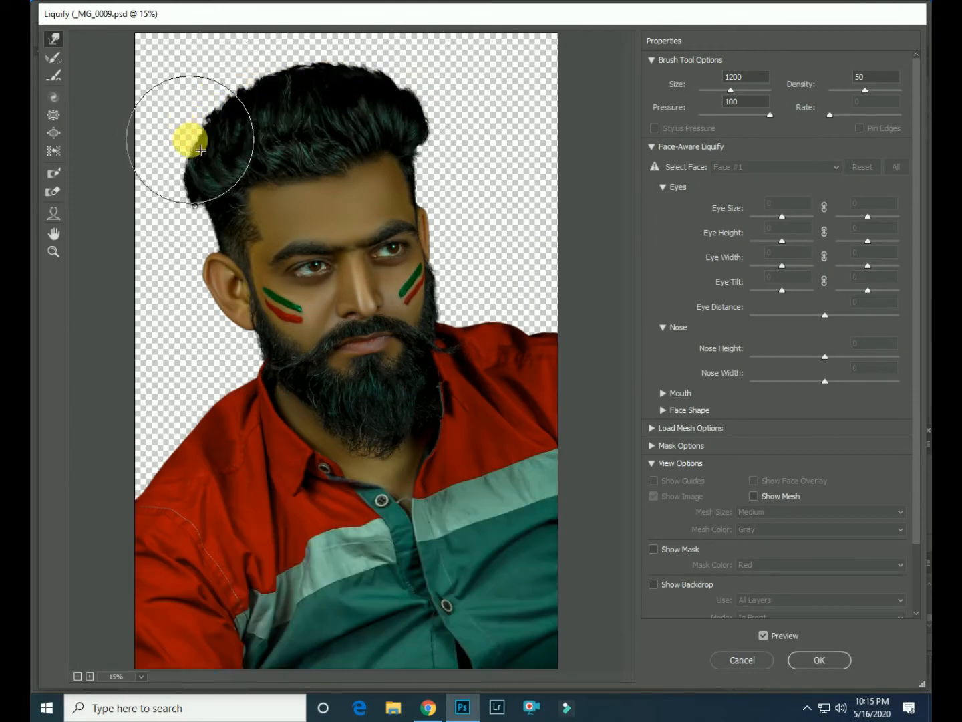
pyautogui.press(']')
pyautogui.moveTo(191, 131)
pyautogui.mouseDown()
pyautogui.moveTo(238, 107)
pyautogui.moveTo(241, 82)
pyautogui.moveTo(279, 93)
pyautogui.moveTo(280, 81)
pyautogui.moveTo(339, 83)
pyautogui.moveTo(341, 75)
pyautogui.moveTo(368, 112)
pyautogui.moveTo(339, 124)
pyautogui.moveTo(408, 73)
pyautogui.moveTo(436, 77)
pyautogui.moveTo(336, 59)
pyautogui.moveTo(288, 63)
pyautogui.moveTo(265, 88)
pyautogui.moveTo(245, 86)
pyautogui.moveTo(214, 126)
pyautogui.moveTo(363, 87)
pyautogui.moveTo(360, 62)
pyautogui.moveTo(326, 77)
pyautogui.moveTo(307, 69)
pyautogui.moveTo(247, 103)
pyautogui.mouseUp()
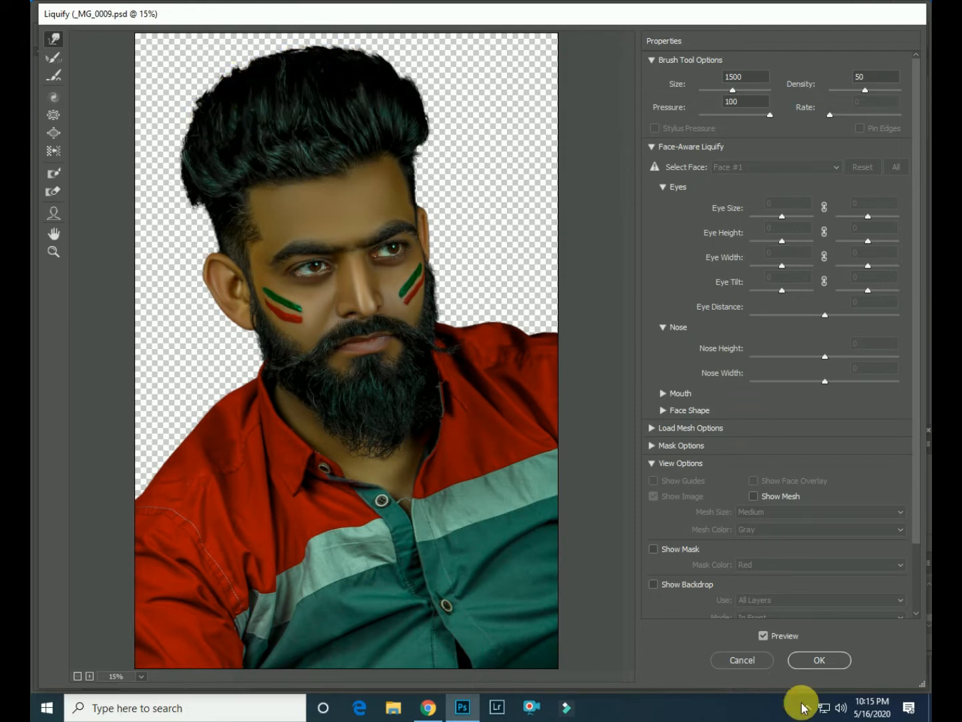
pyautogui.click(819, 661)
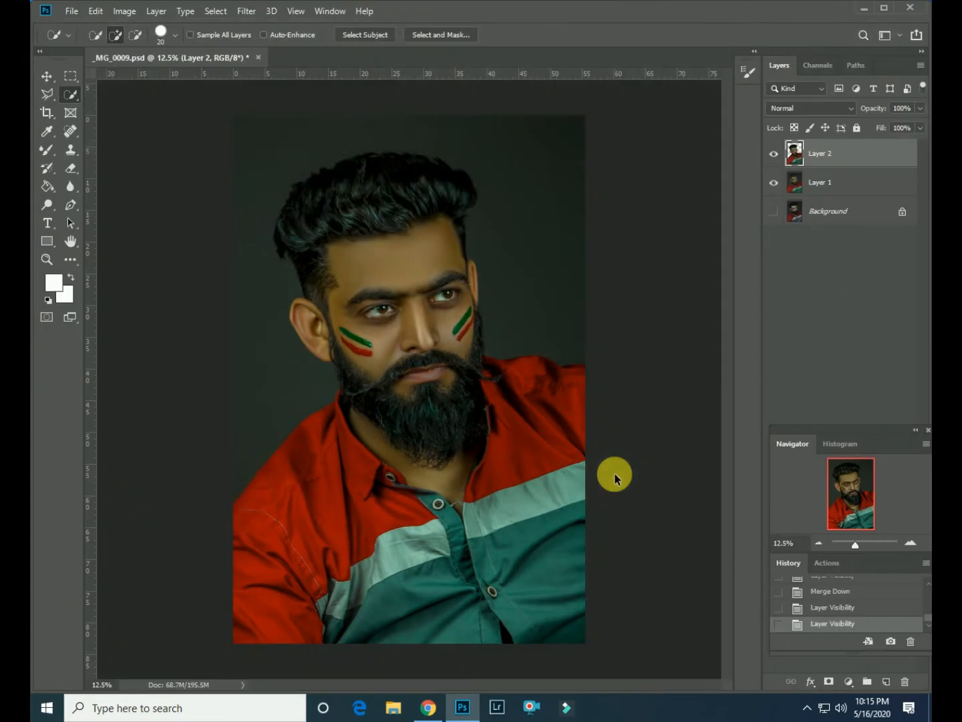
pyautogui.click(774, 154)
pyautogui.click(773, 155)
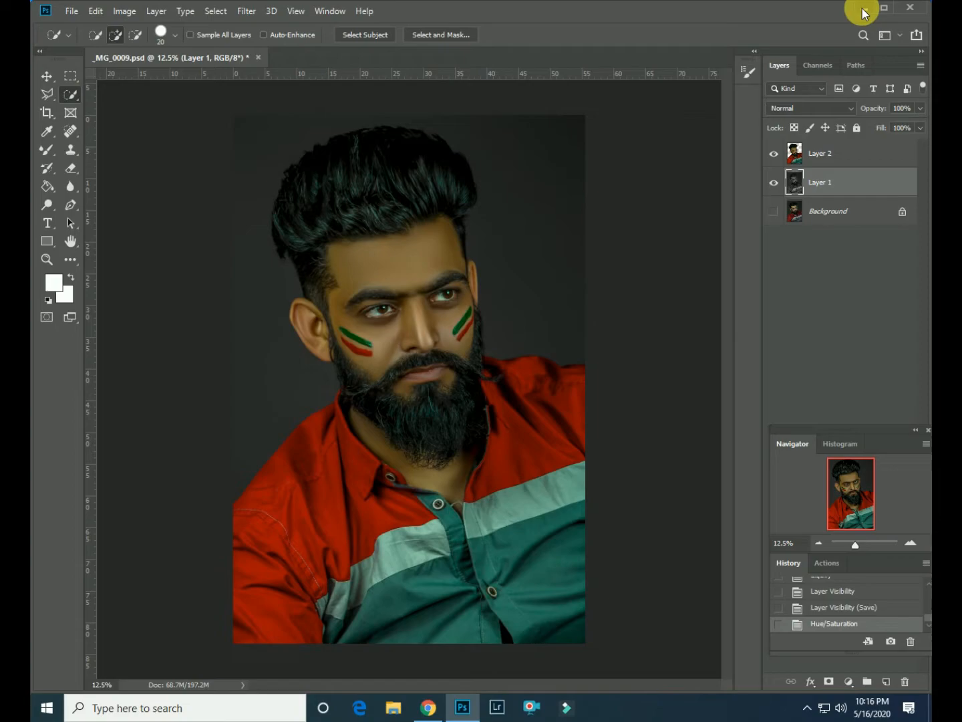
# Place the grey-gradient-background-7 image between Layer 2 and Layer 1, enlarge it to cover the canvas, and set its fill to 28%.
pyautogui.click(862, 14)
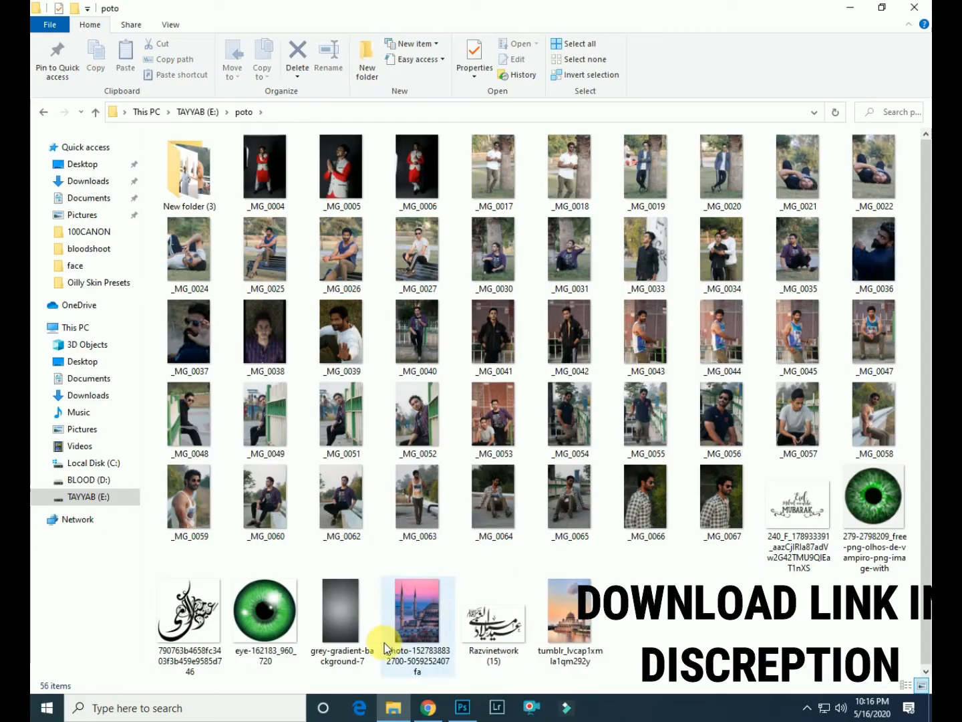
pyautogui.moveTo(343, 617); pyautogui.dragTo(394, 322)
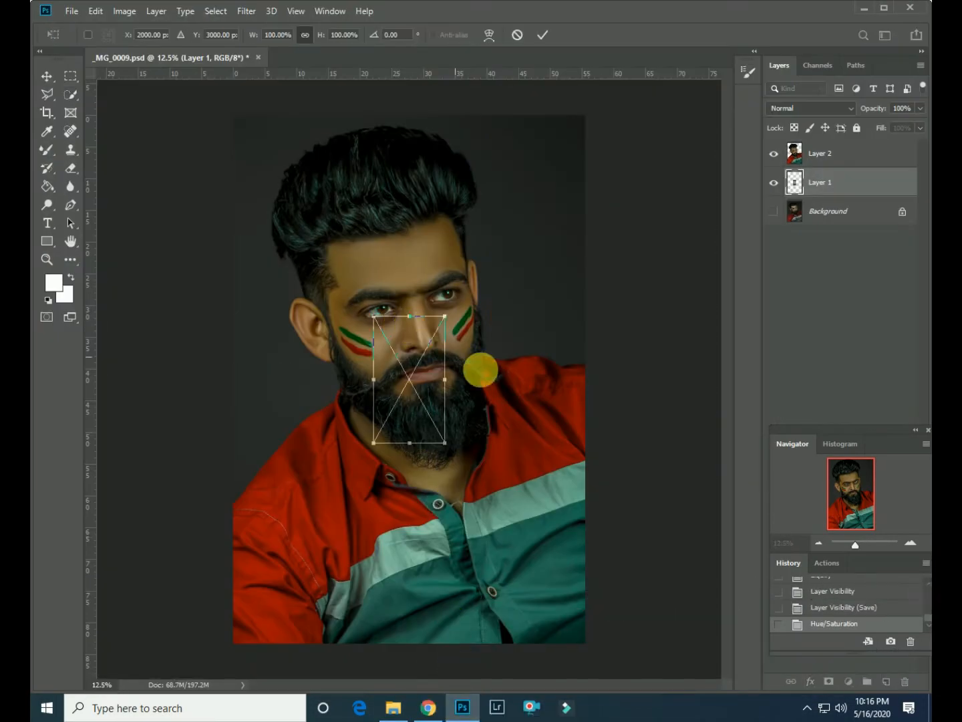
pyautogui.moveTo(451, 448); pyautogui.dragTo(693, 635)
pyautogui.click(544, 33)
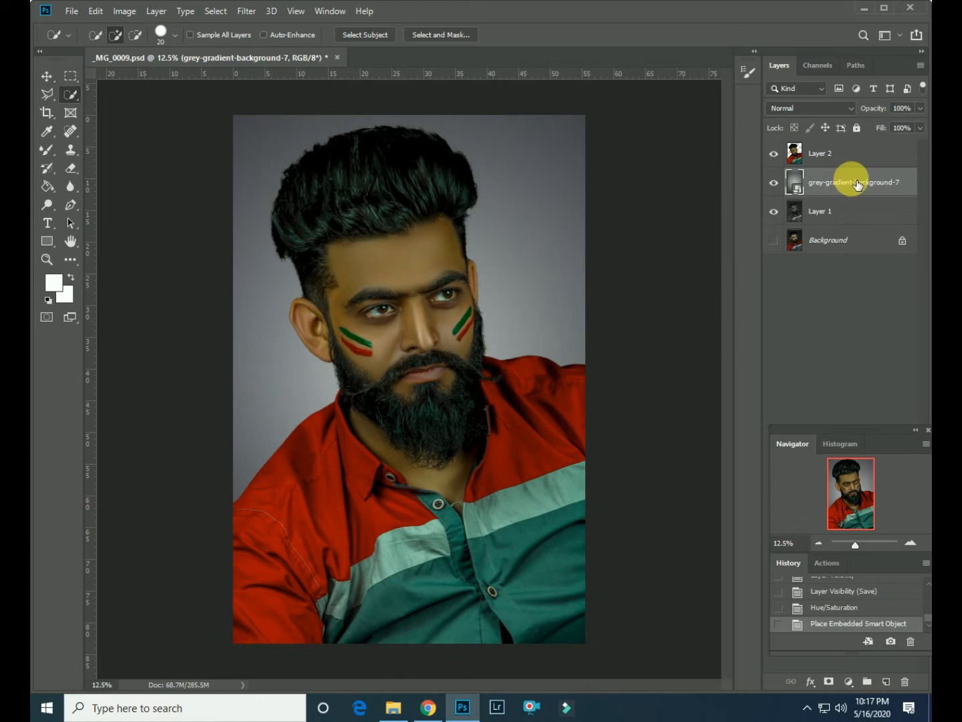
pyautogui.click(920, 128)
pyautogui.moveTo(917, 141); pyautogui.dragTo(872, 147)
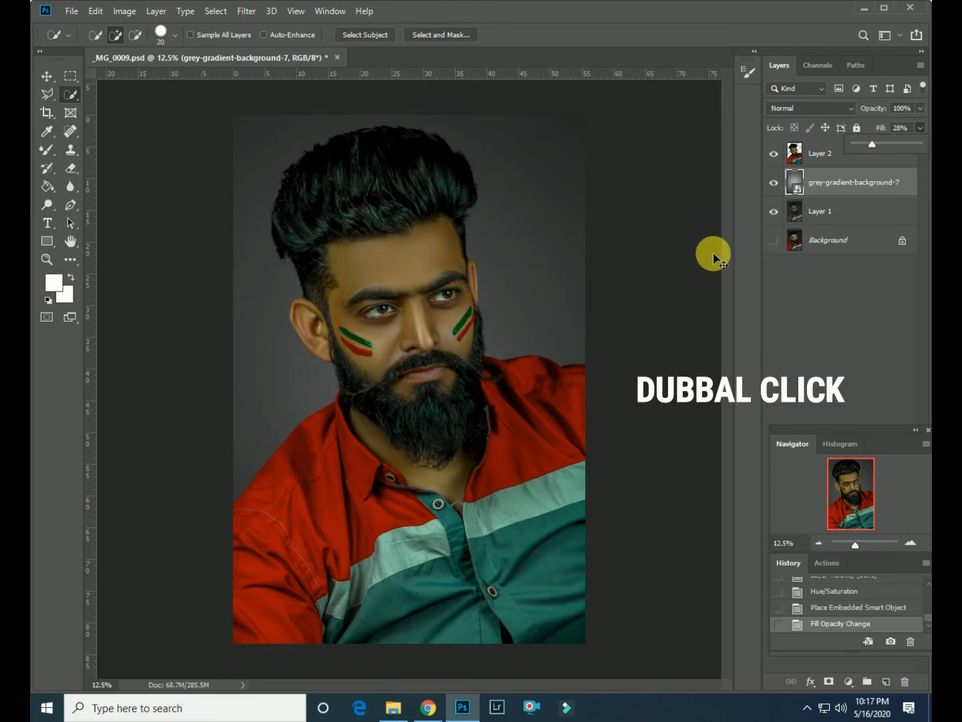
# Colorize the grey gradient background red using Hue/Saturation with hue 360 and saturation 72.
pyautogui.hotkey('ctrl', 'u')
pyautogui.moveTo(496, 141); pyautogui.dragTo(798, 161)
pyautogui.click(873, 338)
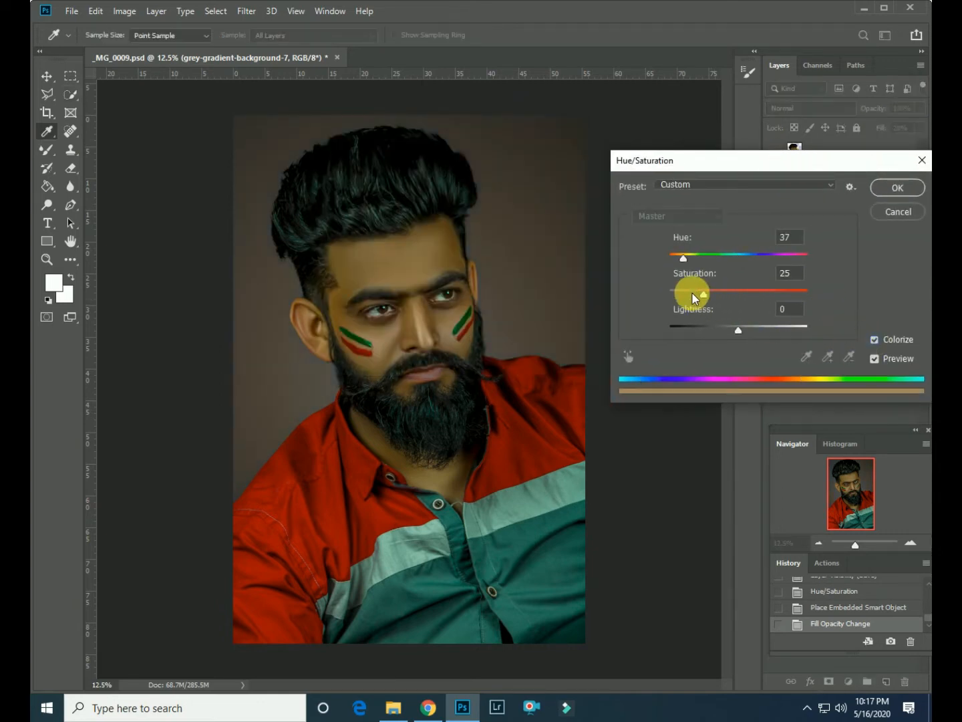
pyautogui.moveTo(735, 166); pyautogui.dragTo(812, 151)
pyautogui.moveTo(777, 285); pyautogui.dragTo(821, 285)
pyautogui.moveTo(754, 244); pyautogui.dragTo(889, 244)
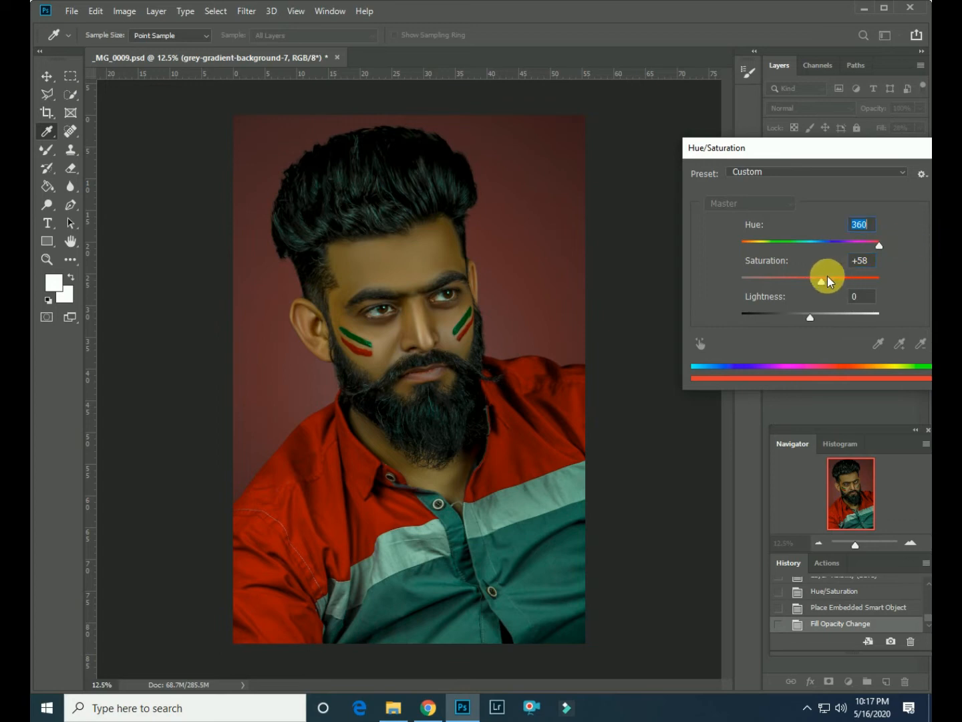
pyautogui.moveTo(821, 281); pyautogui.dragTo(845, 284)
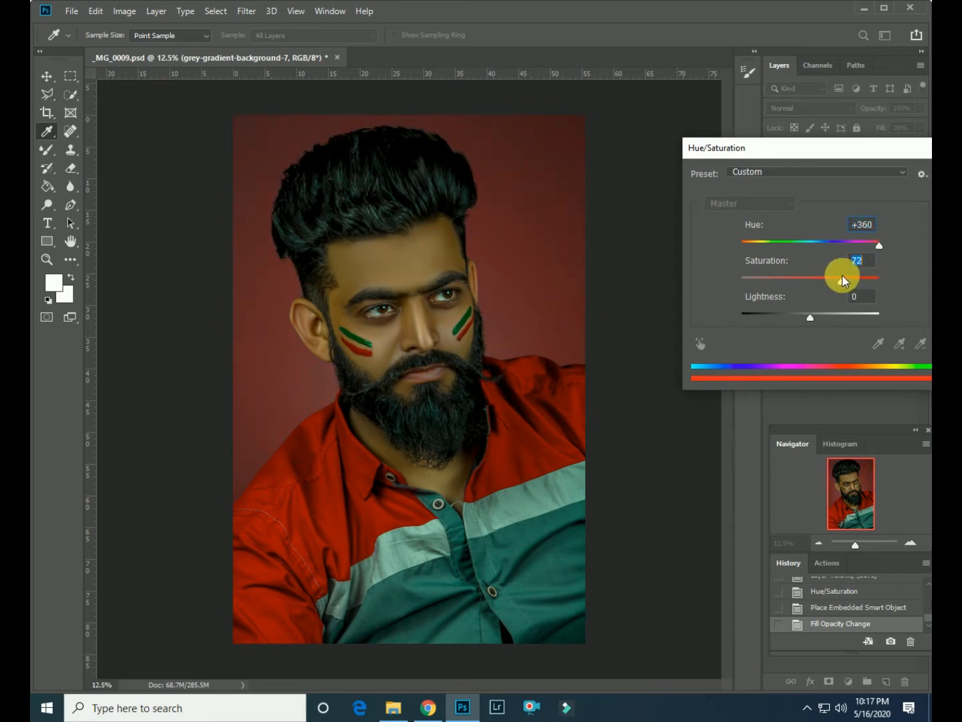
pyautogui.moveTo(838, 147); pyautogui.dragTo(756, 143)
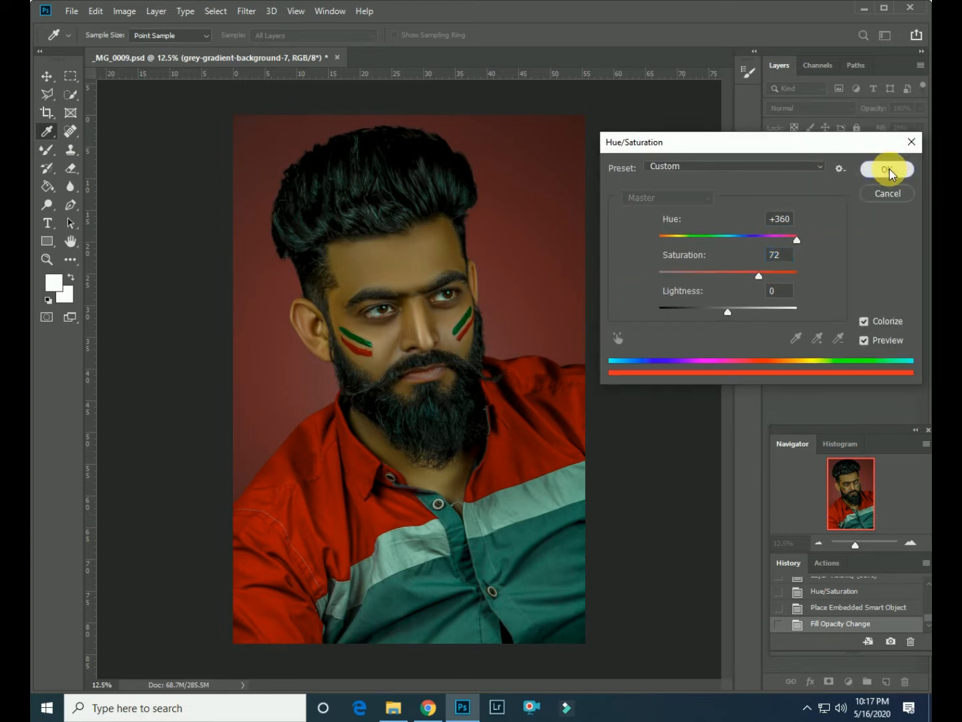
pyautogui.click(887, 168)
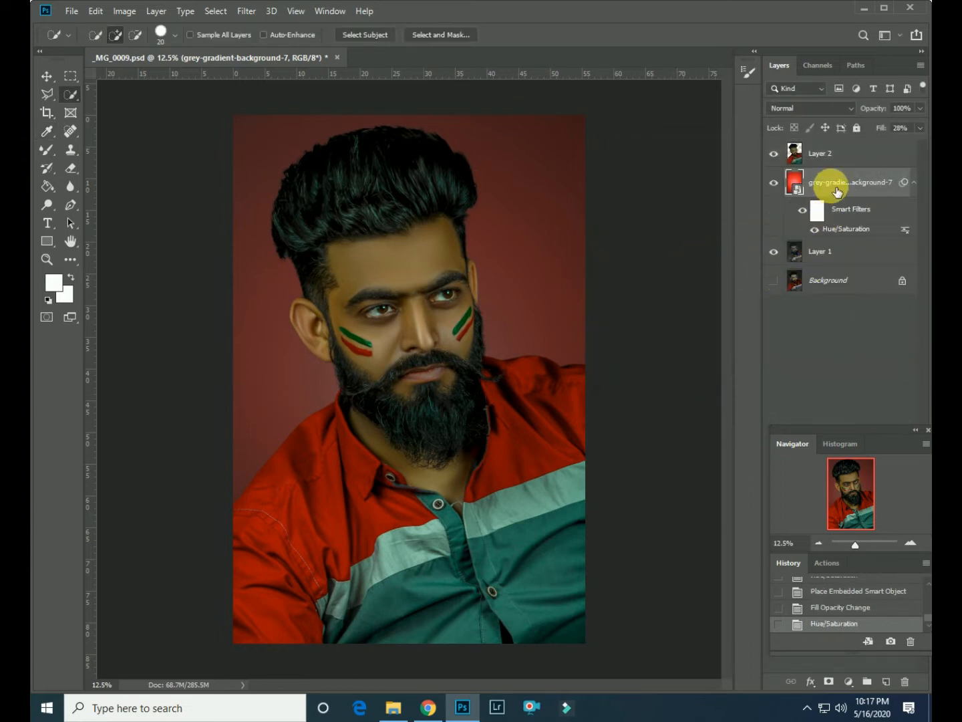
# Merge all visible layers into Layer 2.
pyautogui.click(841, 160)
pyautogui.rightClick(839, 159)
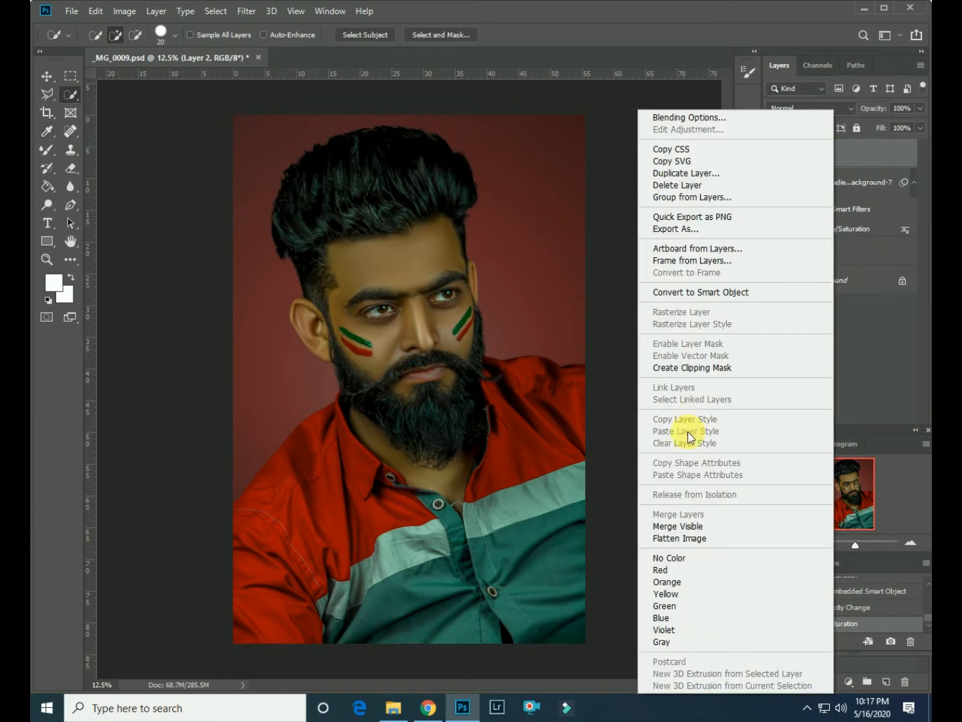
pyautogui.click(676, 526)
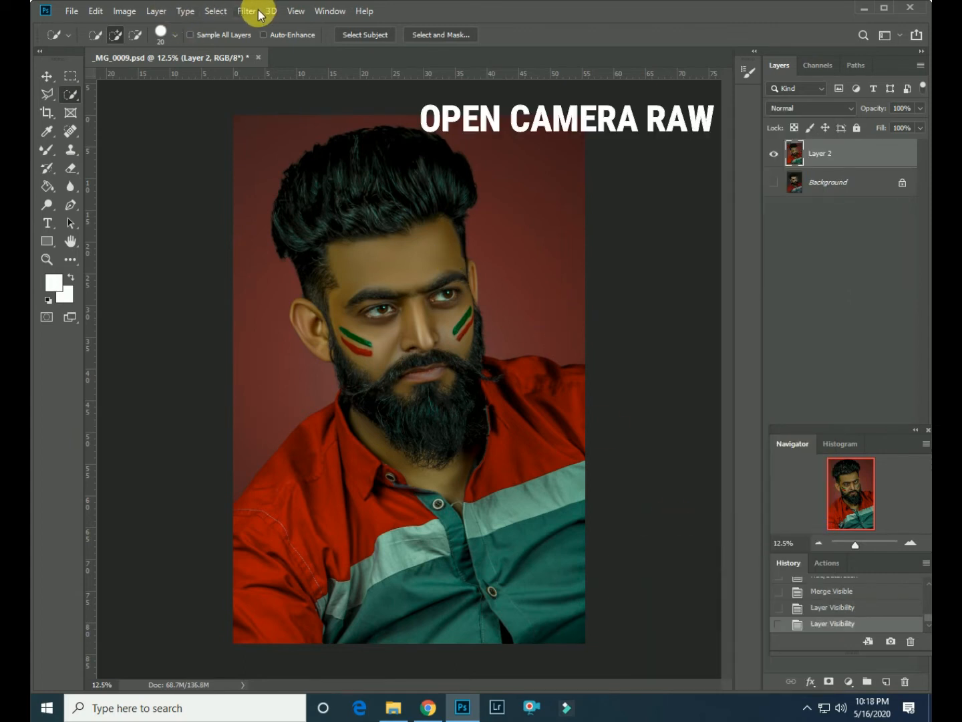
# Open the Camera Raw Filter and set Exposure to +0.10, Highlights to -95, Shadows to +59 and Whites to +35.
pyautogui.click(257, 13)
pyautogui.click(282, 97)
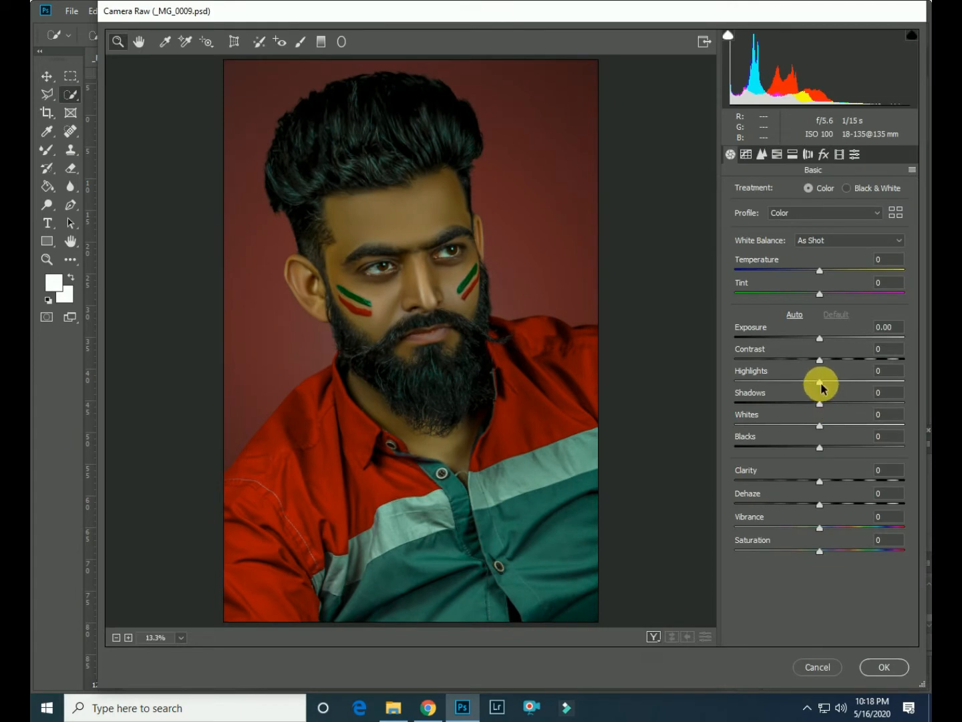
pyautogui.moveTo(810, 387); pyautogui.dragTo(740, 381)
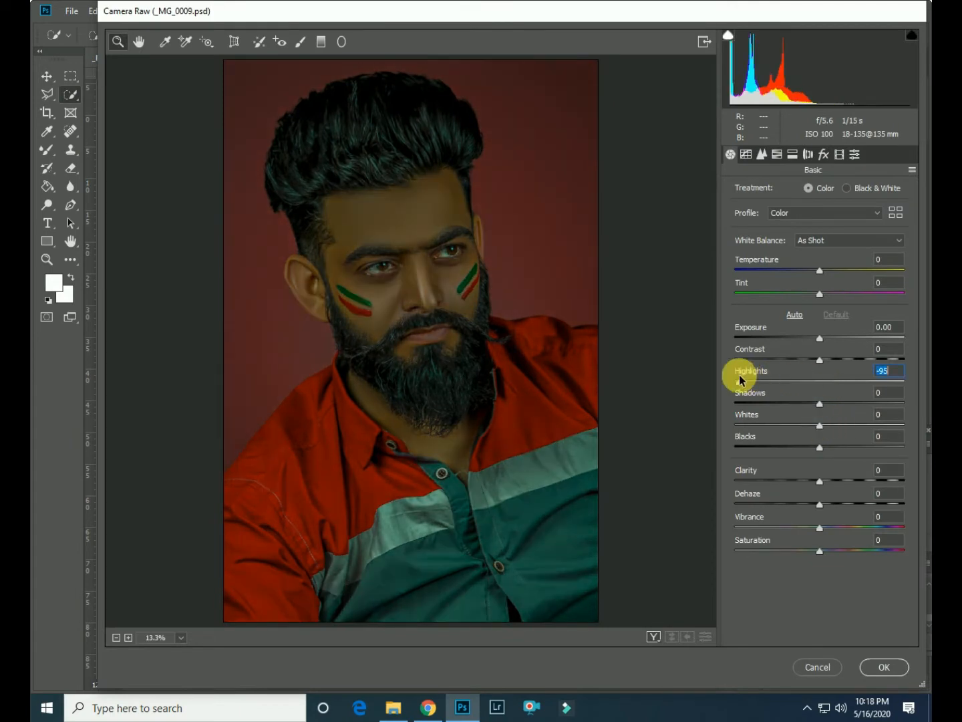
pyautogui.moveTo(820, 403); pyautogui.dragTo(851, 428)
pyautogui.moveTo(820, 338); pyautogui.dragTo(822, 338)
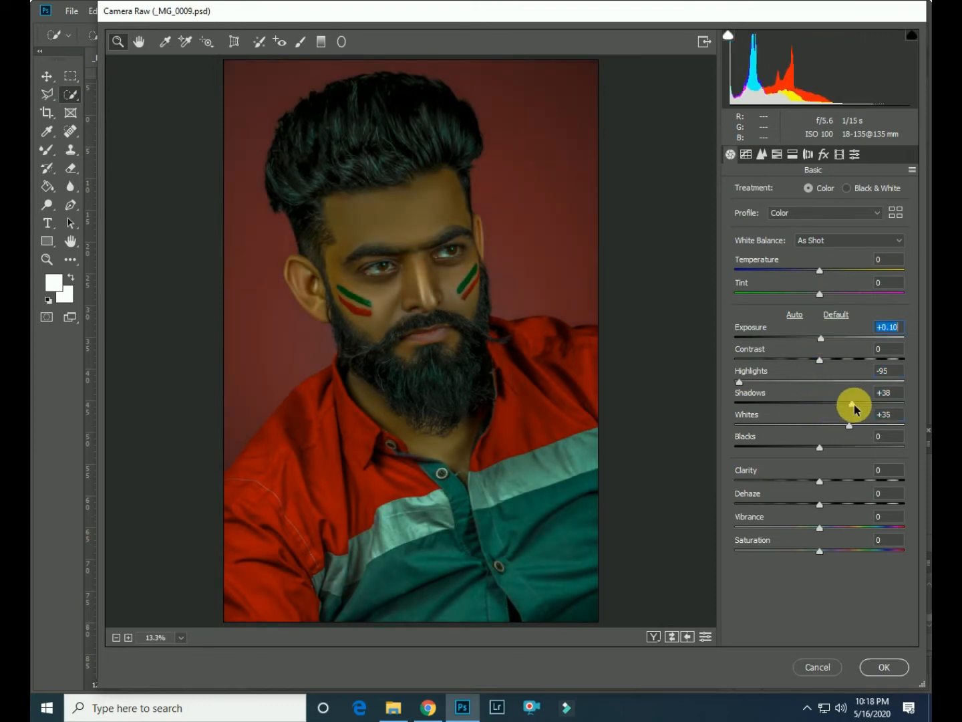
pyautogui.moveTo(853, 404); pyautogui.dragTo(886, 409)
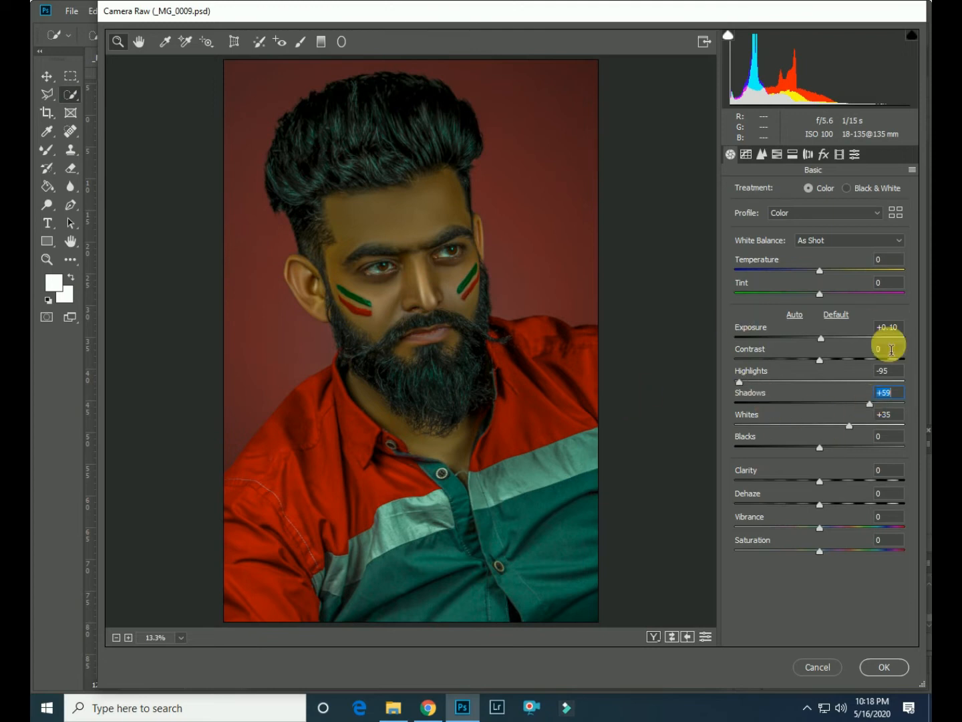
# Set the HSL luminance of the yellows to +11 and adjust the saturation of the reds and oranges.
pyautogui.click(776, 154)
pyautogui.moveTo(820, 289); pyautogui.dragTo(830, 292)
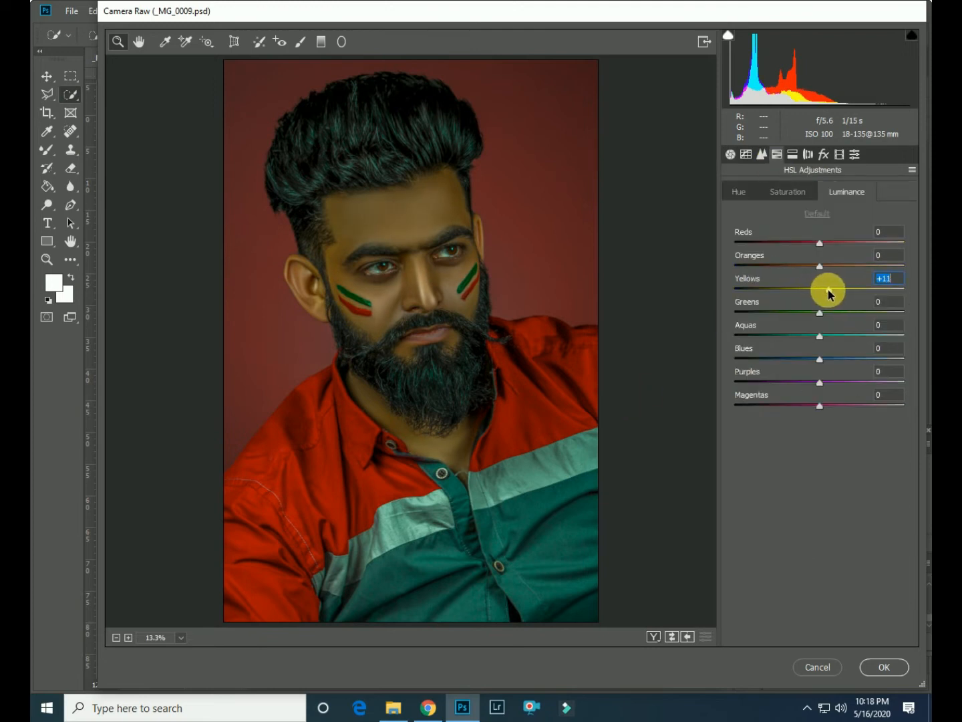
pyautogui.click(823, 264)
pyautogui.click(786, 193)
pyautogui.moveTo(819, 244)
pyautogui.mouseDown()
pyautogui.moveTo(850, 245)
pyautogui.moveTo(817, 268)
pyautogui.mouseUp()
# Shift the HSL hues of the blues, aquas and greens so the shirt's teal moves toward green.
pyautogui.click(738, 200)
pyautogui.moveTo(820, 358); pyautogui.dragTo(740, 355)
pyautogui.moveTo(823, 338); pyautogui.dragTo(816, 336)
pyautogui.moveTo(909, 345); pyautogui.dragTo(705, 338)
pyautogui.moveTo(899, 313); pyautogui.dragTo(811, 319)
# Calibrate the Blue Primary to hue -14 and saturation +14, and the Green Primary to saturation +18.
pyautogui.click(839, 155)
pyautogui.moveTo(819, 443); pyautogui.dragTo(808, 421)
pyautogui.moveTo(819, 375); pyautogui.dragTo(842, 379)
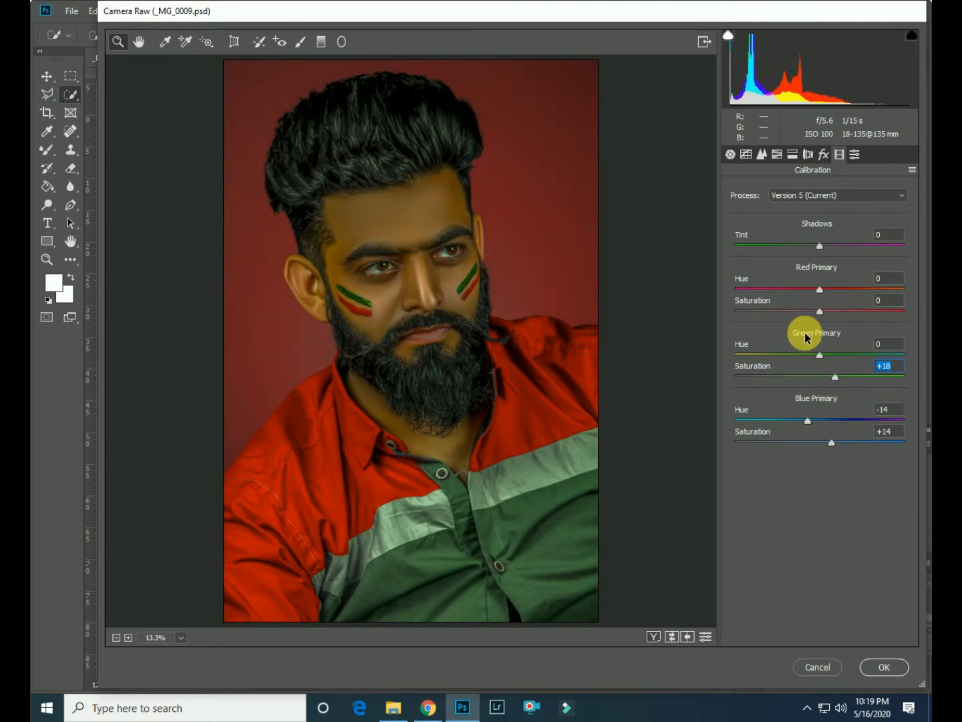
# Set the parametric tone curve to Highlights +72, Lights +10 and Darks +42, and raise the Vibrance slightly.
pyautogui.click(746, 154)
pyautogui.moveTo(819, 462); pyautogui.dragTo(854, 462)
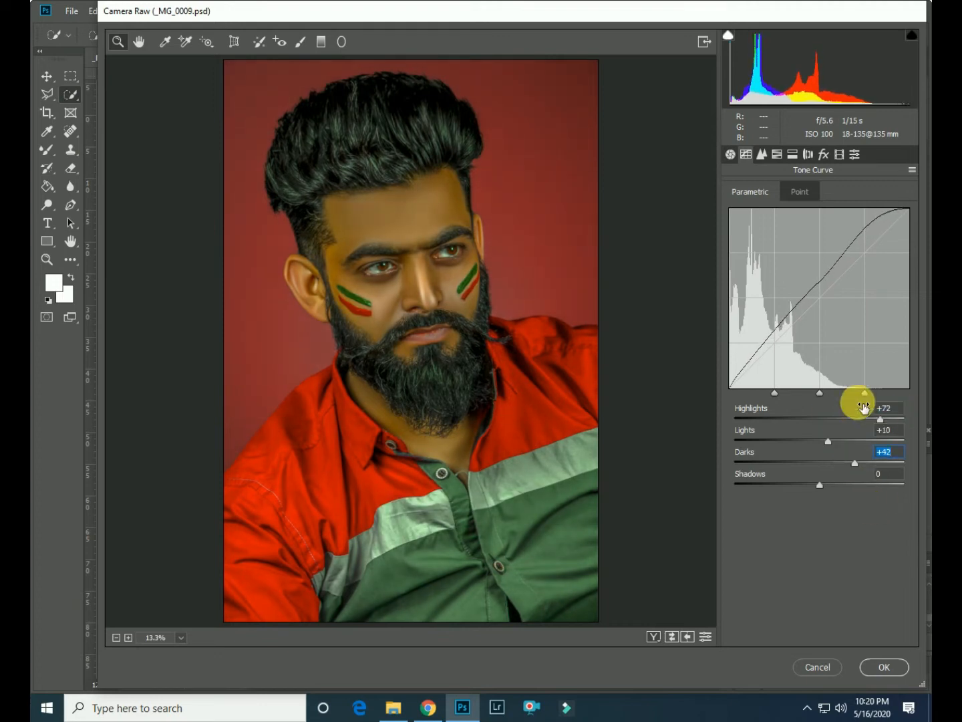
pyautogui.click(730, 155)
pyautogui.moveTo(819, 526); pyautogui.dragTo(823, 527)
# Split-tone the highlights with hue 51 and saturation 6, and set the post-crop vignetting amount to -12.
pyautogui.click(792, 155)
pyautogui.click(762, 235)
pyautogui.moveTo(762, 209); pyautogui.dragTo(738, 235)
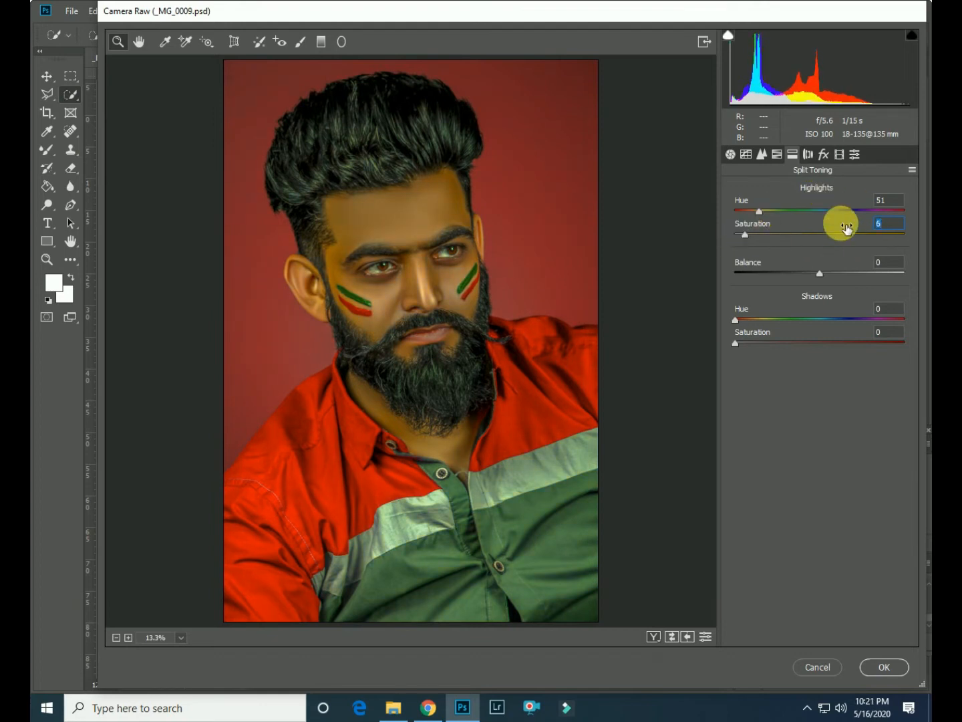
pyautogui.click(823, 153)
pyautogui.moveTo(812, 334)
pyautogui.mouseDown()
pyautogui.moveTo(802, 340)
pyautogui.moveTo(810, 339)
pyautogui.mouseUp()
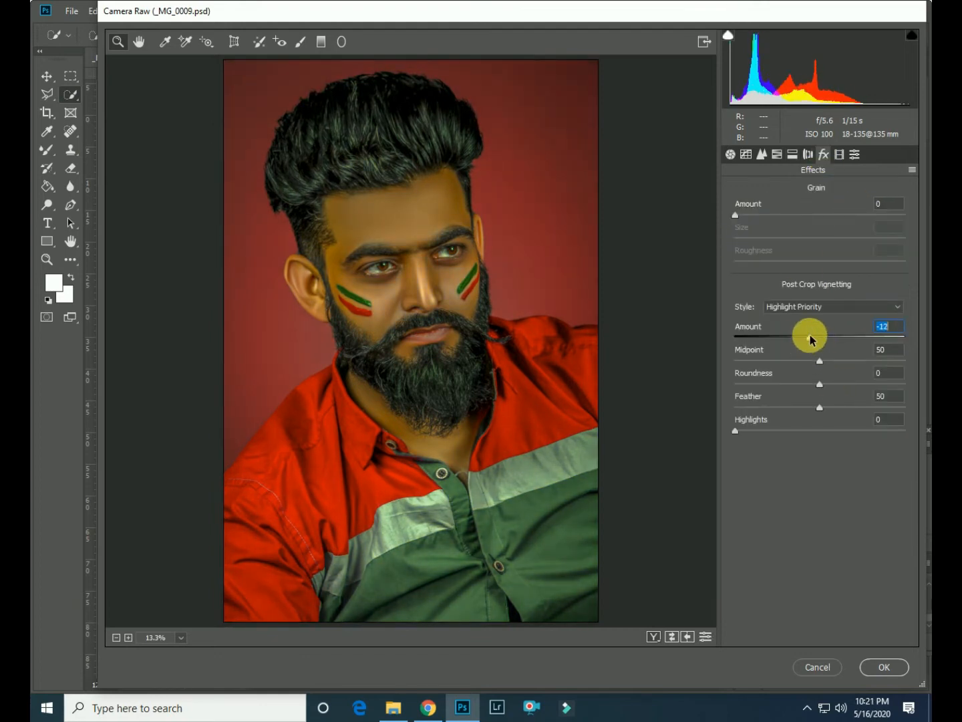
# Apply the Camera Raw adjustments, then compare Layer 2 with the original and leave the Background layer hidden.
pyautogui.click(882, 667)
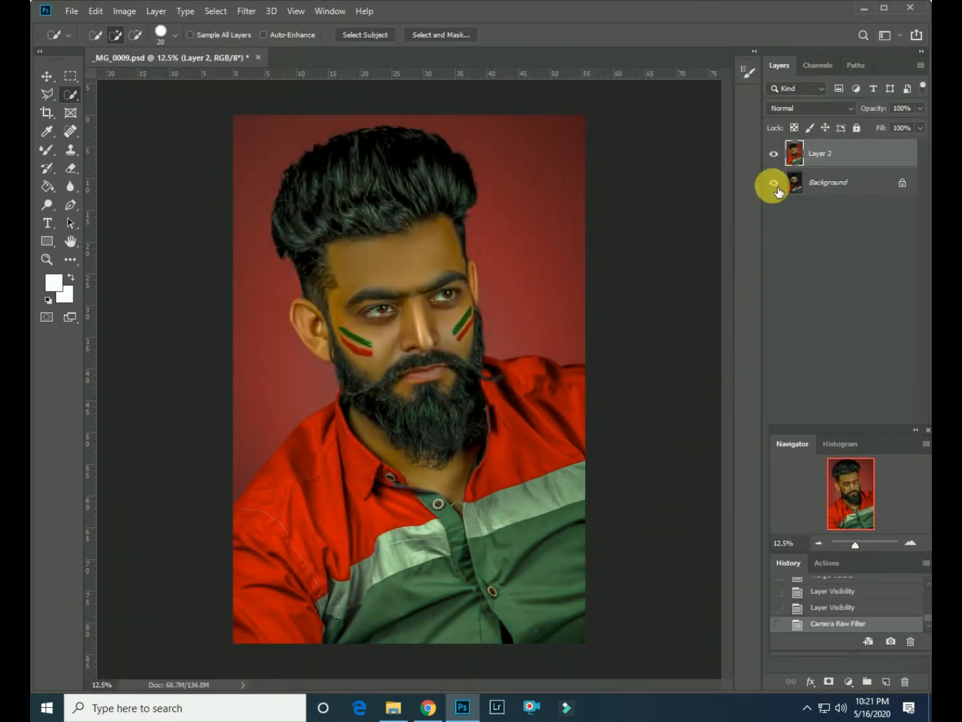
pyautogui.click(776, 188)
pyautogui.click(776, 156)
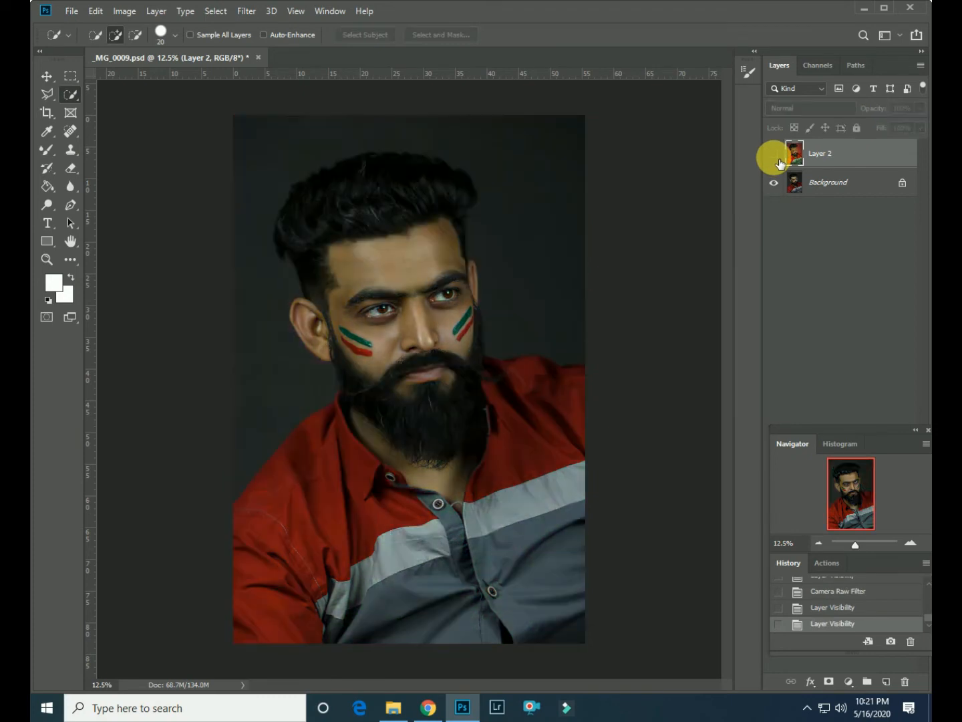
pyautogui.click(775, 155)
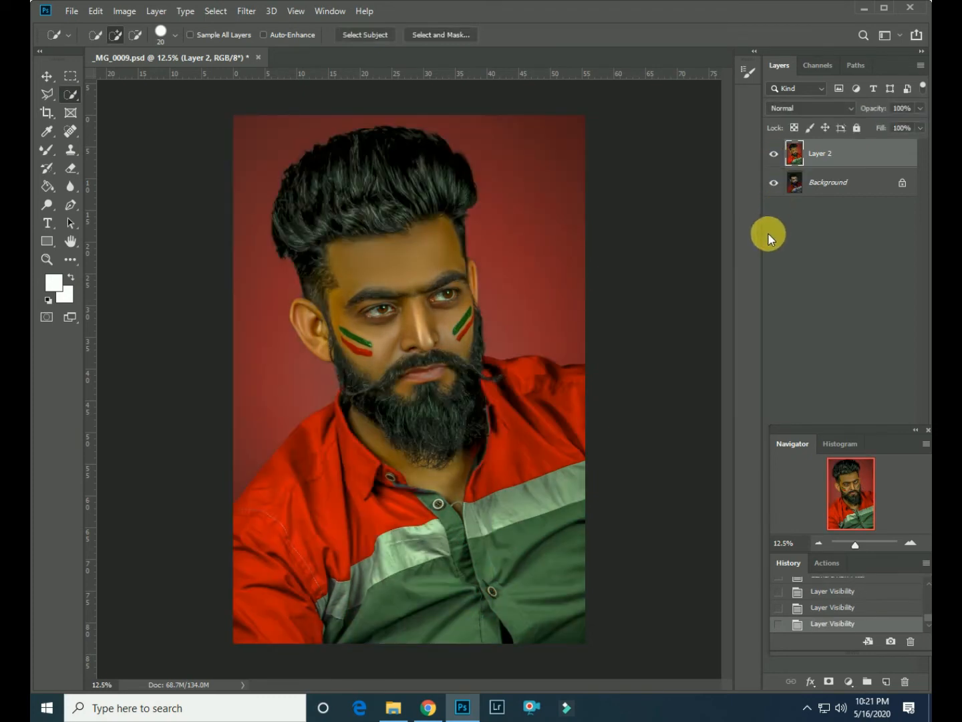
pyautogui.click(775, 185)
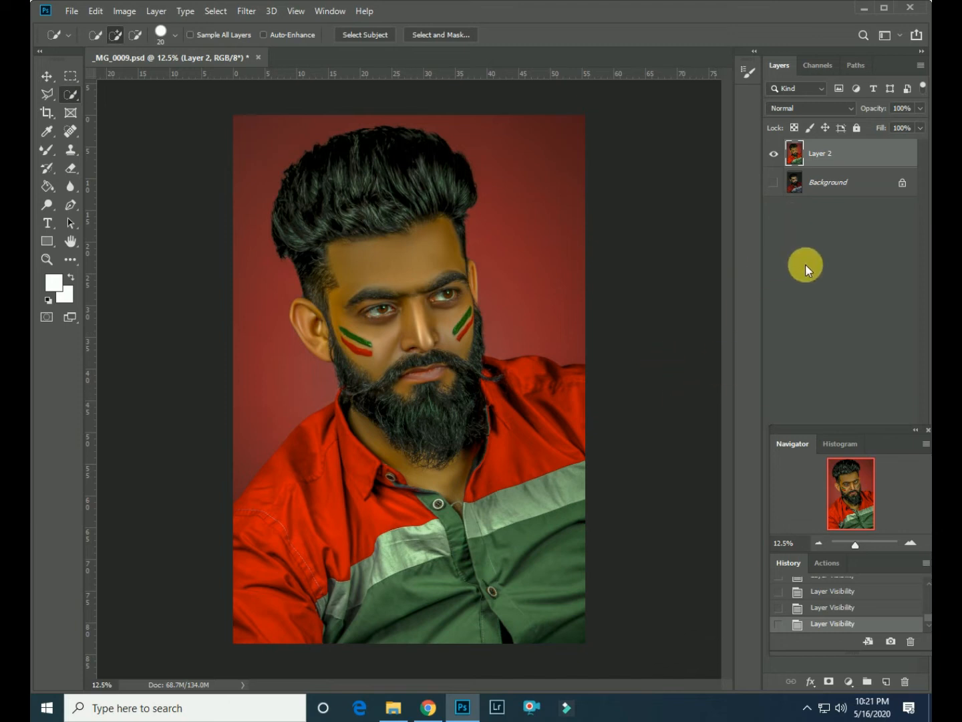
# Duplicate Layer 2 and brighten the bridge and tip of the nose with the Dodge tool, Midtones at 18% exposure, brush size 80.
pyautogui.hotkey('ctrl', 'j')
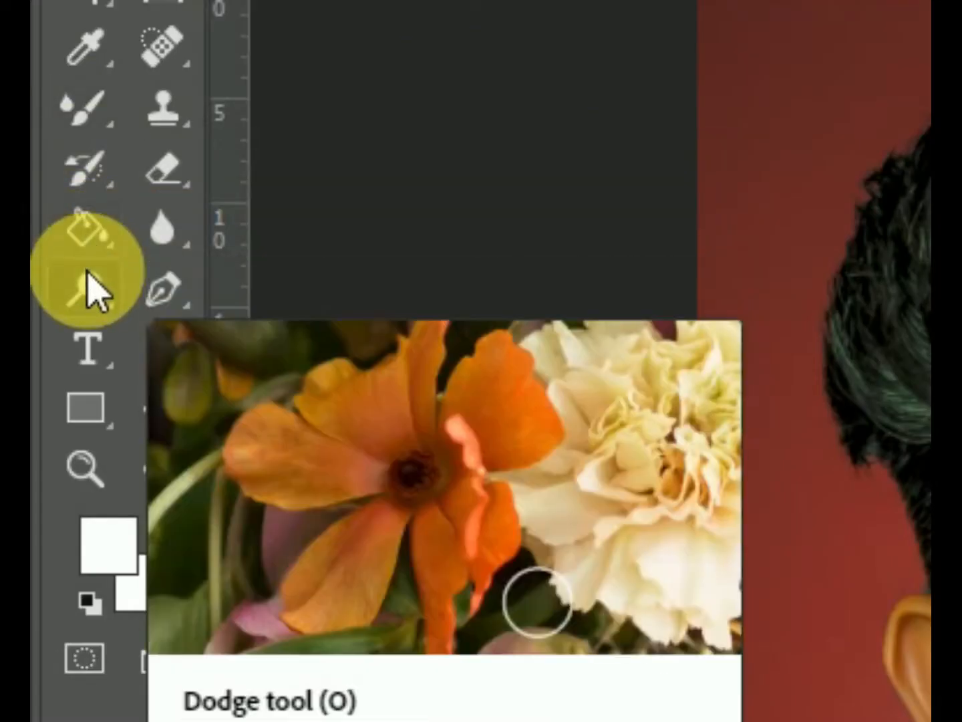
pyautogui.click(88, 289)
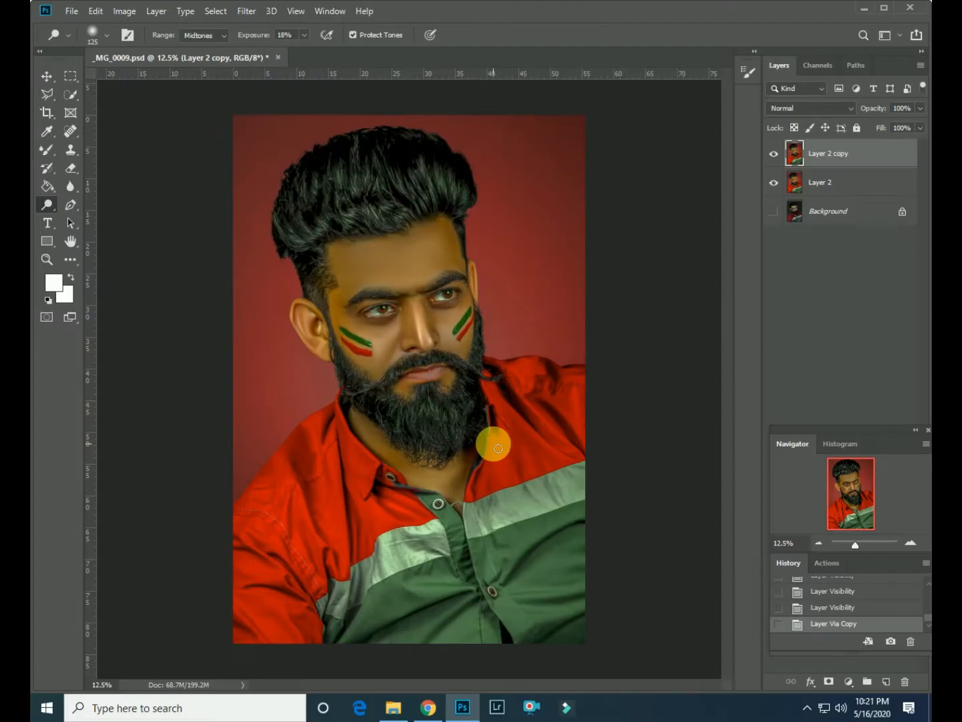
pyautogui.hotkey('ctrl', '+')
pyautogui.hotkey('ctrl', '+')
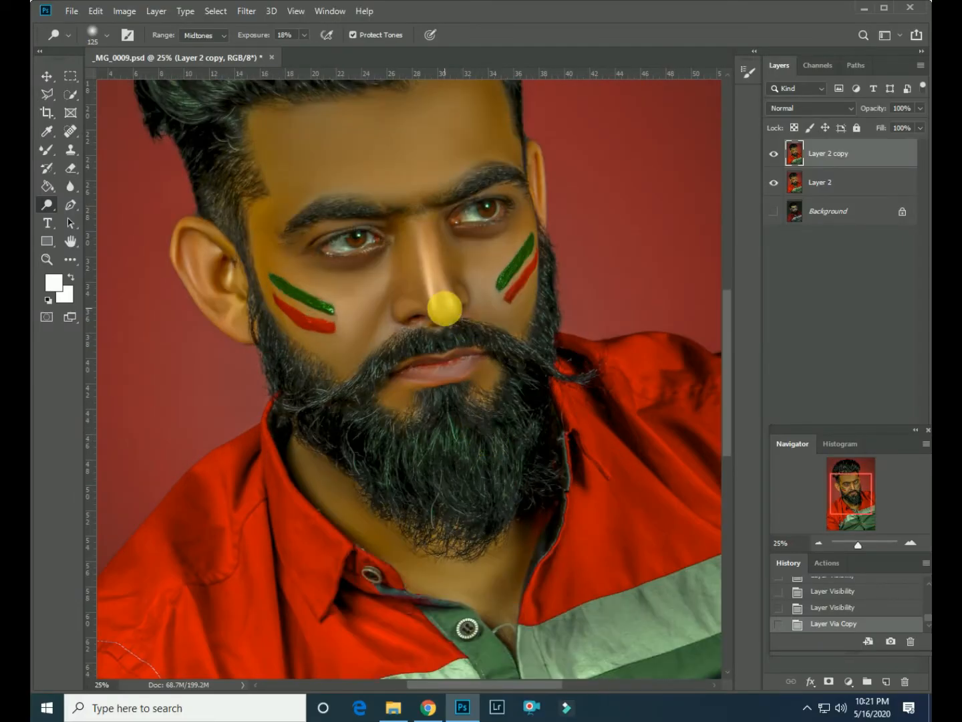
pyautogui.press('[')
pyautogui.press('[')
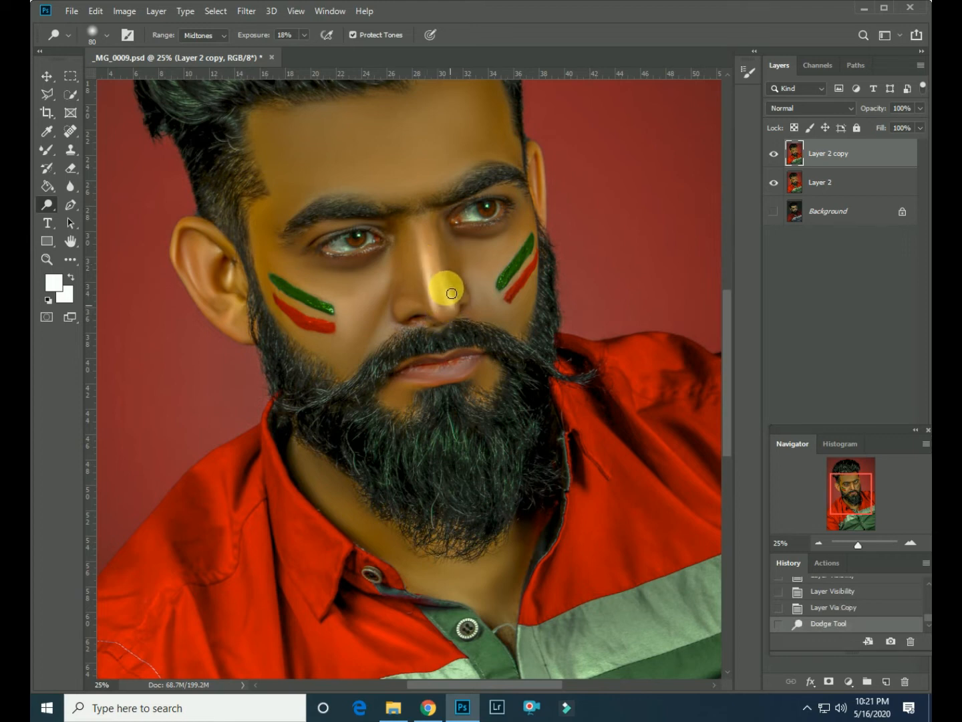
pyautogui.moveTo(449, 282)
pyautogui.mouseDown()
pyautogui.moveTo(451, 318)
pyautogui.moveTo(440, 311)
pyautogui.mouseUp()
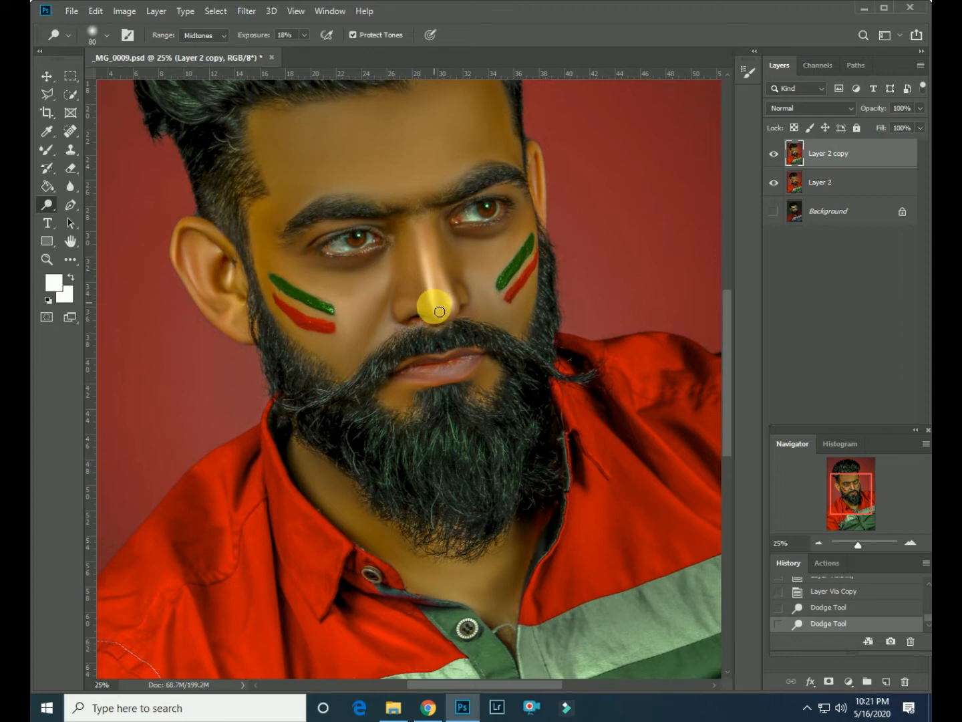
pyautogui.moveTo(427, 249); pyautogui.dragTo(450, 352)
pyautogui.moveTo(460, 310); pyautogui.dragTo(457, 375)
# Dodge the inner ear and the lips on Layer 2 copy and compare the result with the layer beneath.
pyautogui.moveTo(210, 265)
pyautogui.mouseDown()
pyautogui.moveTo(192, 258)
pyautogui.moveTo(223, 263)
pyautogui.mouseUp()
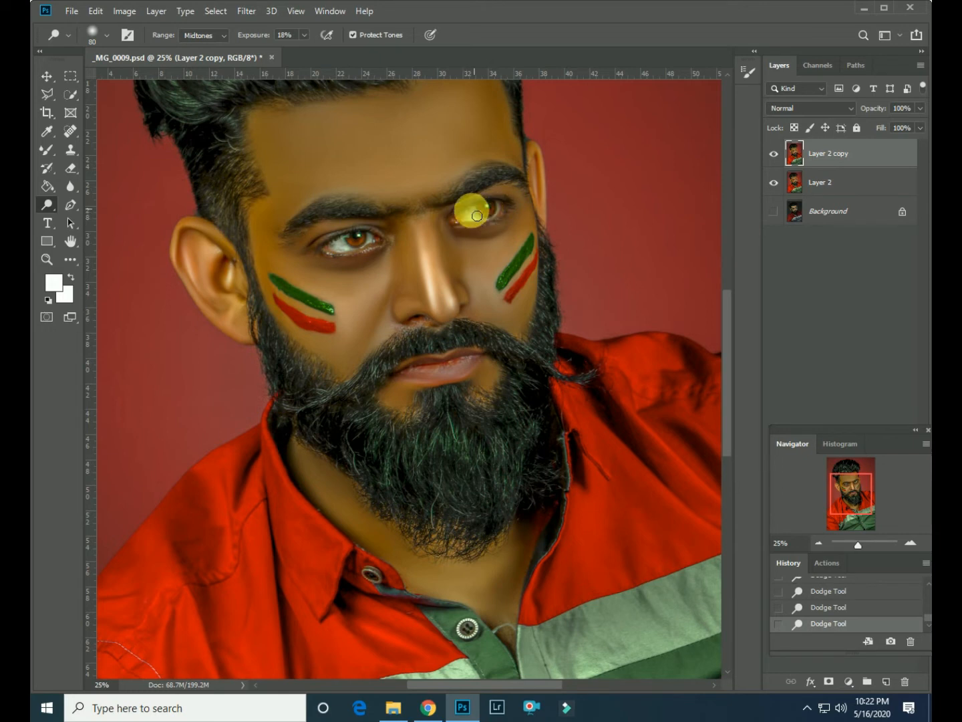
pyautogui.moveTo(472, 370)
pyautogui.mouseDown()
pyautogui.moveTo(412, 377)
pyautogui.moveTo(463, 371)
pyautogui.mouseUp()
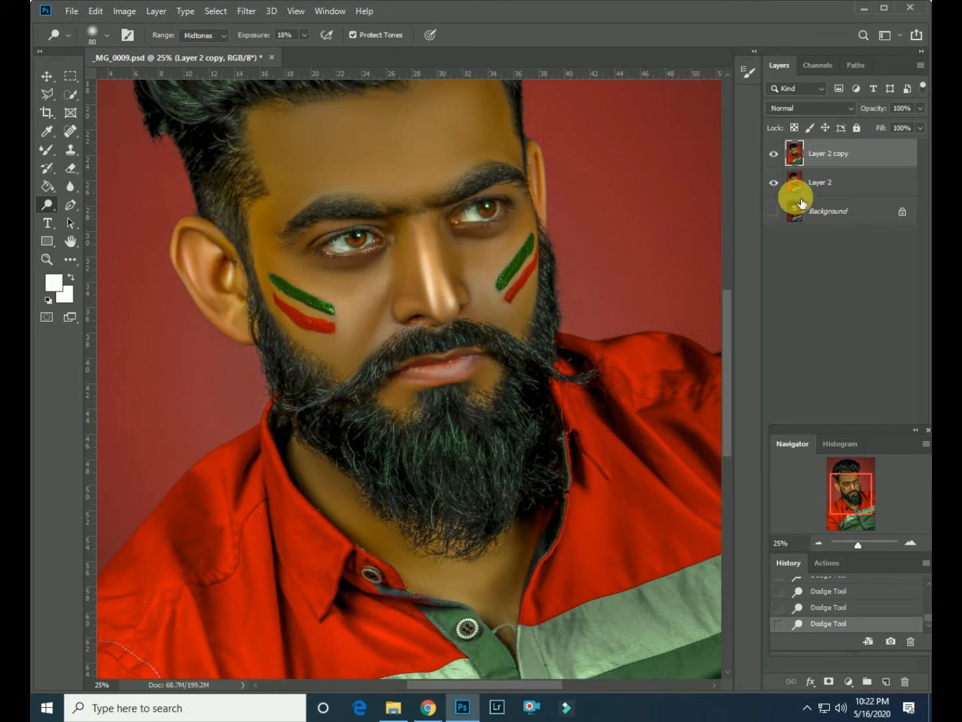
pyautogui.click(773, 154)
pyautogui.click(775, 155)
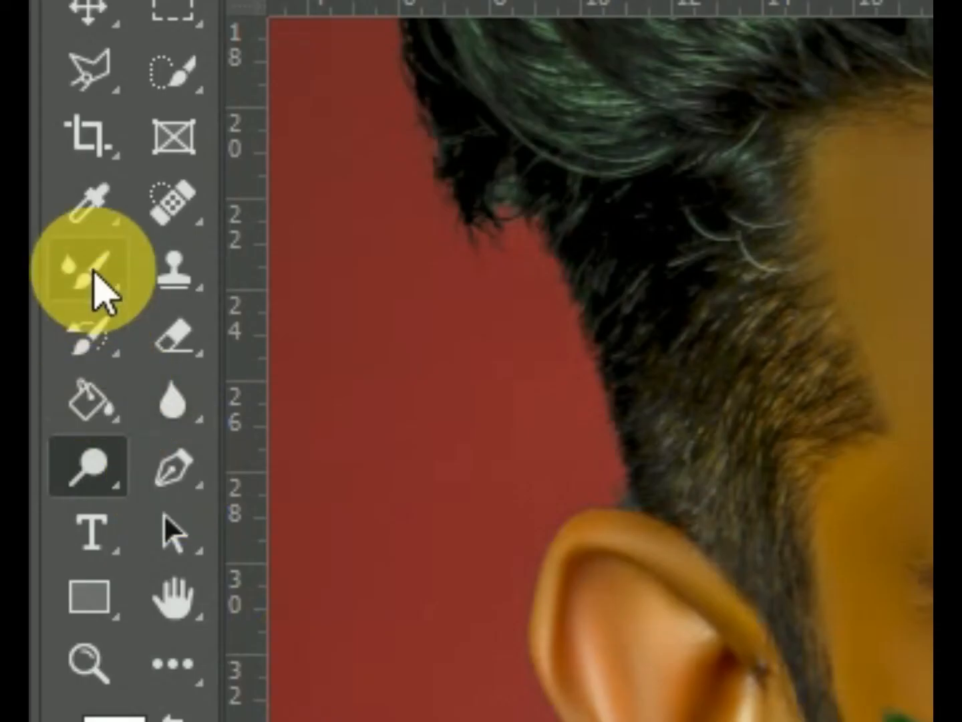
# Blend the highlight along the nose bridge with the Mixer Brush at size 100.
pyautogui.click(47, 150)
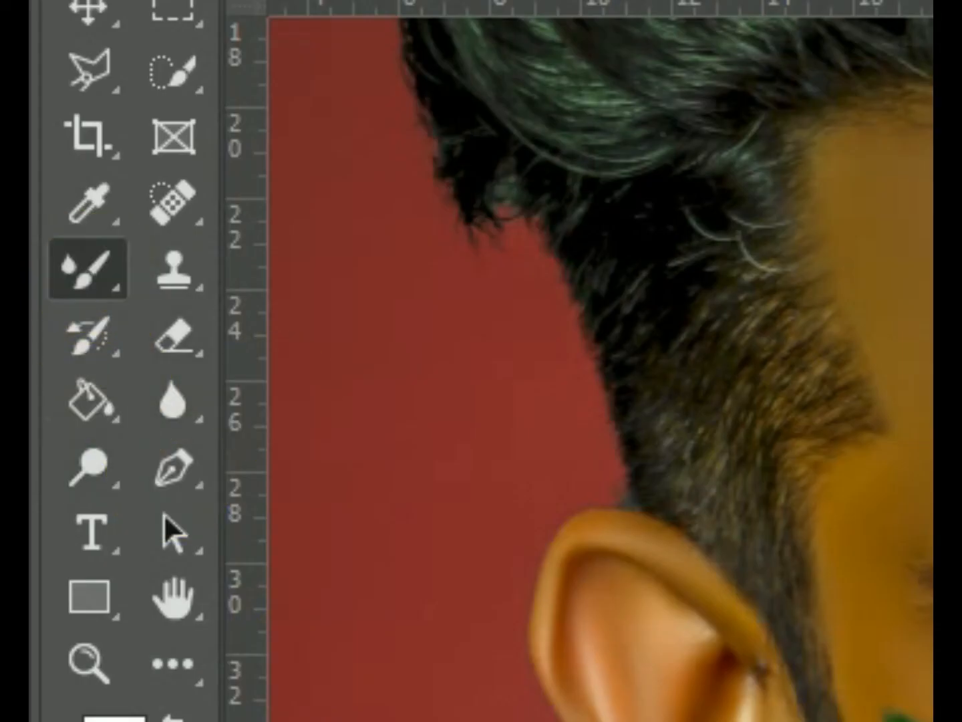
pyautogui.hotkey('ctrl', '+')
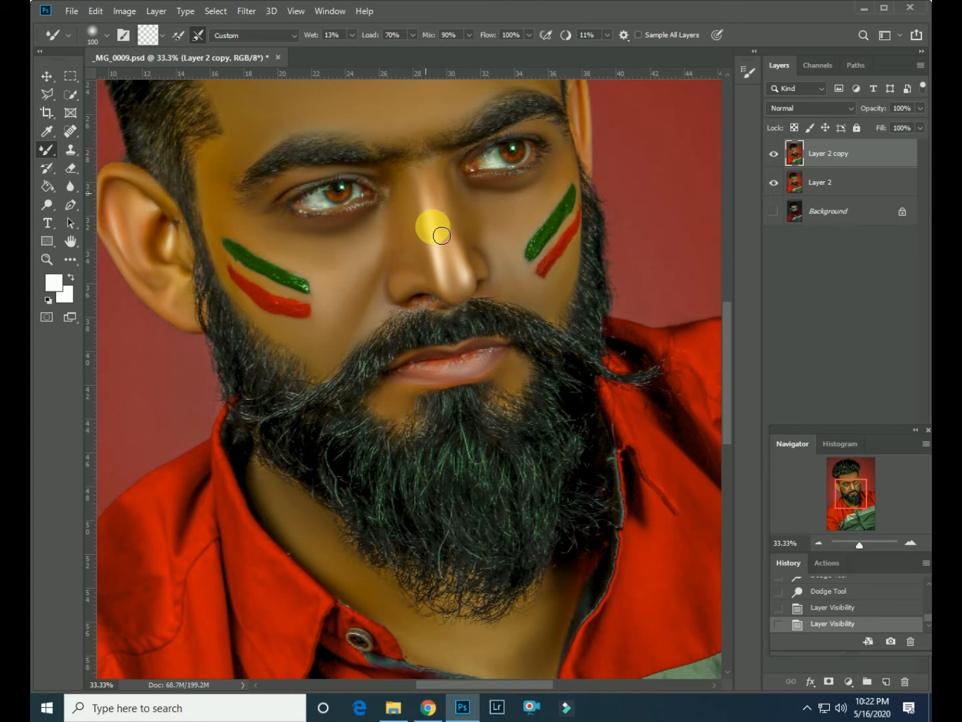
pyautogui.moveTo(435, 205); pyautogui.dragTo(442, 253)
# Smooth the skin on the cheeks and under the eyes with the Mixer Brush, using sizes 150 and 125.
pyautogui.press(']')
pyautogui.press(']')
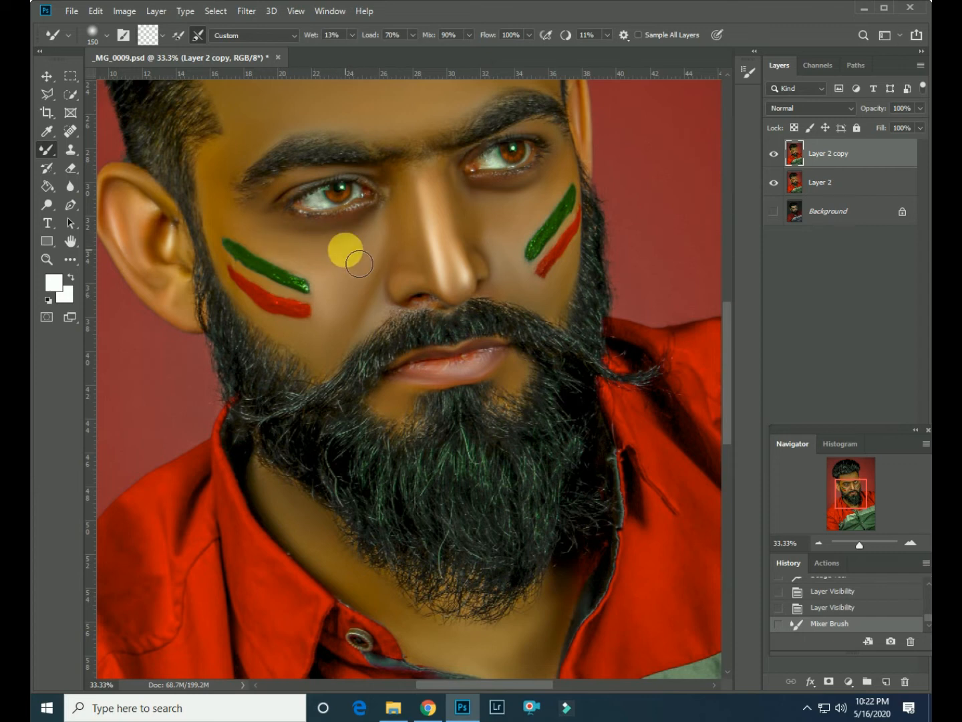
pyautogui.moveTo(346, 249); pyautogui.dragTo(338, 322)
pyautogui.moveTo(358, 257); pyautogui.dragTo(350, 408)
pyautogui.press('[')
pyautogui.moveTo(419, 381)
pyautogui.mouseDown()
pyautogui.moveTo(434, 412)
pyautogui.moveTo(473, 385)
pyautogui.moveTo(456, 339)
pyautogui.moveTo(500, 403)
pyautogui.moveTo(541, 370)
pyautogui.mouseUp()
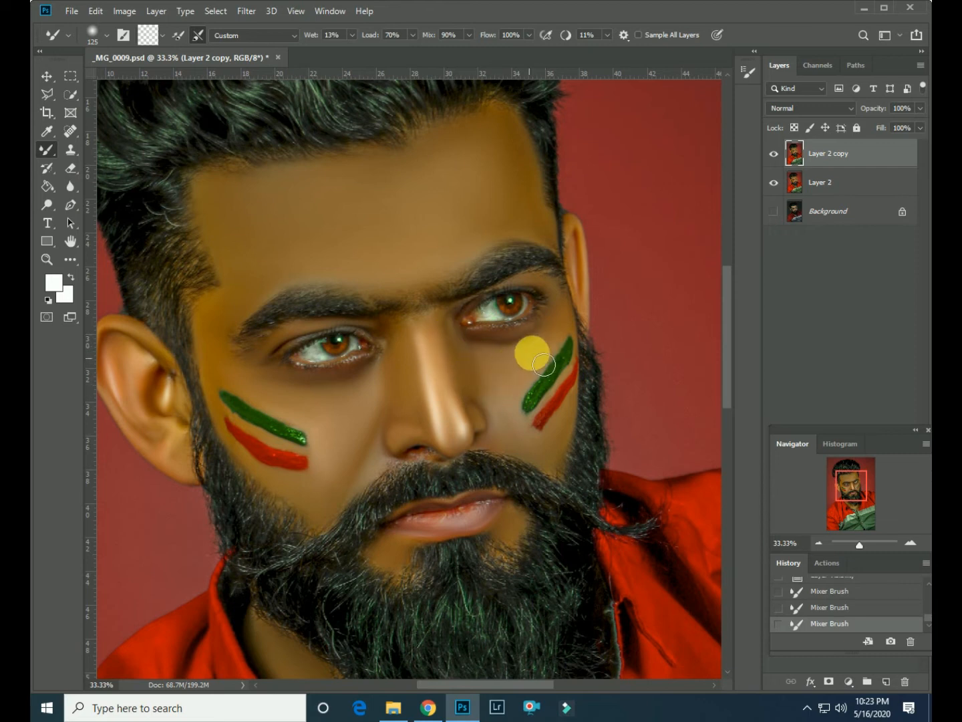
# Compare the retouched copy with Layer 2 and merge the visible layers.
pyautogui.hotkey('ctrl', '-')
pyautogui.hotkey('ctrl', '-')
pyautogui.hotkey('ctrl', '-')
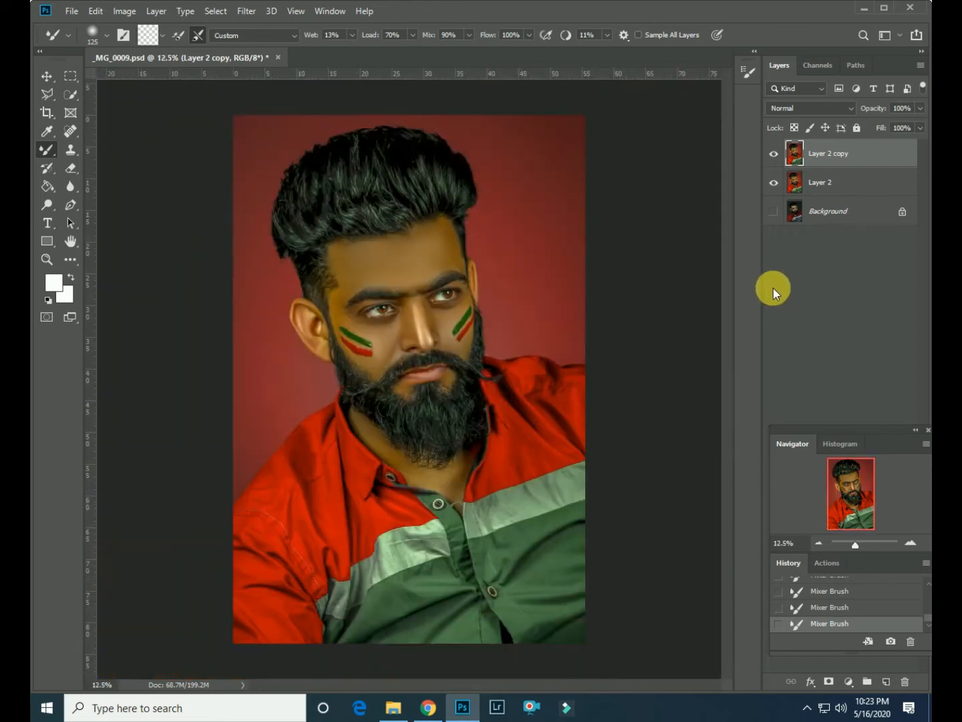
pyautogui.click(773, 154)
pyautogui.click(774, 154)
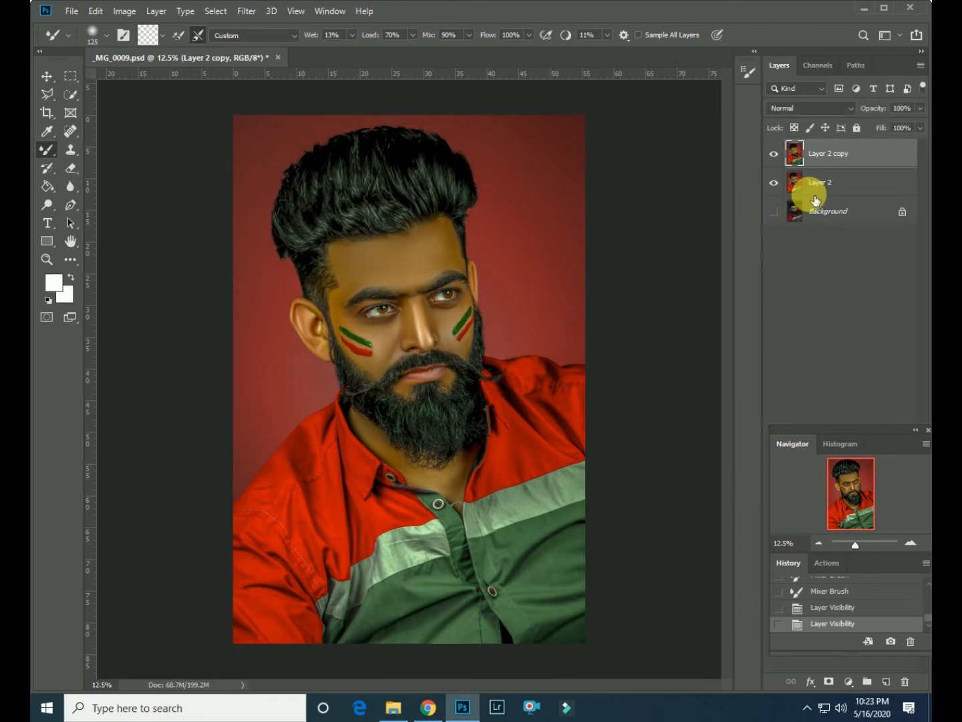
pyautogui.rightClick(828, 159)
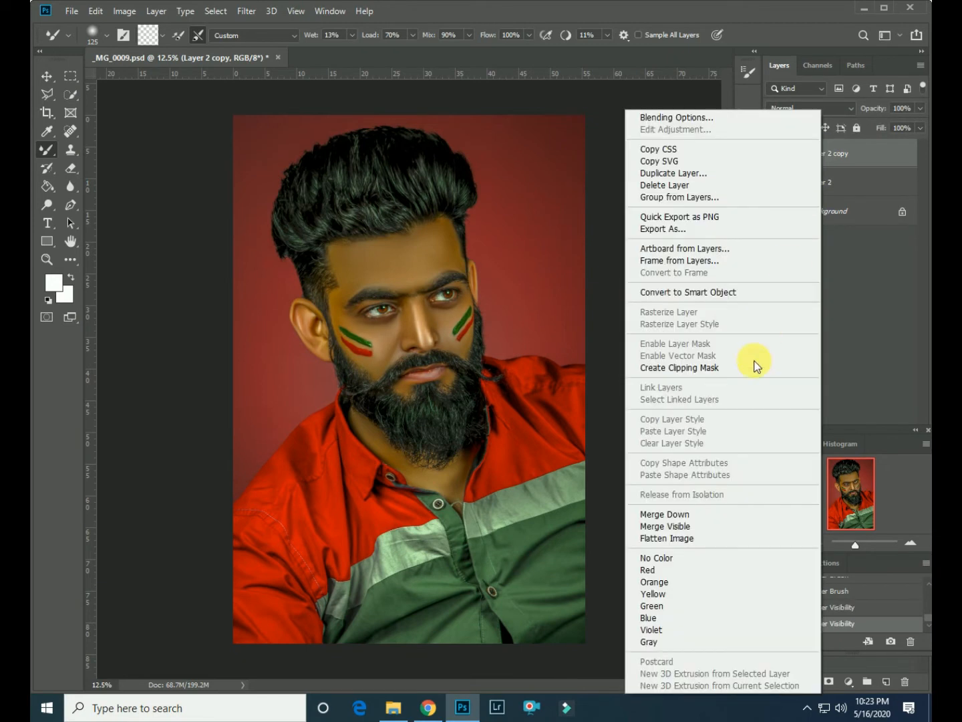
pyautogui.click(679, 524)
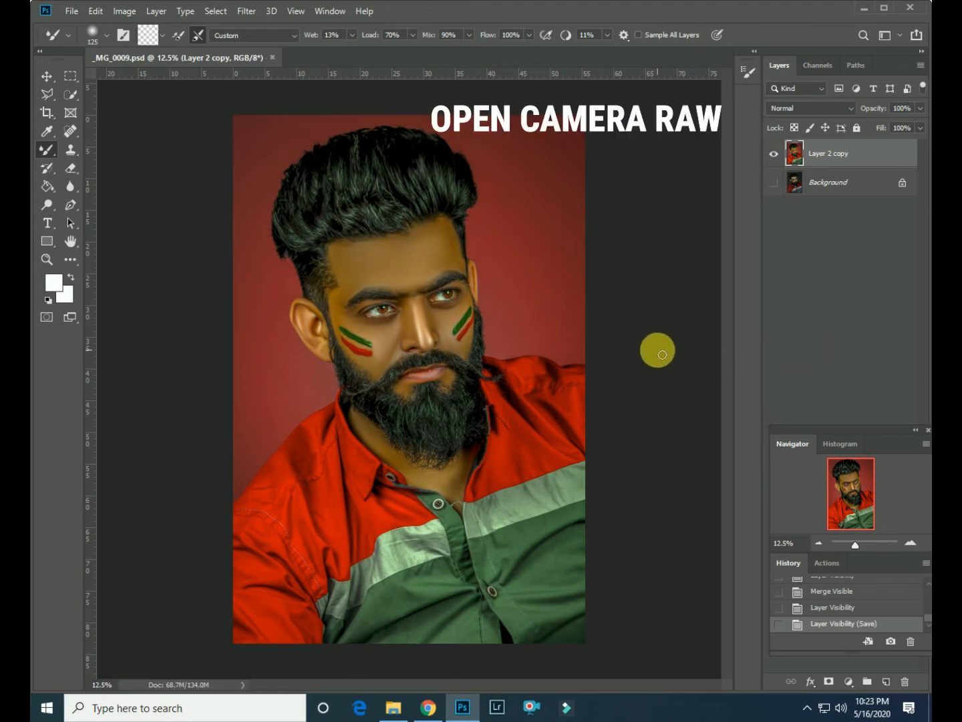
# Open the Camera Raw Filter and set Exposure +0.05, Highlights +13, Shadows +13 and Whites +13.
pyautogui.click(247, 12)
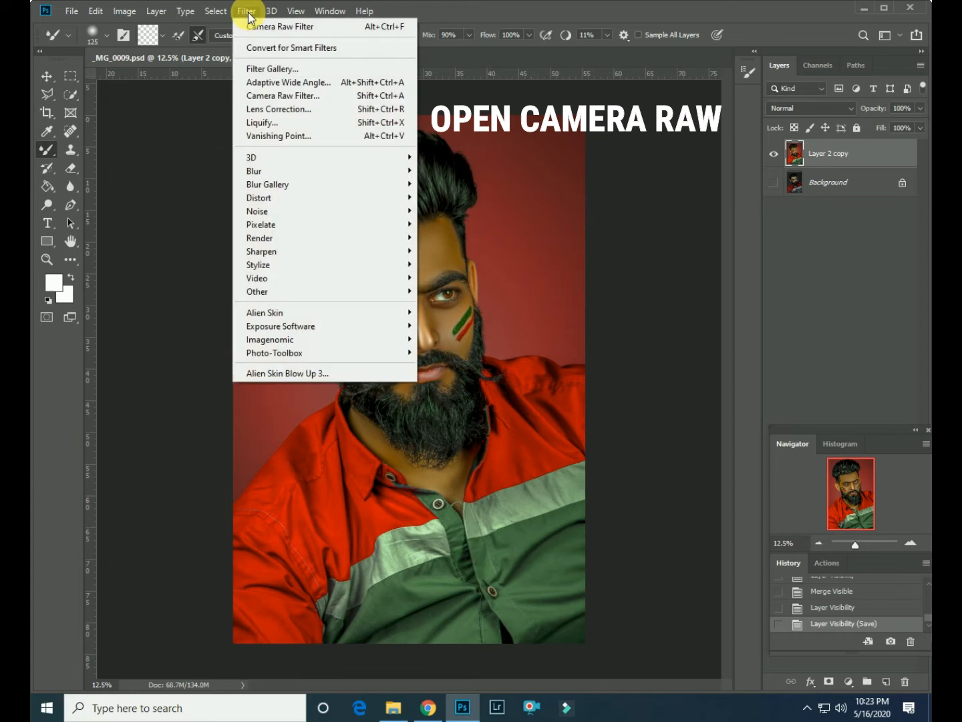
pyautogui.click(268, 99)
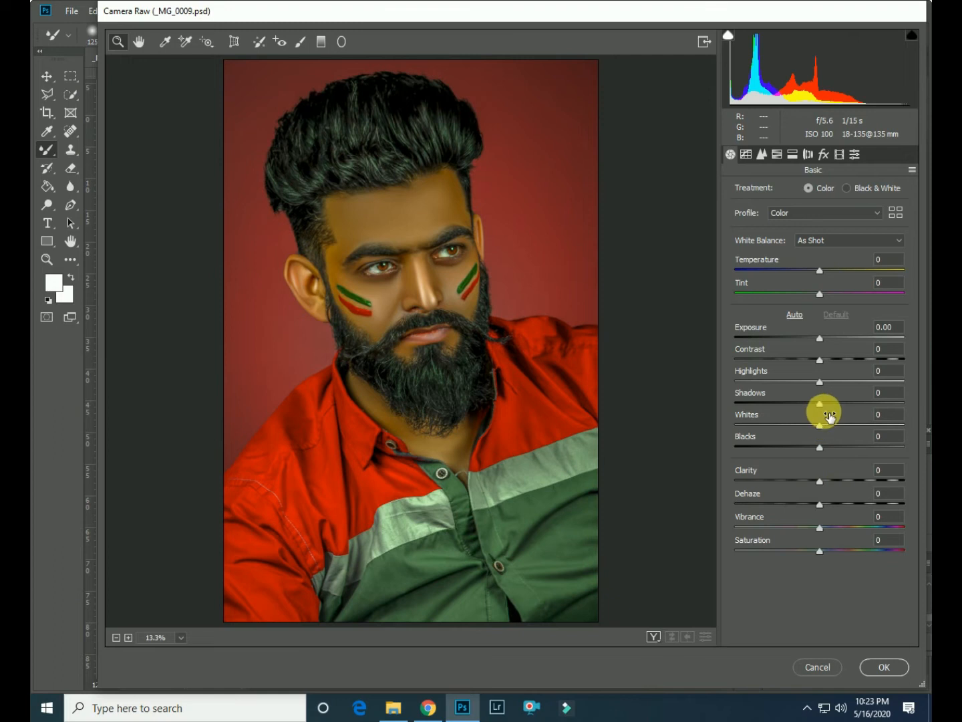
pyautogui.moveTo(821, 405)
pyautogui.mouseDown()
pyautogui.moveTo(871, 401)
pyautogui.moveTo(783, 406)
pyautogui.moveTo(805, 409)
pyautogui.mouseUp()
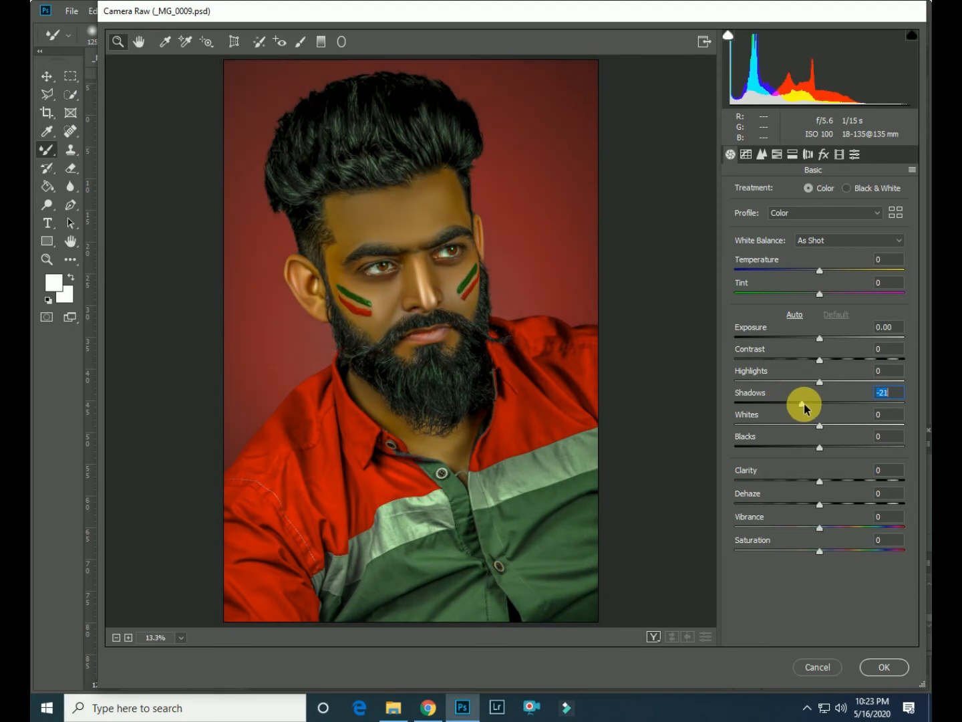
pyautogui.moveTo(827, 407); pyautogui.dragTo(827, 405)
pyautogui.moveTo(821, 381)
pyautogui.mouseDown()
pyautogui.moveTo(833, 383)
pyautogui.moveTo(829, 402)
pyautogui.mouseUp()
pyautogui.moveTo(821, 338); pyautogui.dragTo(821, 339)
pyautogui.moveTo(819, 426); pyautogui.dragTo(832, 425)
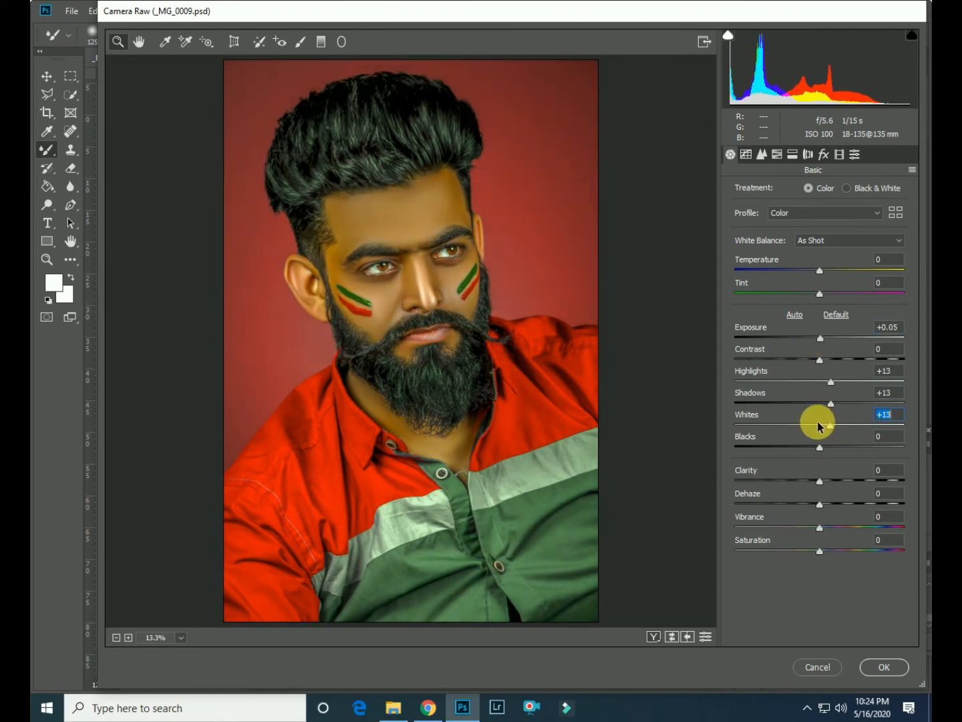
# Set the HSL saturation of Aquas to +2 and Blues to -100, and raise the luminance of the yellows and oranges.
pyautogui.click(774, 154)
pyautogui.moveTo(820, 358)
pyautogui.mouseDown()
pyautogui.moveTo(745, 360)
pyautogui.moveTo(924, 340)
pyautogui.moveTo(816, 342)
pyautogui.mouseUp()
pyautogui.moveTo(808, 358); pyautogui.dragTo(679, 353)
pyautogui.click(787, 194)
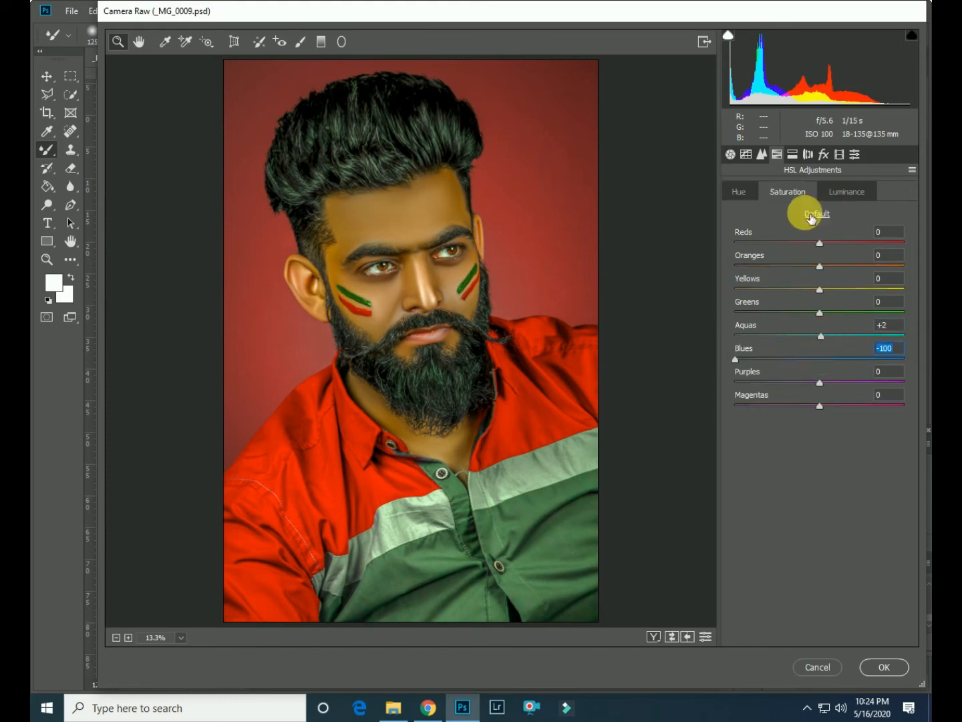
pyautogui.click(845, 193)
pyautogui.moveTo(821, 289); pyautogui.dragTo(839, 264)
# Set the parametric curve's Darks to +2, and on the point curve anchor the shadows and lift the black point to output 17.
pyautogui.click(746, 155)
pyautogui.moveTo(822, 461); pyautogui.dragTo(821, 462)
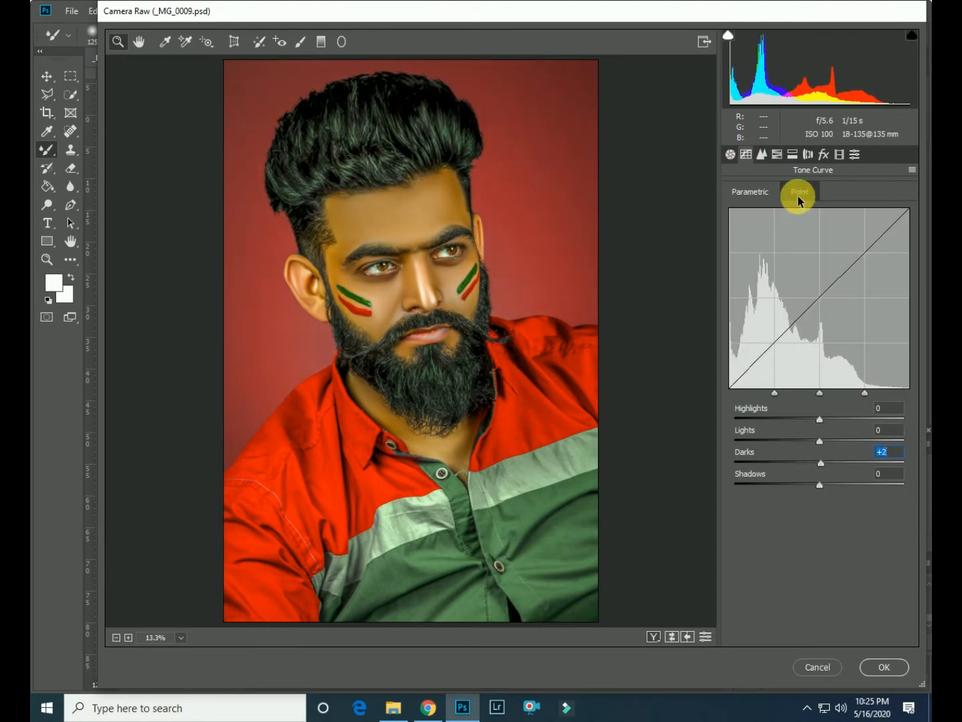
pyautogui.click(799, 195)
pyautogui.click(775, 390)
pyautogui.moveTo(737, 444); pyautogui.dragTo(728, 430)
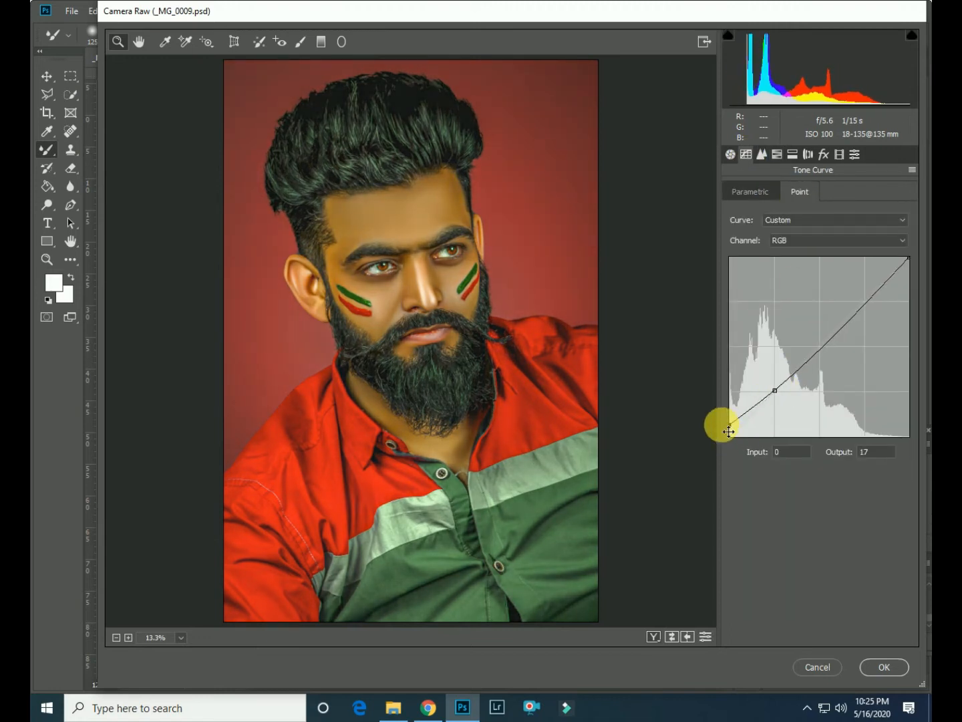
# Calibrate the Blue Primary to hue -15 and saturation -62 and the Green Primary to saturation +14, apply the filter and compare before and after.
pyautogui.click(840, 154)
pyautogui.moveTo(820, 441); pyautogui.dragTo(747, 453)
pyautogui.moveTo(819, 420); pyautogui.dragTo(810, 421)
pyautogui.moveTo(819, 376)
pyautogui.mouseDown()
pyautogui.moveTo(843, 374)
pyautogui.moveTo(833, 378)
pyautogui.moveTo(808, 358)
pyautogui.moveTo(819, 355)
pyautogui.mouseUp()
pyautogui.moveTo(759, 441); pyautogui.dragTo(767, 441)
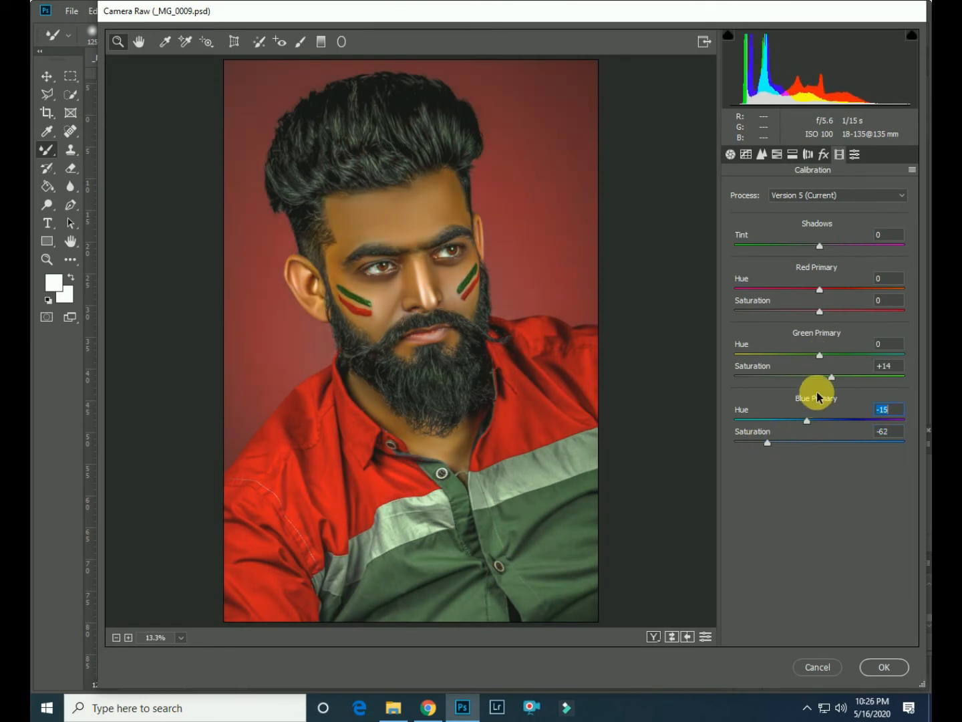
pyautogui.click(884, 667)
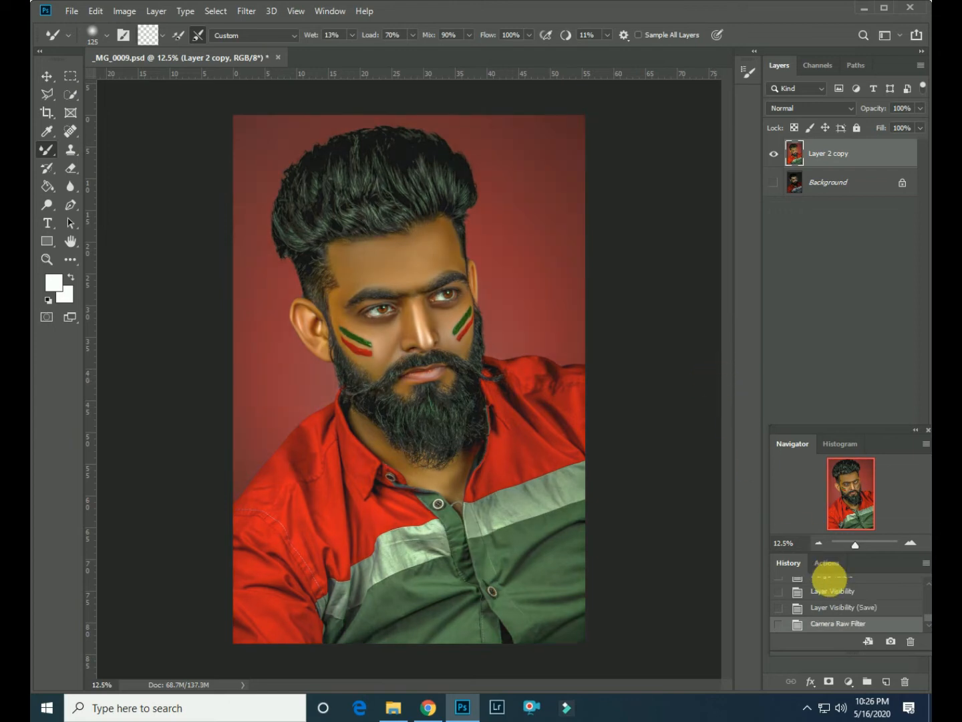
pyautogui.click(834, 608)
pyautogui.click(834, 624)
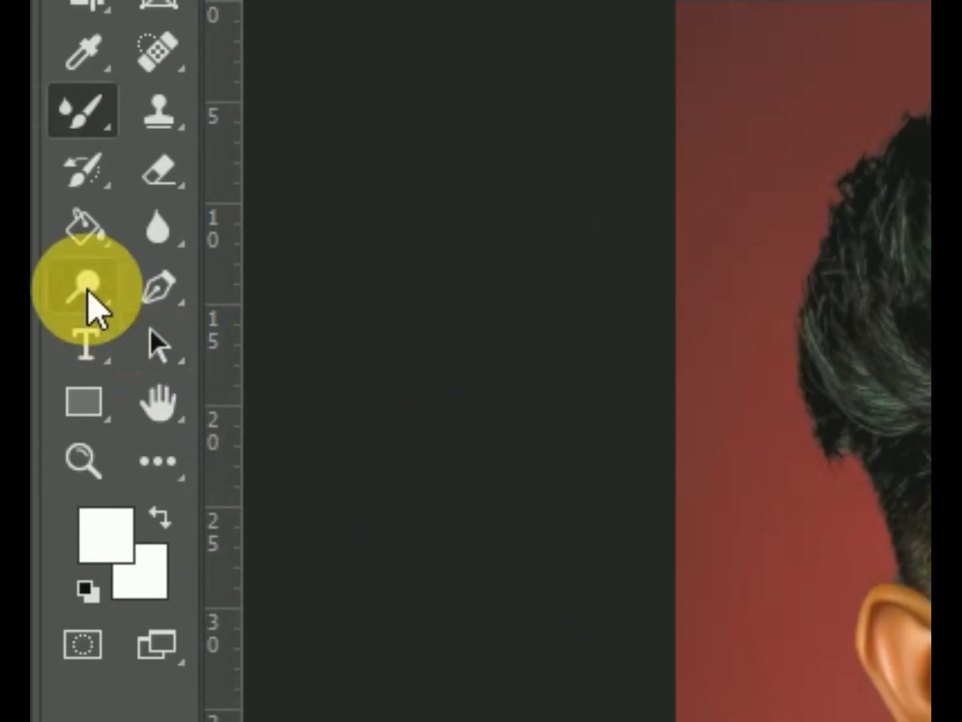
# Brighten the skin of the face and neck with the Dodge tool, Midtones at 18% exposure, size 300, and compare the history states.
pyautogui.click(88, 292)
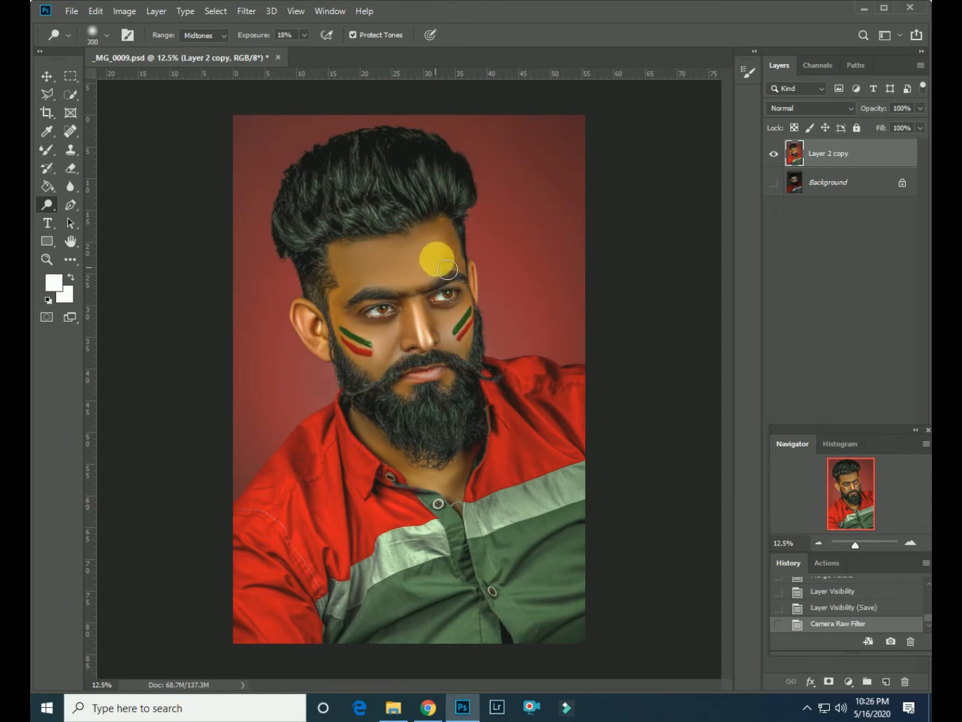
pyautogui.click(452, 247)
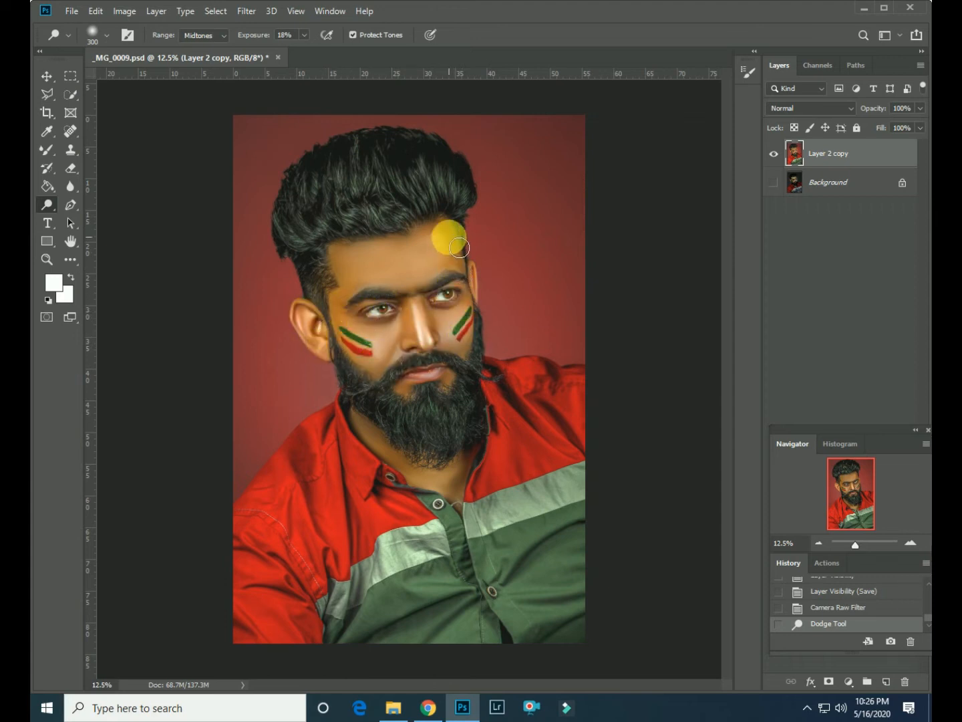
pyautogui.moveTo(433, 403)
pyautogui.mouseDown()
pyautogui.moveTo(380, 430)
pyautogui.moveTo(449, 476)
pyautogui.mouseUp()
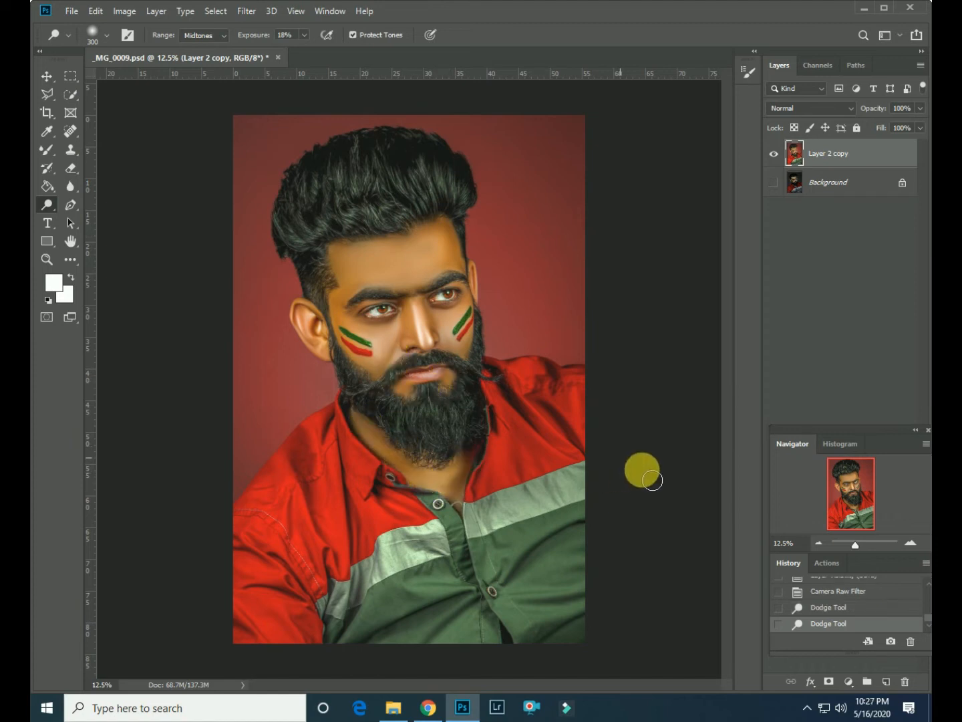
pyautogui.click(848, 608)
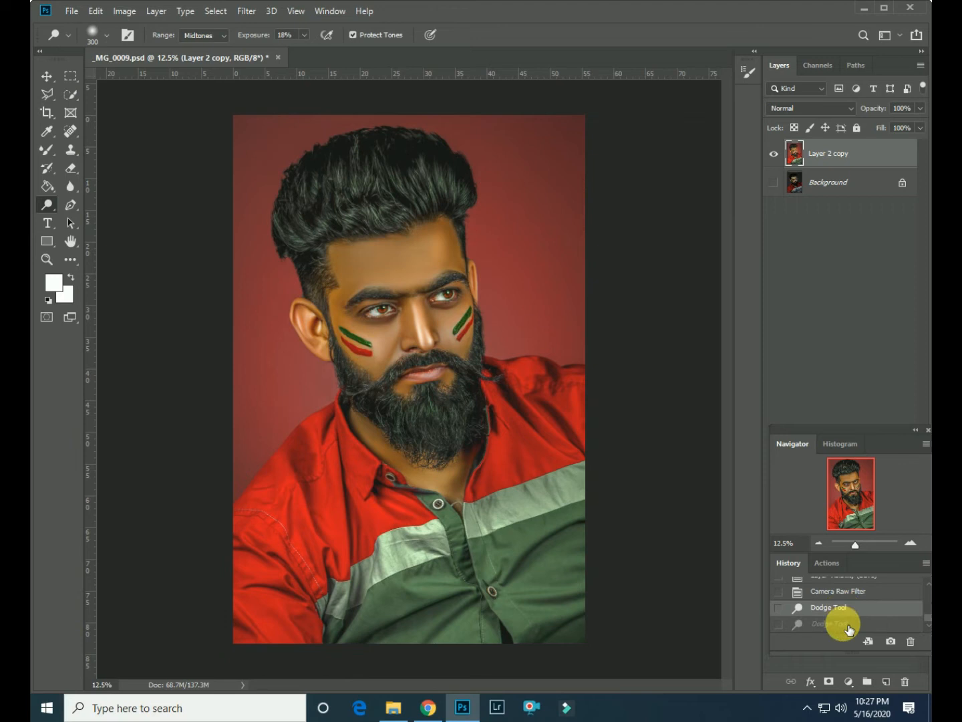
pyautogui.click(846, 628)
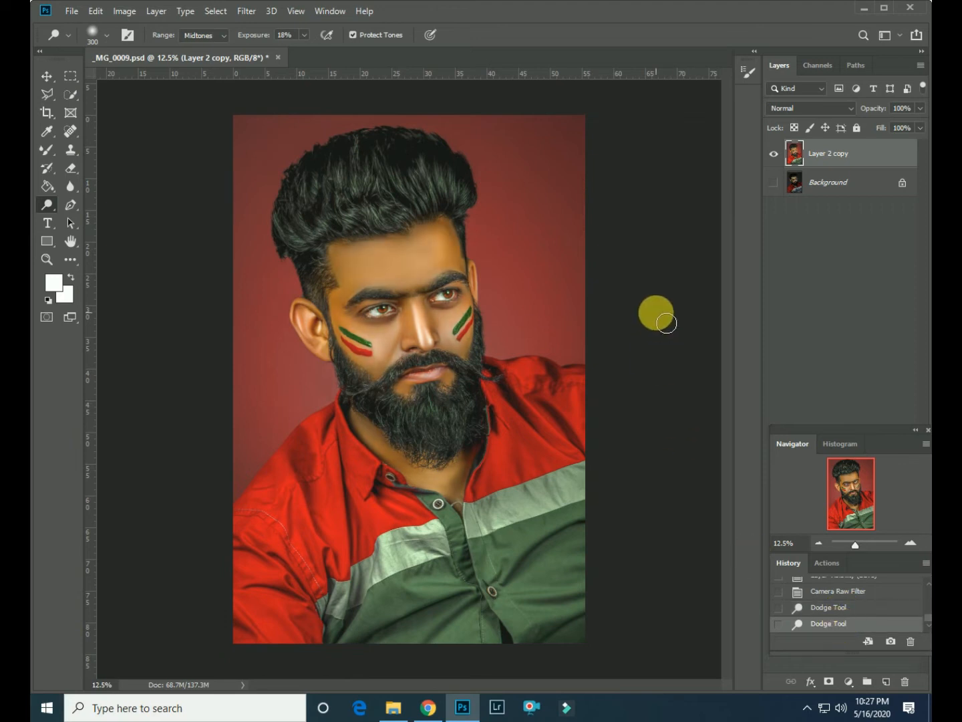
# Save the document, then in a new Camera Raw filter set Highlights +1, Shadows +16, Whites +9 and Blacks +2.
pyautogui.hotkey('ctrl', 's')
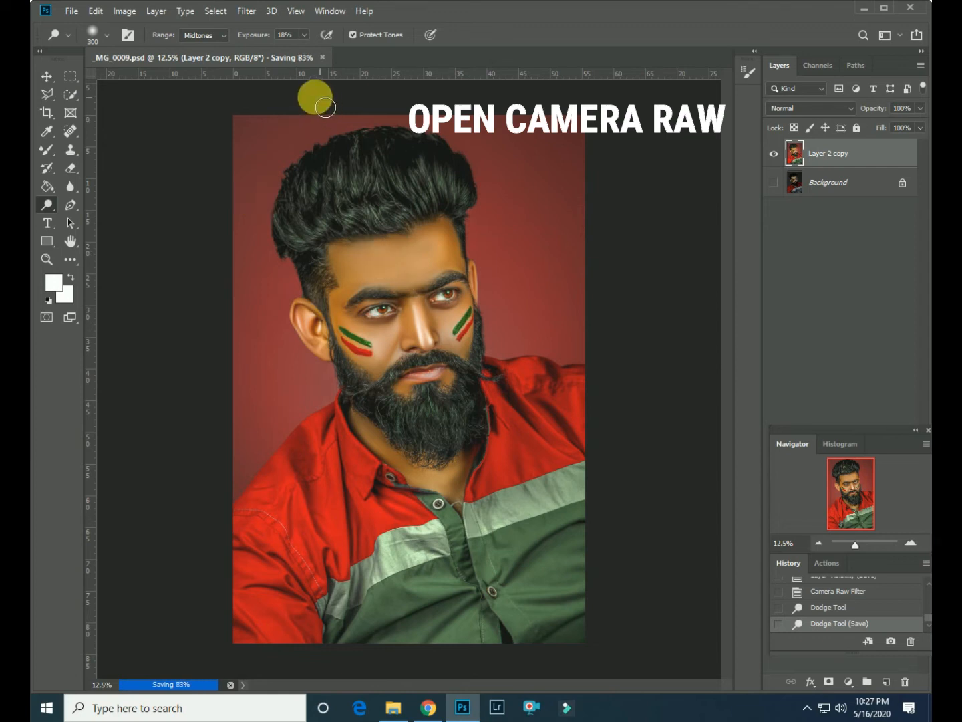
pyautogui.click(247, 11)
pyautogui.click(280, 96)
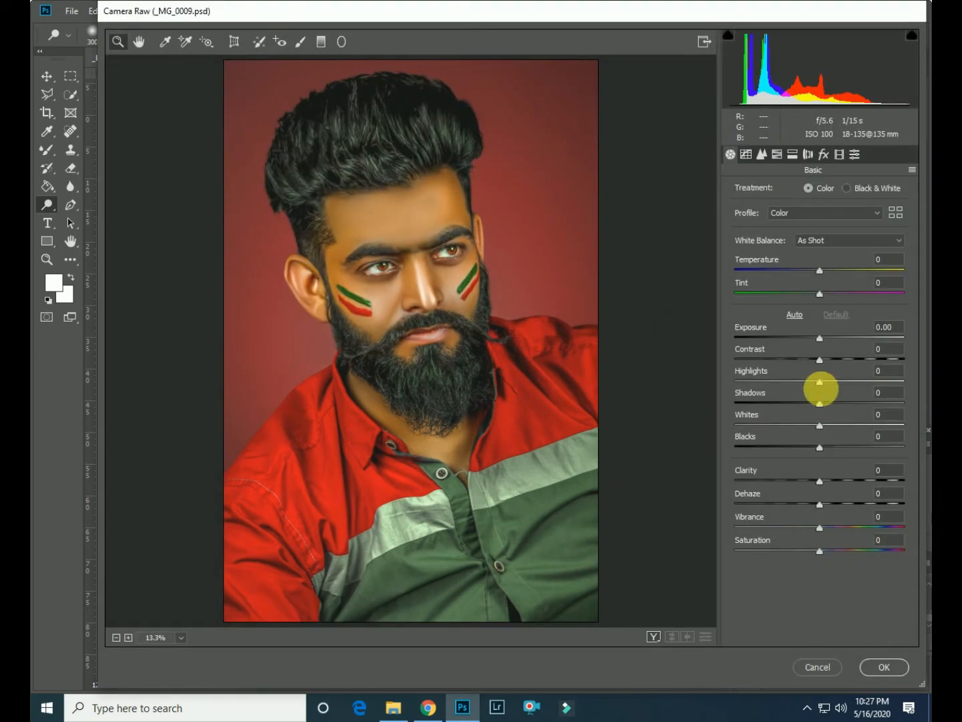
pyautogui.moveTo(821, 382); pyautogui.dragTo(833, 401)
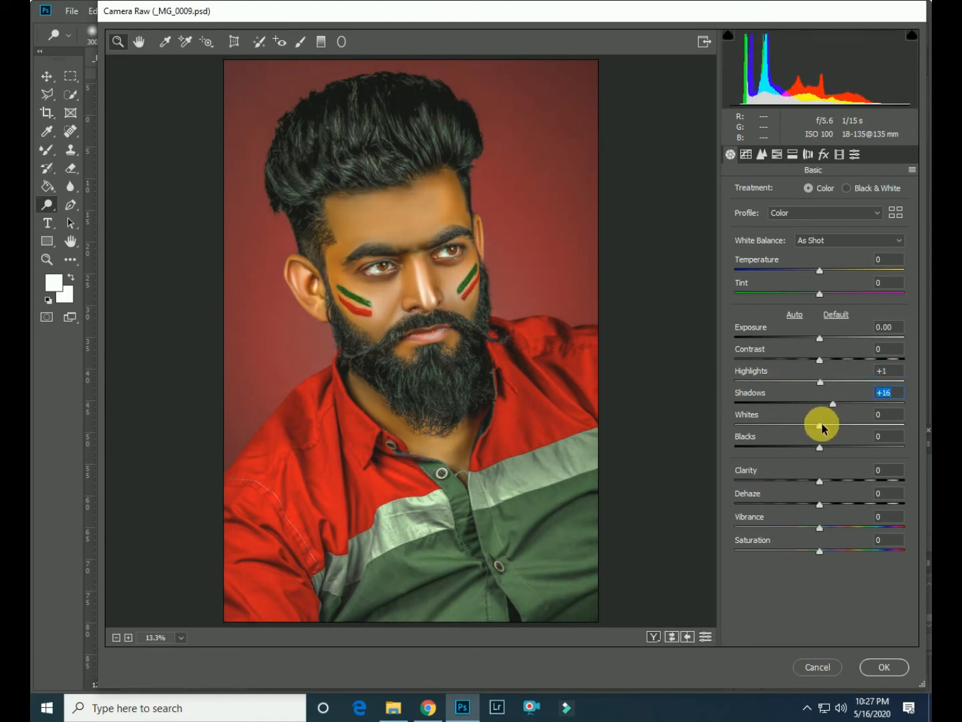
pyautogui.moveTo(819, 446)
pyautogui.mouseDown()
pyautogui.moveTo(842, 444)
pyautogui.moveTo(821, 448)
pyautogui.mouseUp()
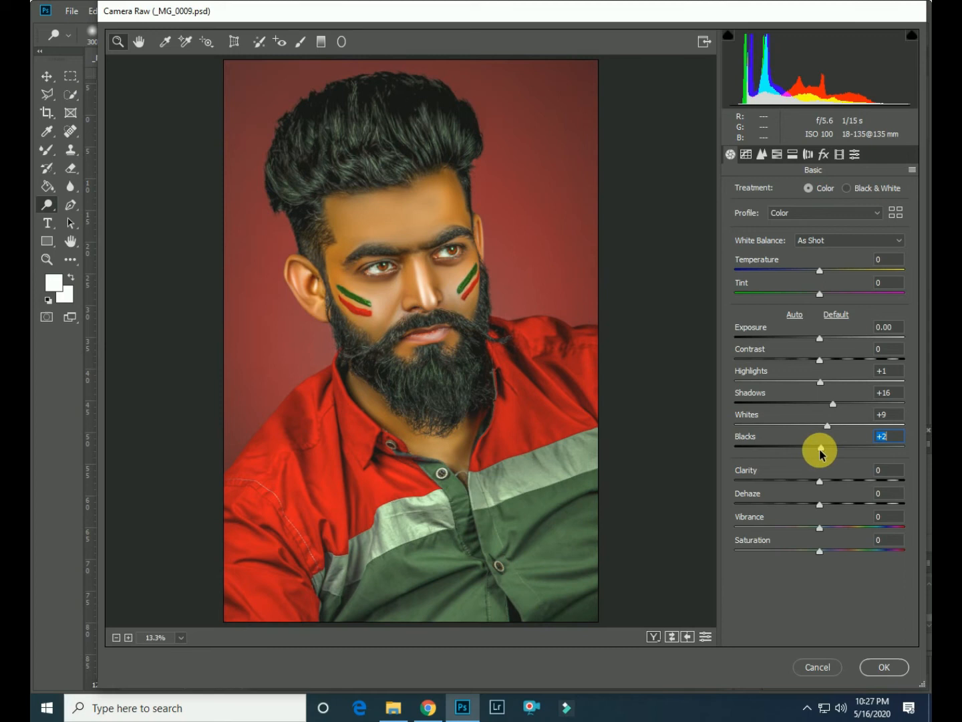
# Adjust the tone curve and calibrate Red Primary saturation to -2, Green Primary saturation to +1, and Blue Primary to hue -6 and saturation +2.
pyautogui.click(778, 156)
pyautogui.click(745, 154)
pyautogui.click(750, 192)
pyautogui.moveTo(820, 461); pyautogui.dragTo(816, 420)
pyautogui.click(839, 155)
pyautogui.moveTo(820, 377); pyautogui.dragTo(818, 378)
pyautogui.moveTo(819, 310); pyautogui.dragTo(787, 314)
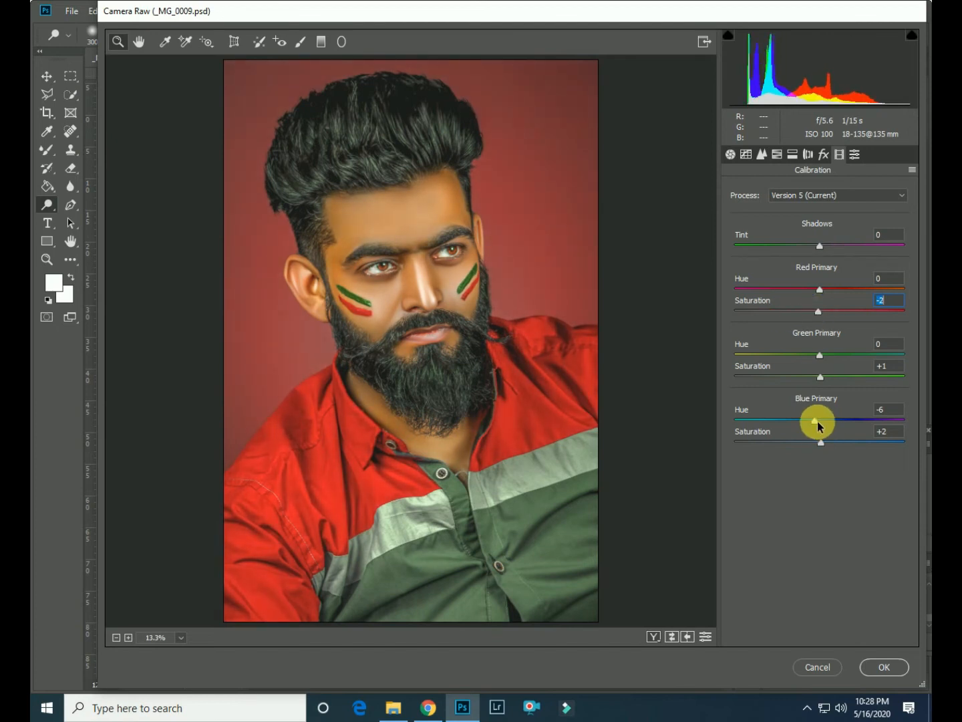
# Lower the HSL luminance of the Oranges and fine-tune the parametric tone curve.
pyautogui.click(777, 154)
pyautogui.moveTo(819, 265); pyautogui.dragTo(796, 266)
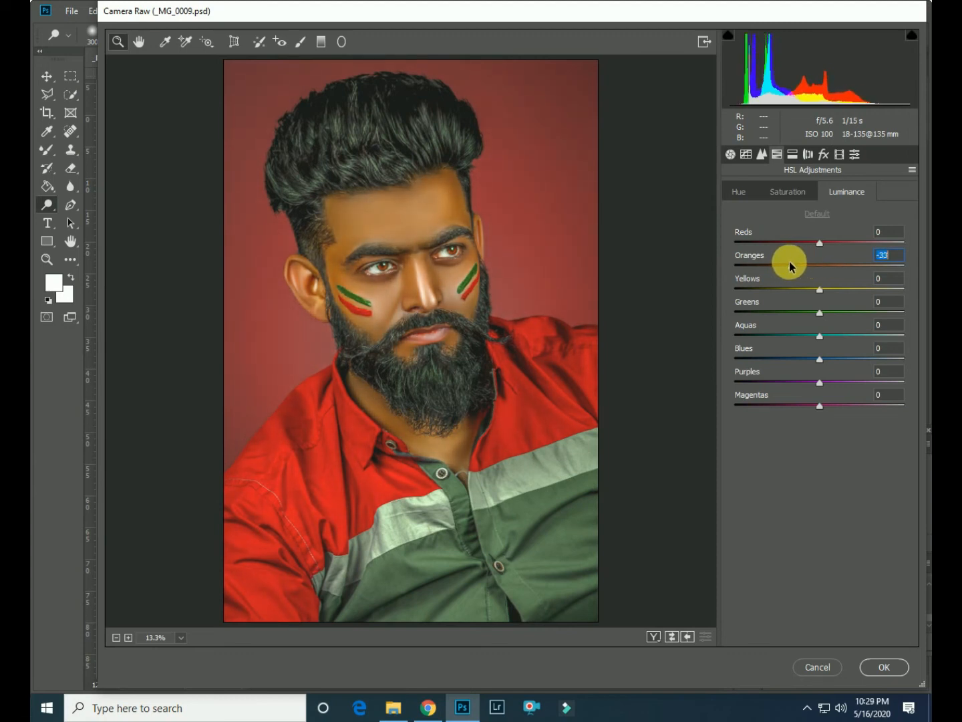
pyautogui.click(746, 154)
pyautogui.moveTo(820, 440); pyautogui.dragTo(836, 419)
pyautogui.moveTo(834, 462); pyautogui.dragTo(845, 465)
# Try a Split Toning tint on the highlights and return its hue and saturation to 0.
pyautogui.click(792, 154)
pyautogui.click(755, 235)
pyautogui.moveTo(736, 211); pyautogui.dragTo(728, 235)
pyautogui.moveTo(747, 211); pyautogui.dragTo(725, 208)
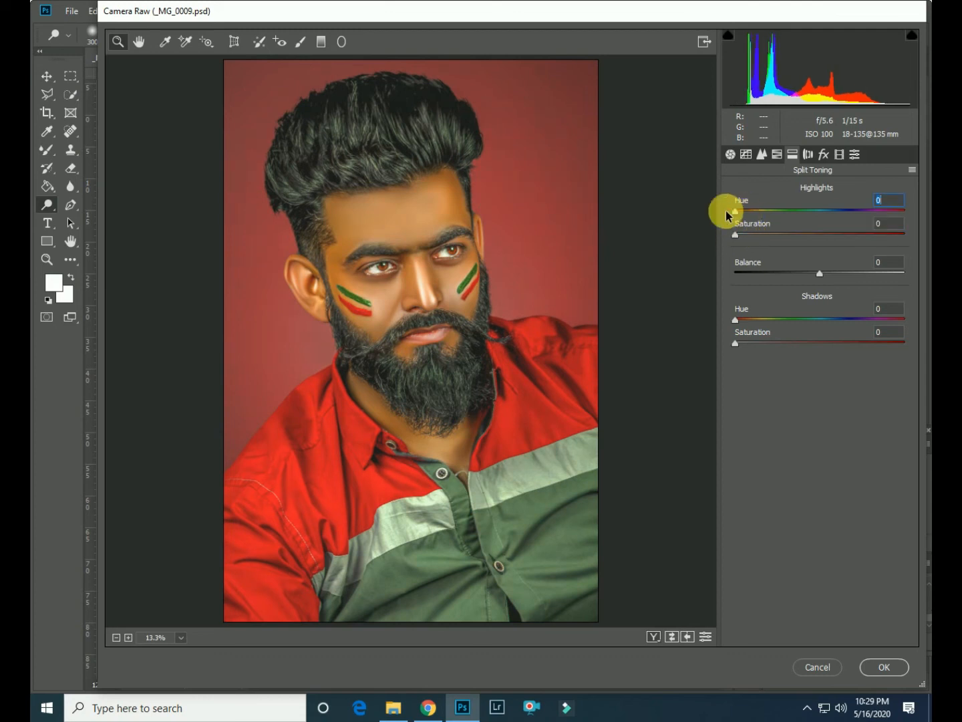
# Apply the Camera Raw filter and compare the edited layer with the original Background layer.
pyautogui.click(885, 667)
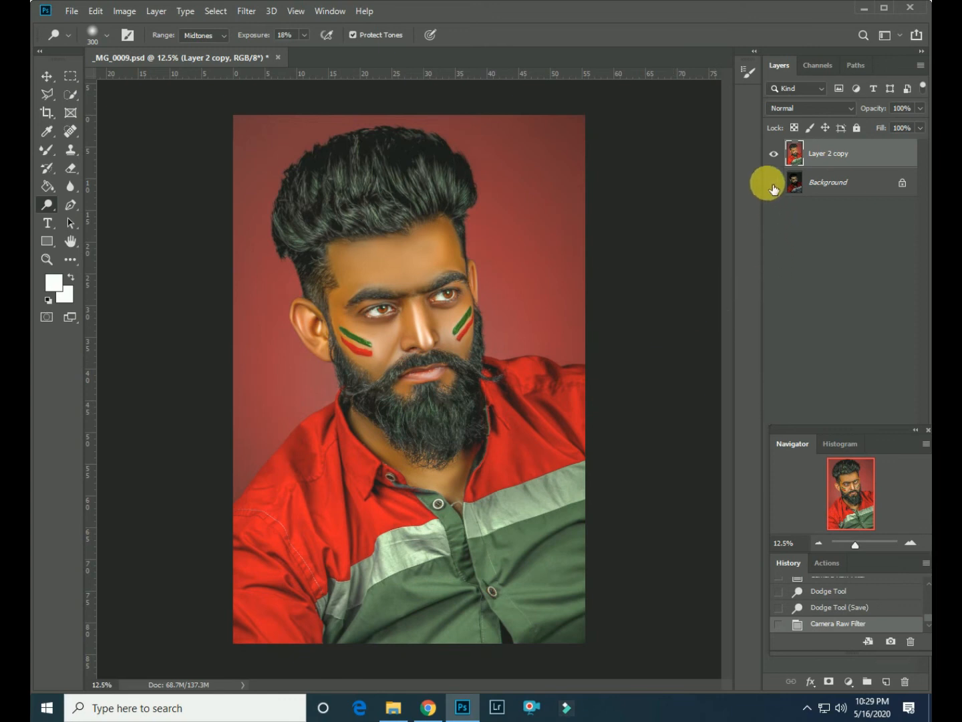
pyautogui.click(776, 160)
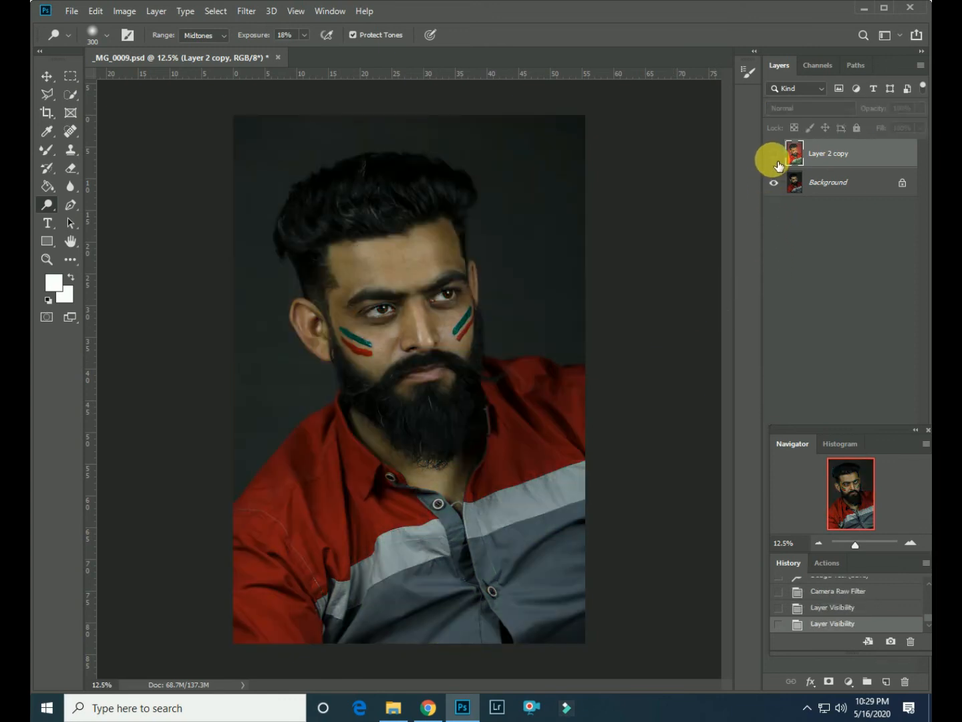
pyautogui.click(777, 160)
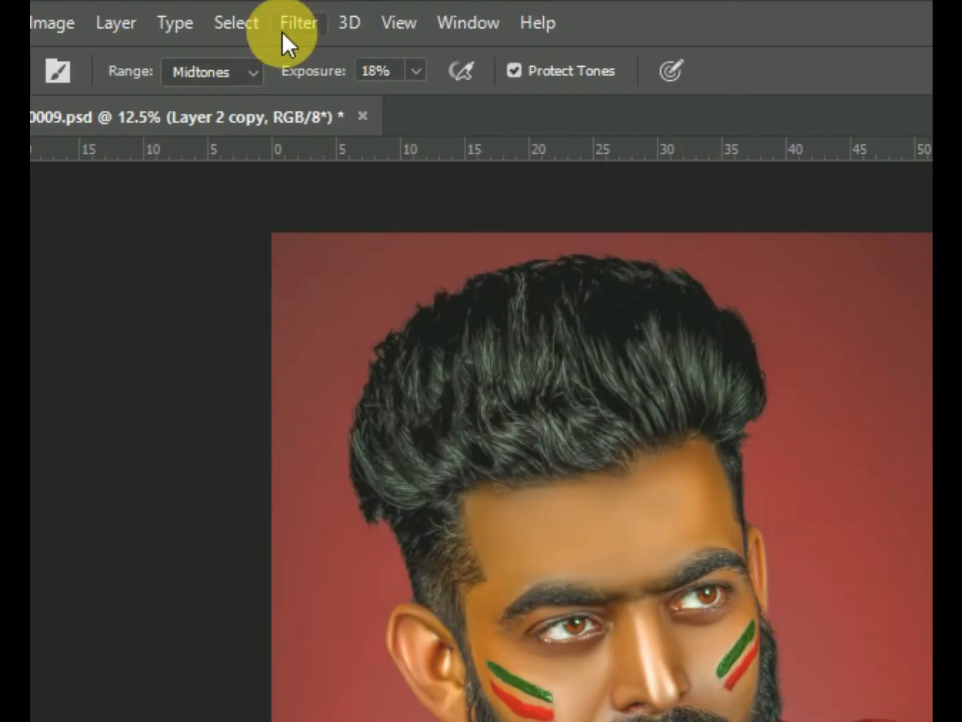
# Apply a 19 px Iris Blur with the sharp ellipse fitted around the head, hair and beard.
pyautogui.click(295, 15)
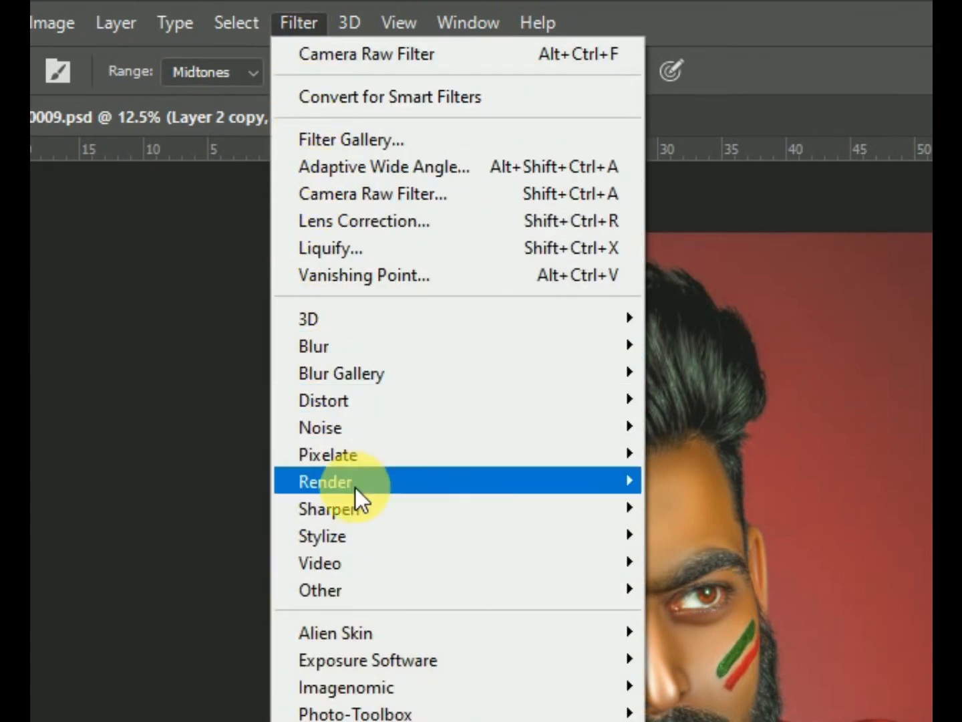
pyautogui.moveTo(366, 375)
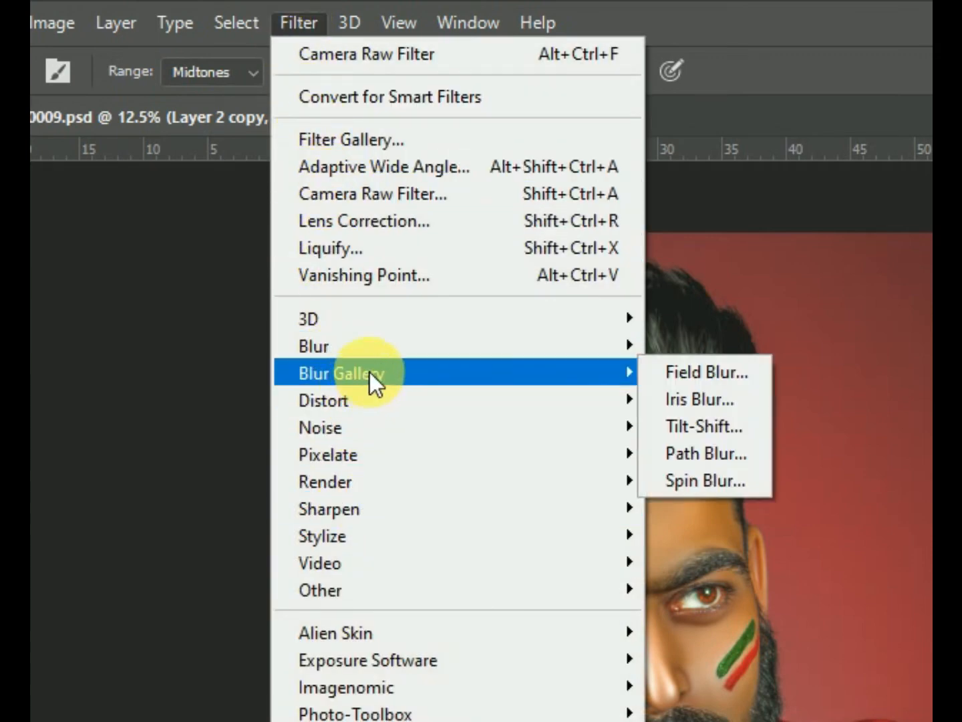
pyautogui.click(682, 400)
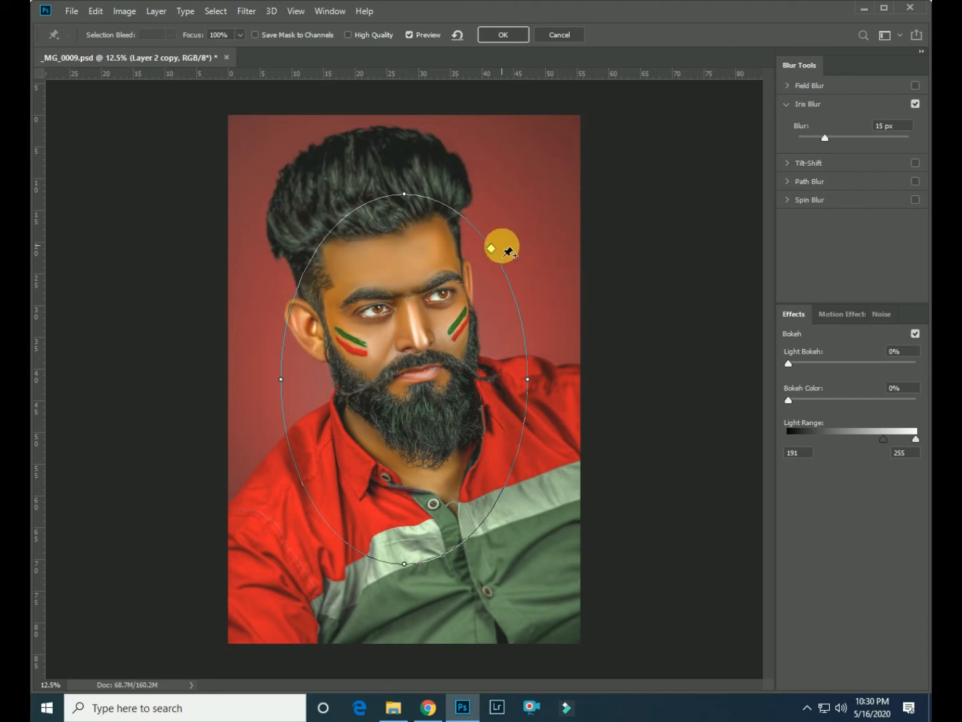
pyautogui.moveTo(524, 308); pyautogui.dragTo(541, 343)
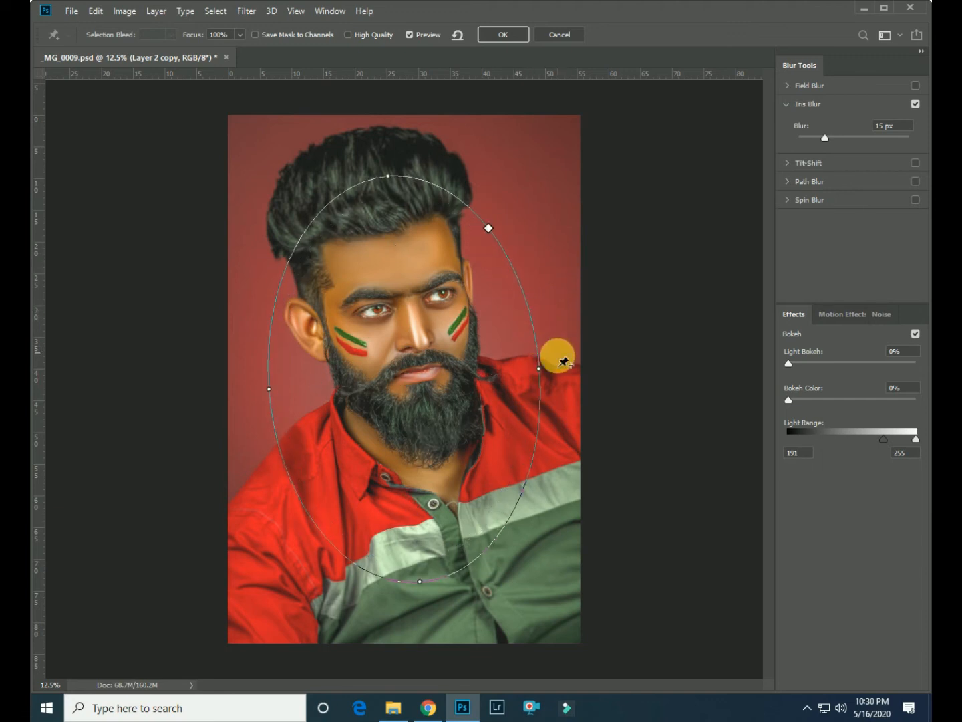
pyautogui.moveTo(541, 370); pyautogui.dragTo(501, 341)
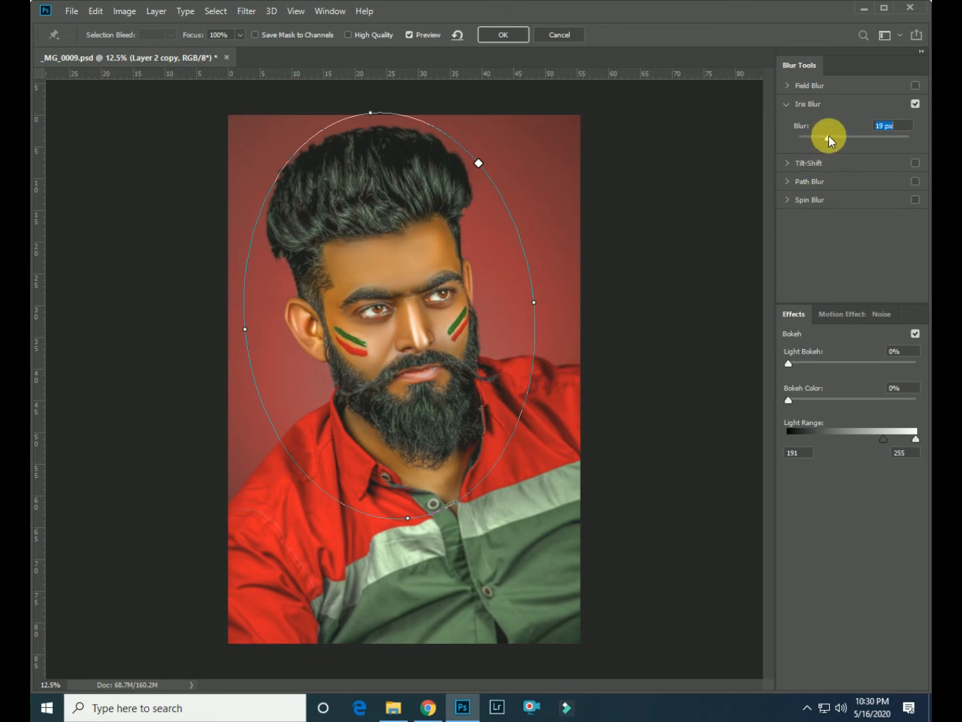
pyautogui.click(502, 35)
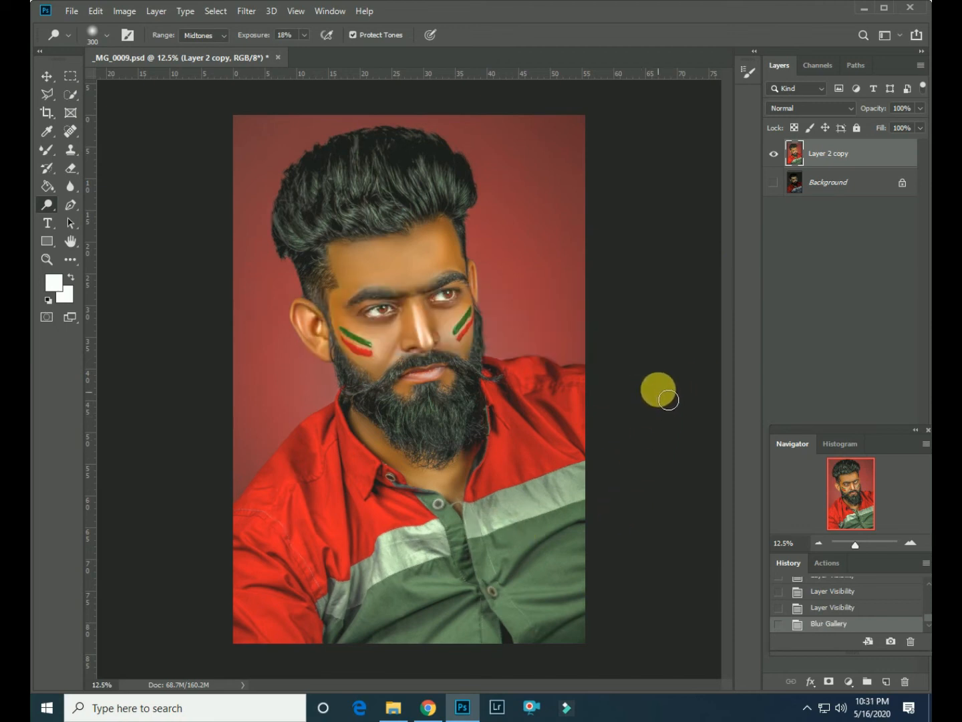
# Select the face, ears and beard with the Quick Selection tool at size 20, subtracting the neck and collar below the beard.
pyautogui.scroll(2, 489, 433)
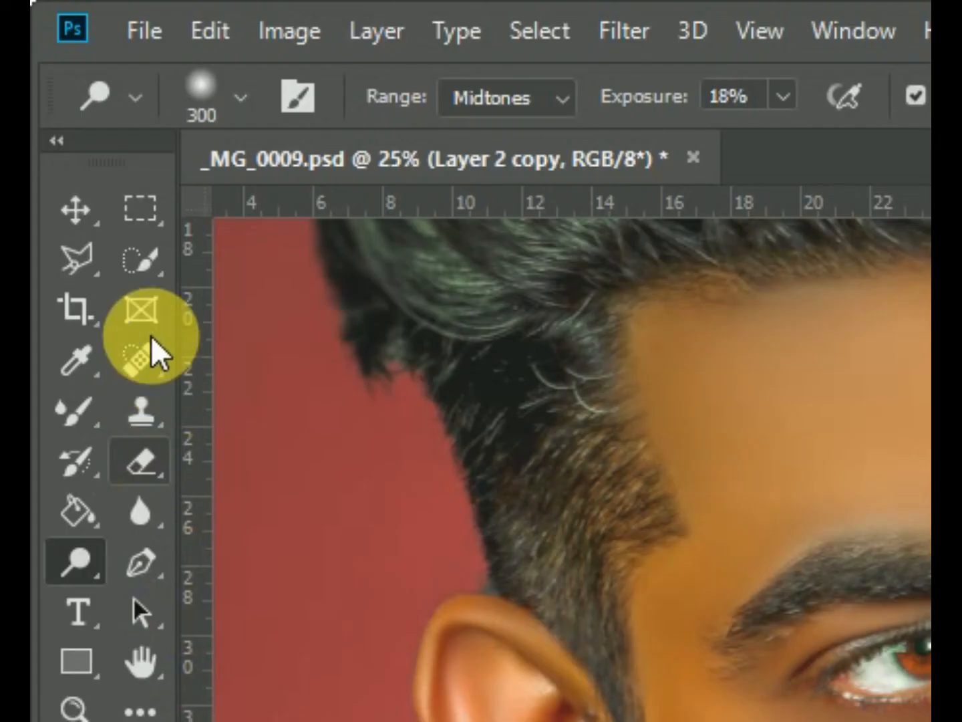
pyautogui.click(70, 94)
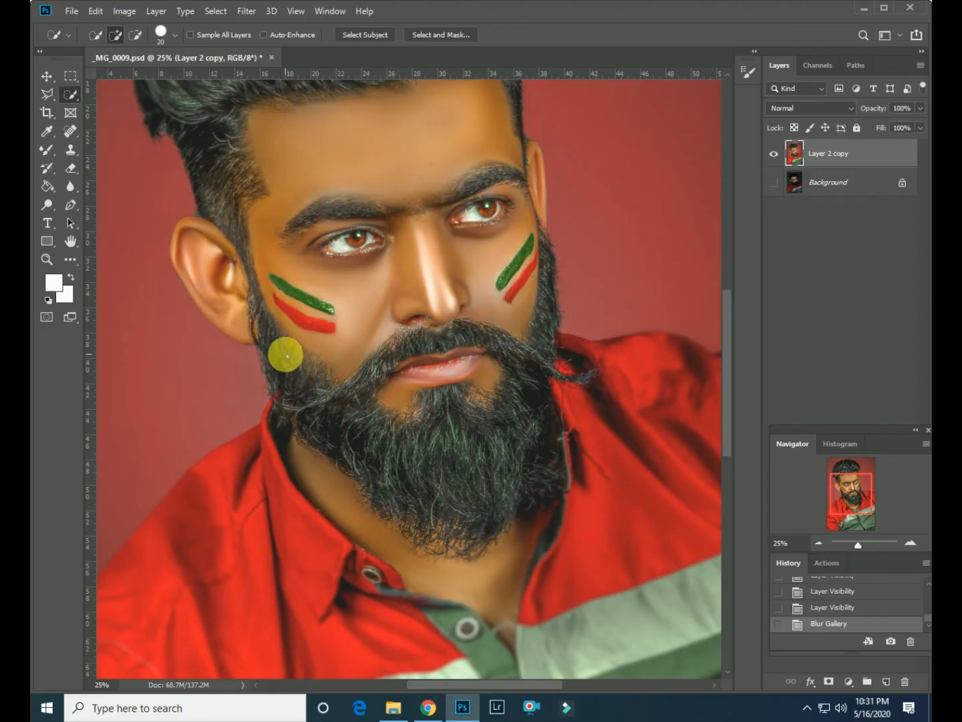
pyautogui.moveTo(286, 356)
pyautogui.mouseDown()
pyautogui.moveTo(328, 405)
pyautogui.moveTo(440, 483)
pyautogui.moveTo(443, 500)
pyautogui.moveTo(484, 513)
pyautogui.moveTo(548, 358)
pyautogui.moveTo(550, 308)
pyautogui.mouseUp()
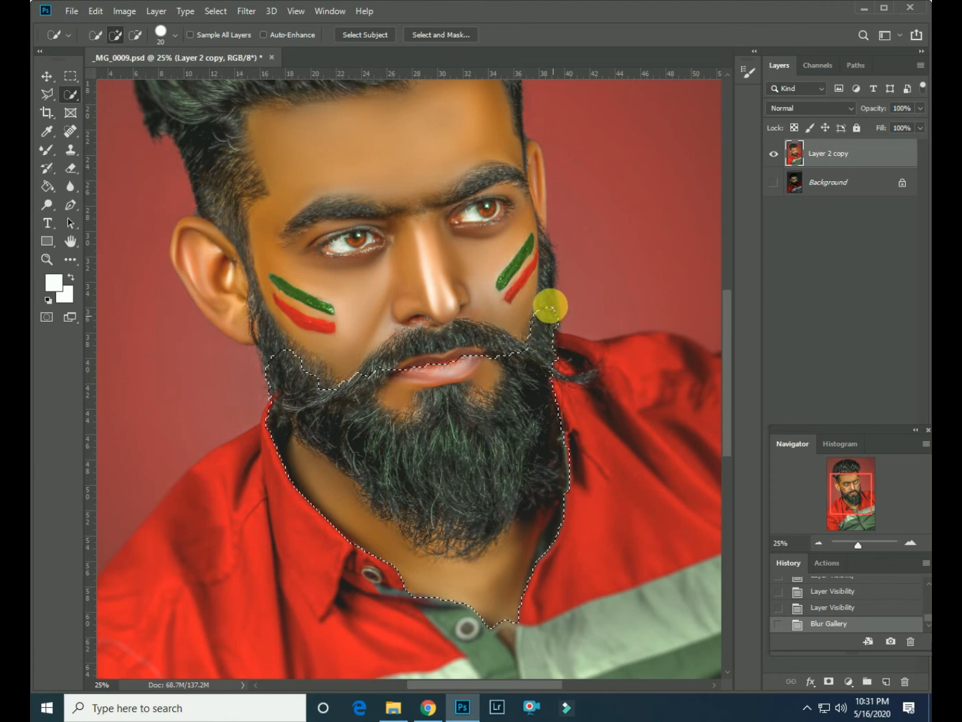
pyautogui.moveTo(537, 223)
pyautogui.mouseDown()
pyautogui.moveTo(464, 324)
pyautogui.moveTo(374, 265)
pyautogui.moveTo(338, 202)
pyautogui.moveTo(287, 297)
pyautogui.moveTo(221, 263)
pyautogui.moveTo(195, 236)
pyautogui.moveTo(222, 311)
pyautogui.moveTo(186, 245)
pyautogui.moveTo(190, 227)
pyautogui.moveTo(174, 261)
pyautogui.moveTo(243, 235)
pyautogui.moveTo(254, 189)
pyautogui.moveTo(235, 200)
pyautogui.moveTo(526, 220)
pyautogui.moveTo(538, 194)
pyautogui.moveTo(533, 171)
pyautogui.moveTo(544, 219)
pyautogui.mouseUp()
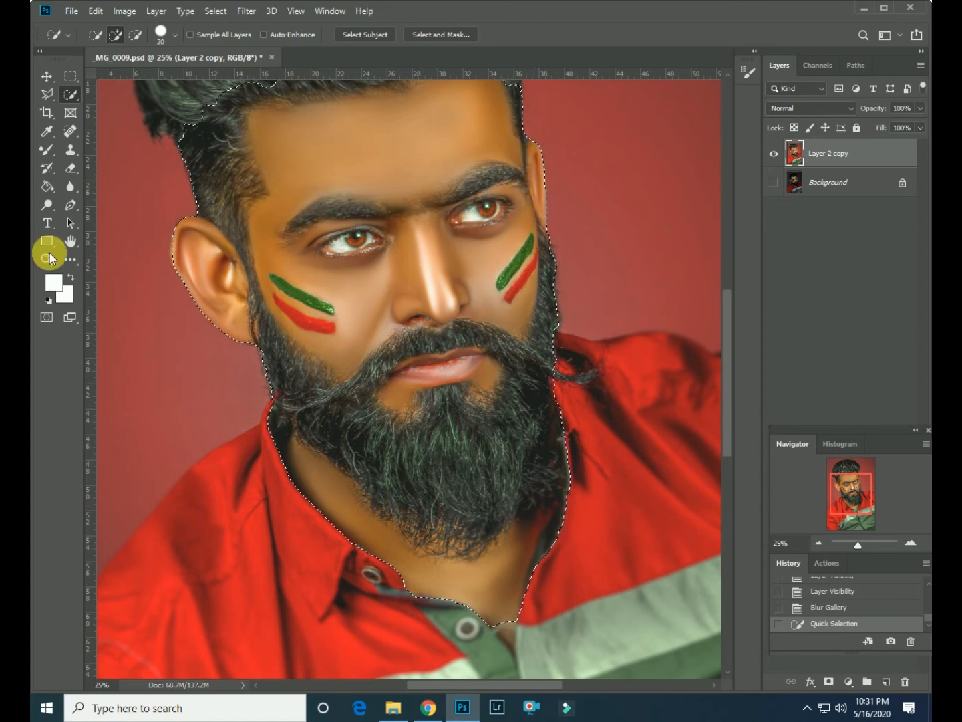
pyautogui.moveTo(262, 413)
pyautogui.mouseDown()
pyautogui.moveTo(309, 492)
pyautogui.moveTo(376, 550)
pyautogui.moveTo(422, 579)
pyautogui.moveTo(475, 593)
pyautogui.moveTo(513, 587)
pyautogui.moveTo(543, 558)
pyautogui.moveTo(559, 529)
pyautogui.moveTo(549, 521)
pyautogui.moveTo(580, 504)
pyautogui.moveTo(567, 431)
pyautogui.mouseUp()
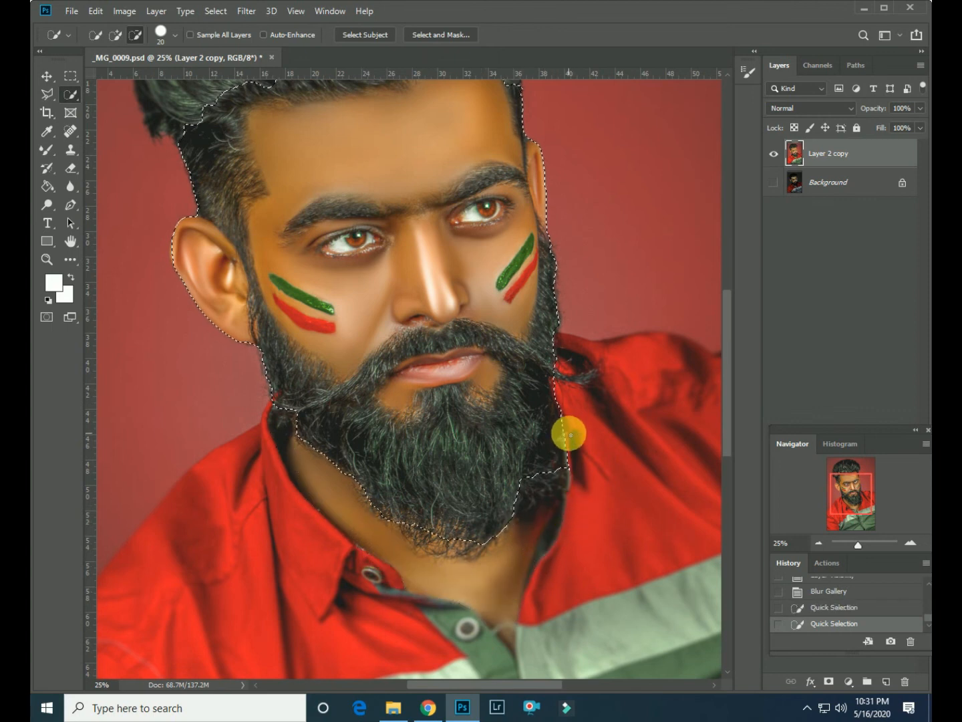
pyautogui.moveTo(524, 492)
pyautogui.mouseDown()
pyautogui.moveTo(524, 502)
pyautogui.moveTo(575, 531)
pyautogui.moveTo(539, 522)
pyautogui.mouseUp()
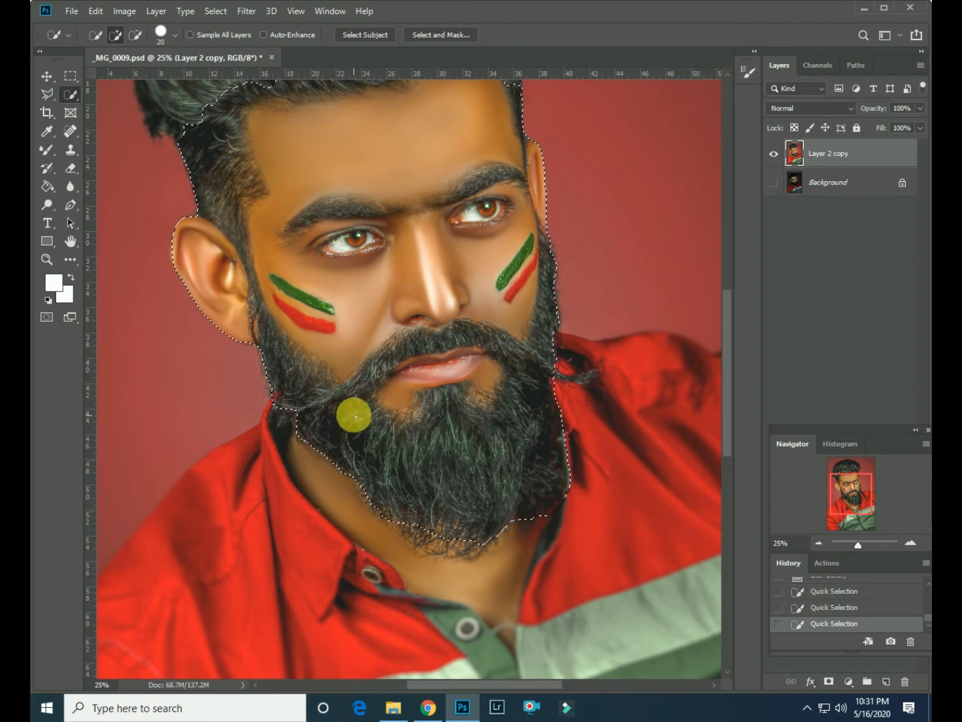
# Feather the face selection by 4 pixels and copy it to a new layer.
pyautogui.rightClick(350, 381)
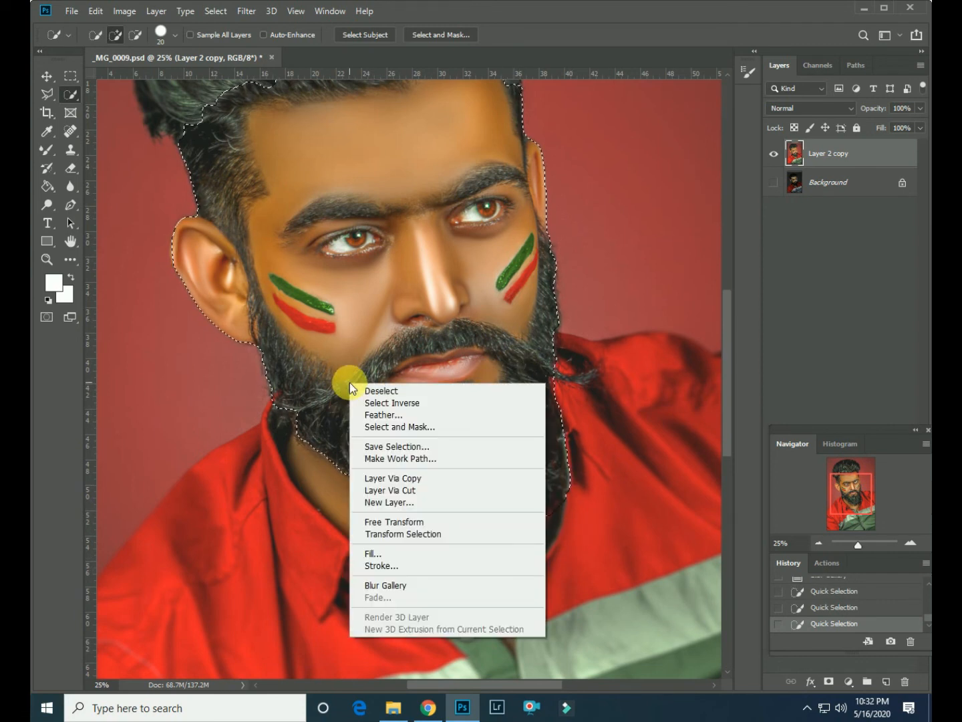
pyautogui.click(367, 413)
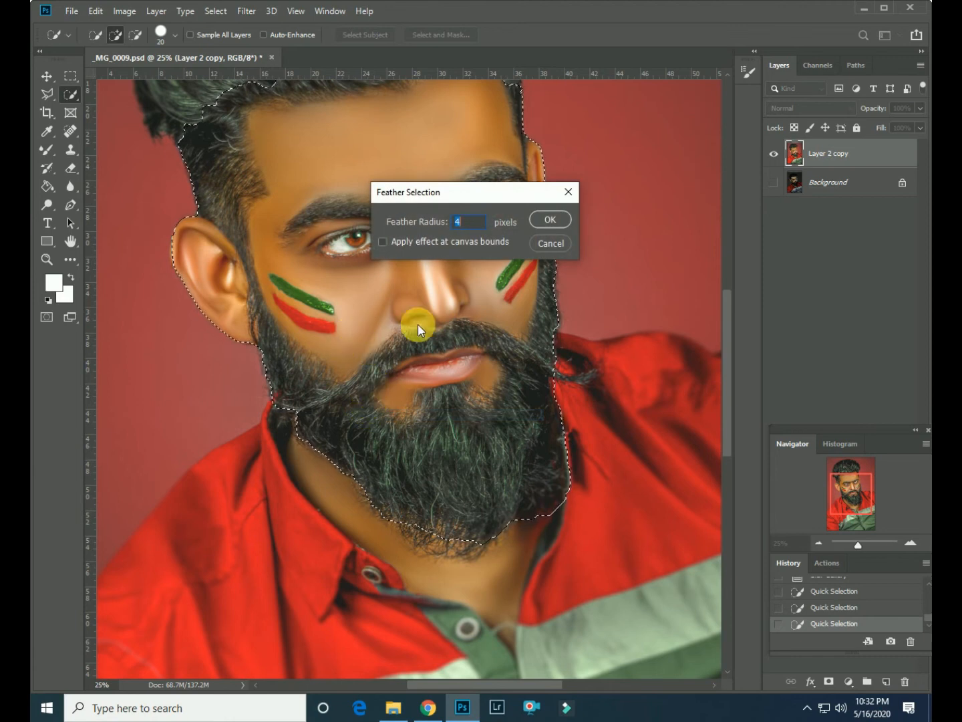
pyautogui.click(549, 220)
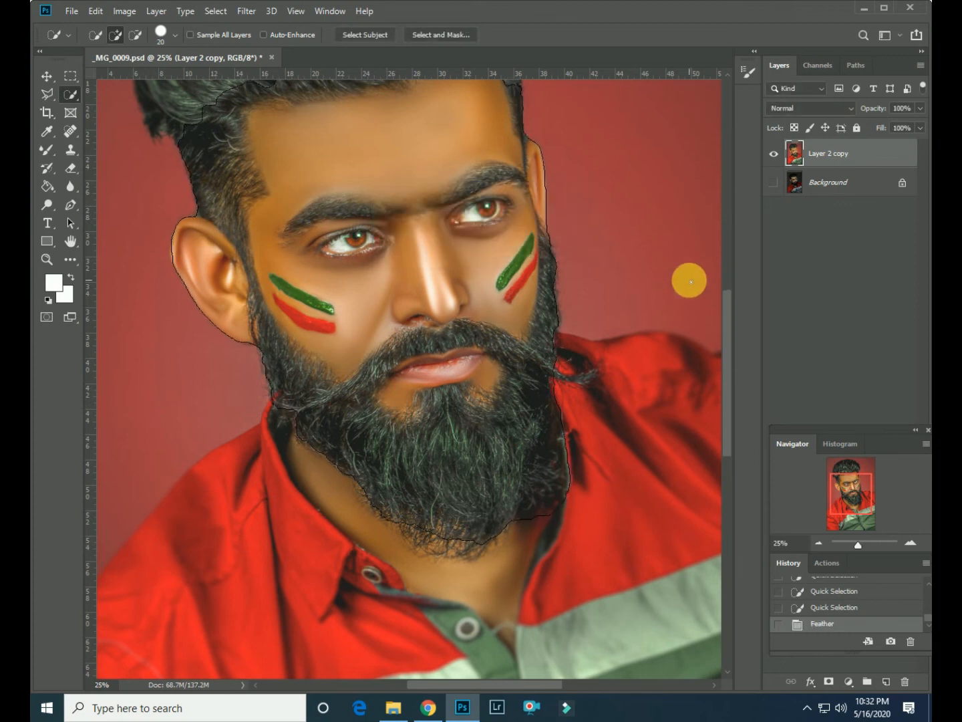
pyautogui.hotkey('ctrl', 'j')
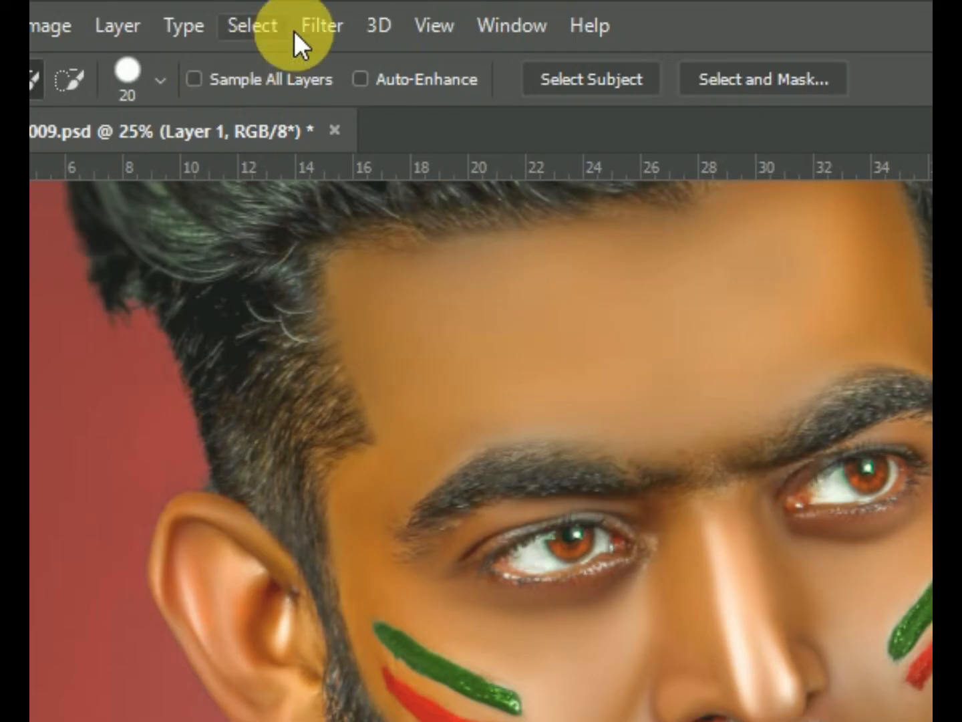
# Open the face layer in Liquify and push the beard's lower-left edge outward with the Forward Warp tool at size 300.
pyautogui.click(244, 12)
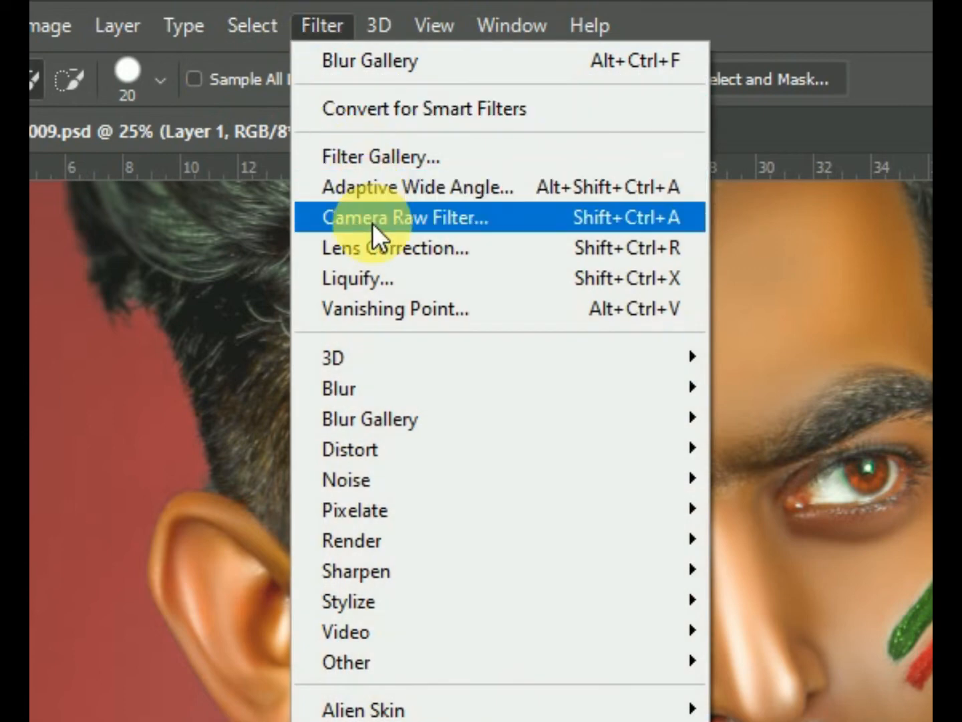
pyautogui.click(375, 280)
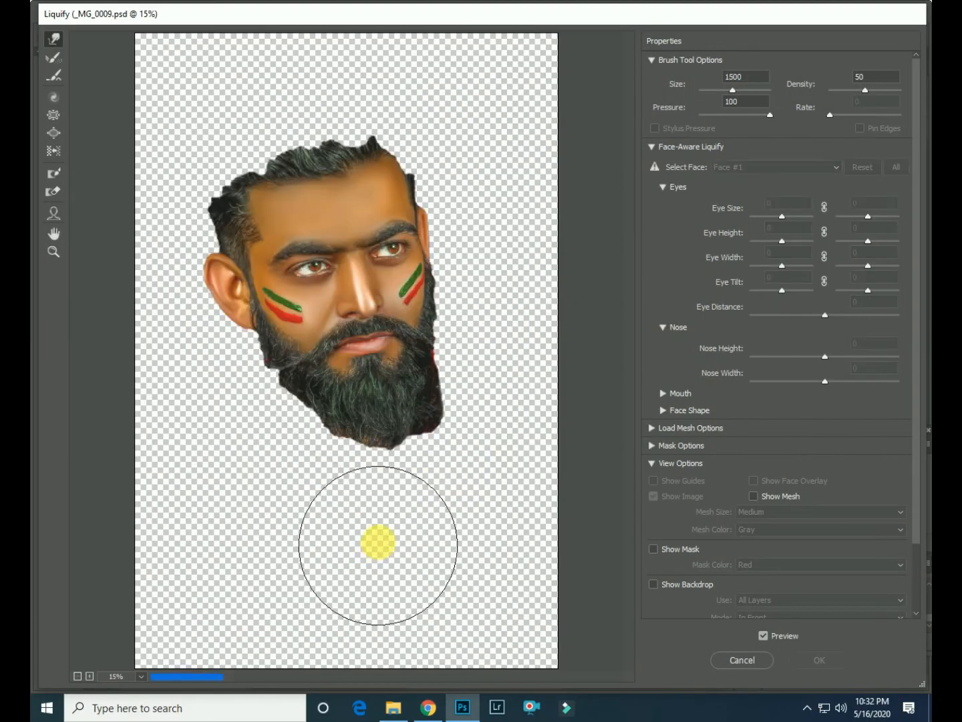
pyautogui.hotkey('ctrl', '+')
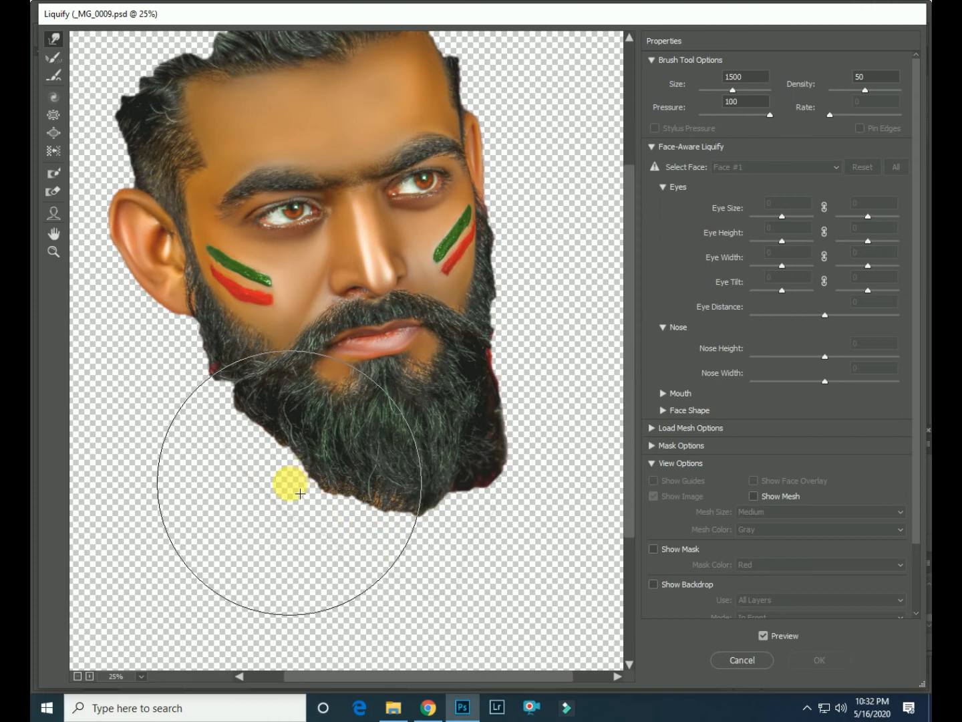
pyautogui.press('[')
pyautogui.press('[')
pyautogui.press('[')
pyautogui.press('[')
pyautogui.press('[')
pyautogui.press('[')
pyautogui.press('[')
pyautogui.press('[')
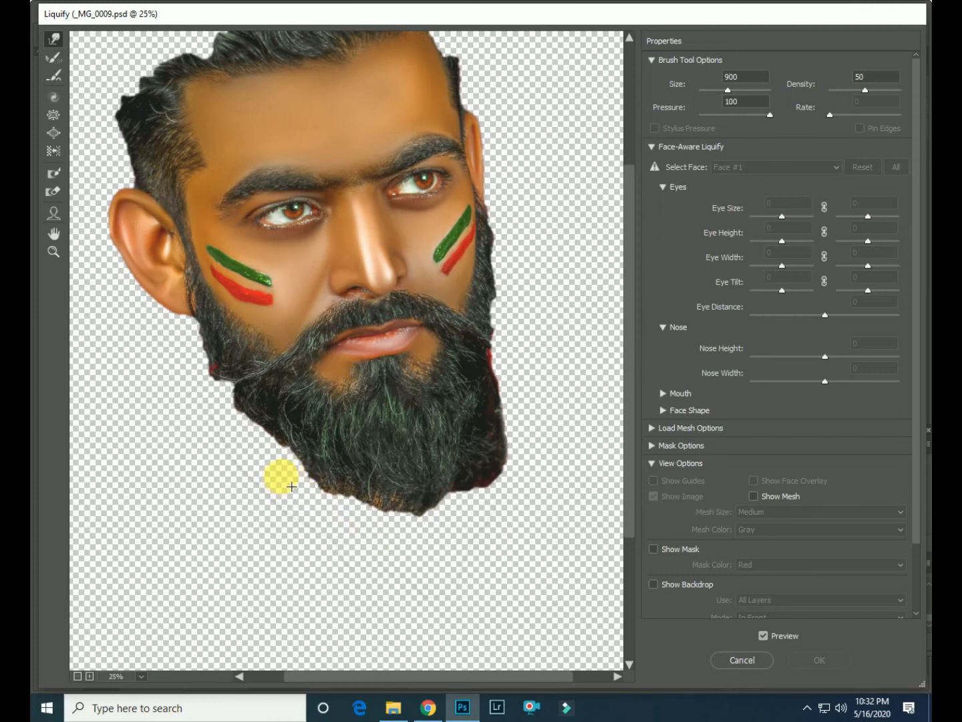
pyautogui.press('[')
pyautogui.press('[')
pyautogui.press('[')
pyautogui.press('[')
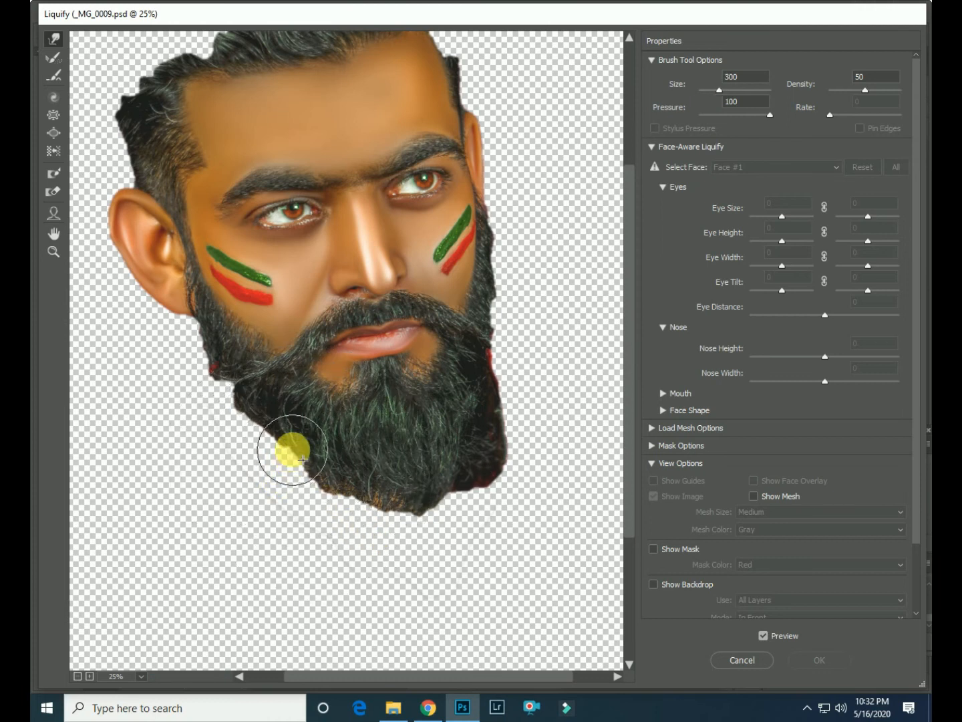
pyautogui.moveTo(301, 462); pyautogui.dragTo(316, 481)
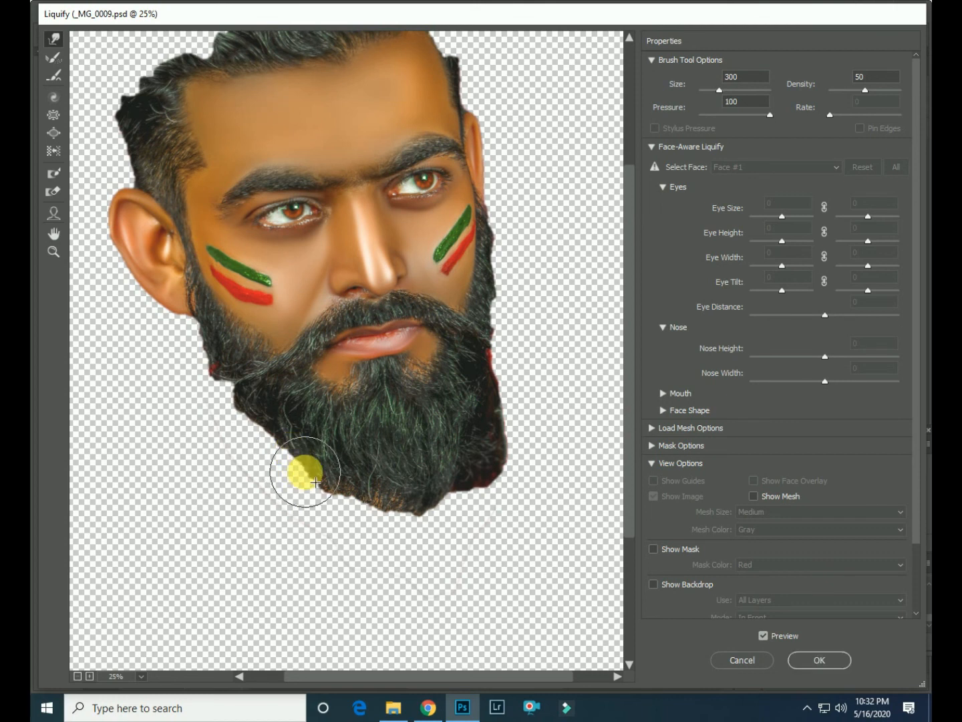
# Push the beard's lower-left and bottom edges outward with the Forward Warp tool at size 600.
pyautogui.press(']')
pyautogui.press(']')
pyautogui.press(']')
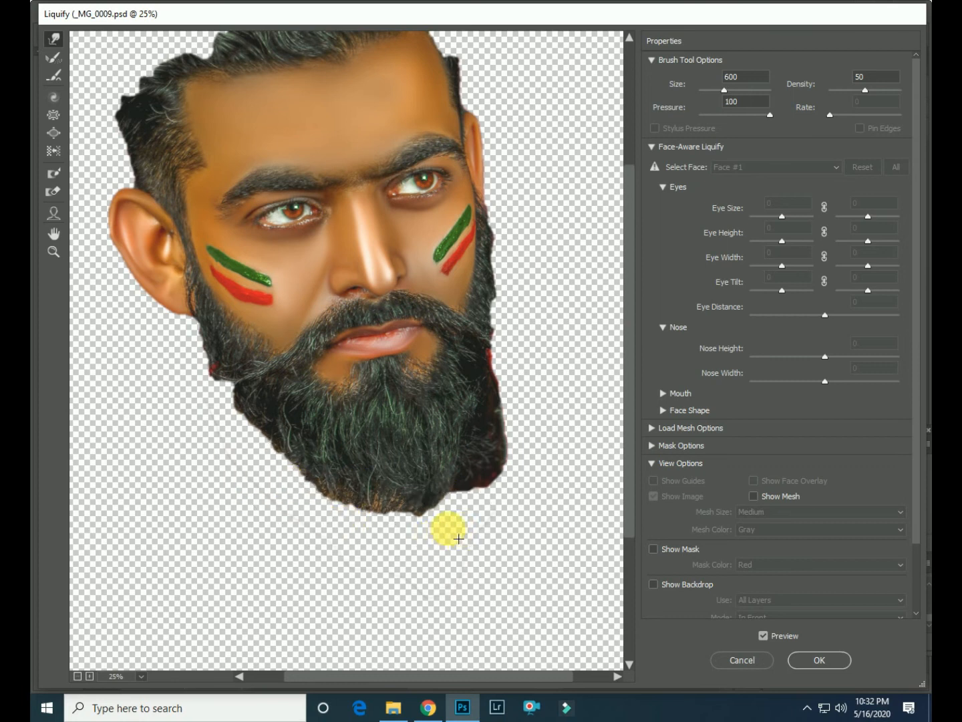
pyautogui.press('[')
pyautogui.press('[')
pyautogui.press('[')
pyautogui.press('[')
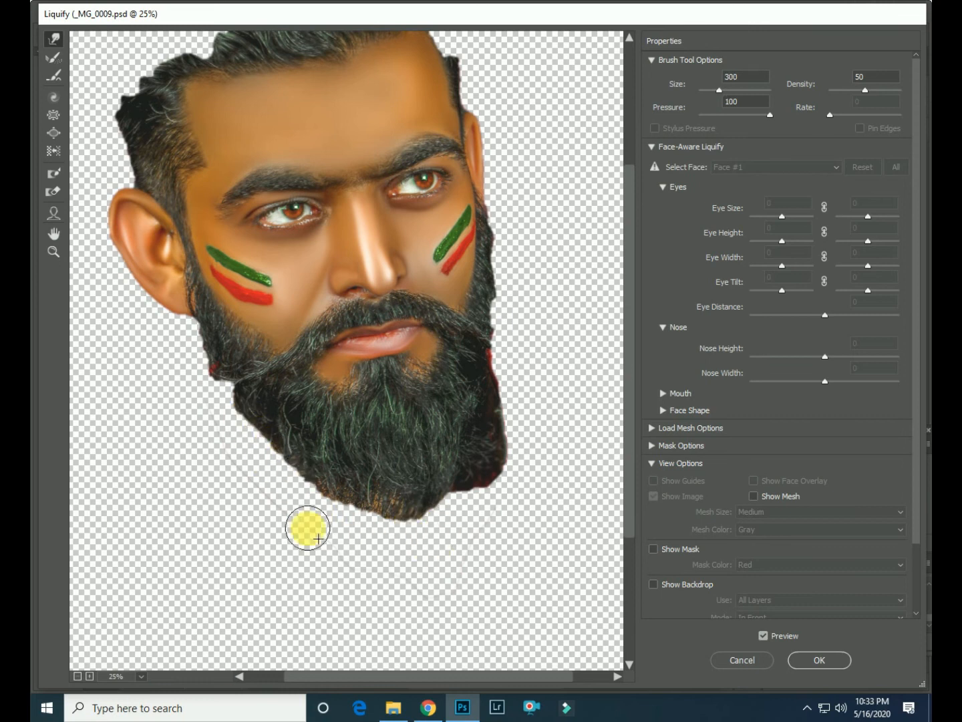
# Refine the beard's bottom edge with the Forward Warp tool at size 500 and apply the Liquify changes.
pyautogui.press(']')
pyautogui.press(']')
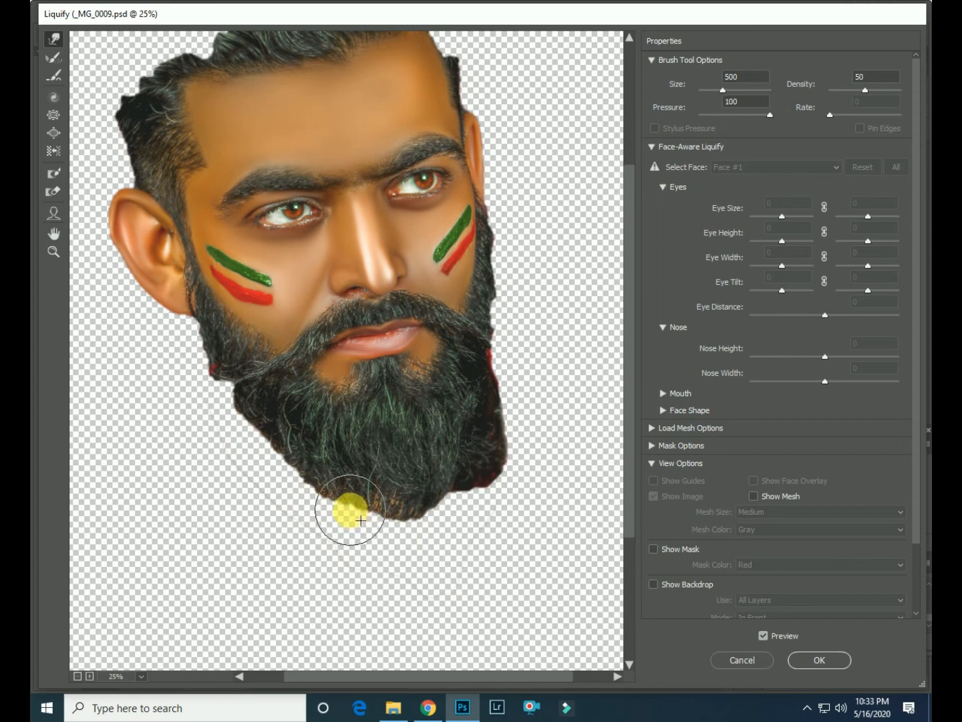
pyautogui.moveTo(349, 511); pyautogui.dragTo(358, 518)
pyautogui.press('[')
pyautogui.press('[')
pyautogui.press('[')
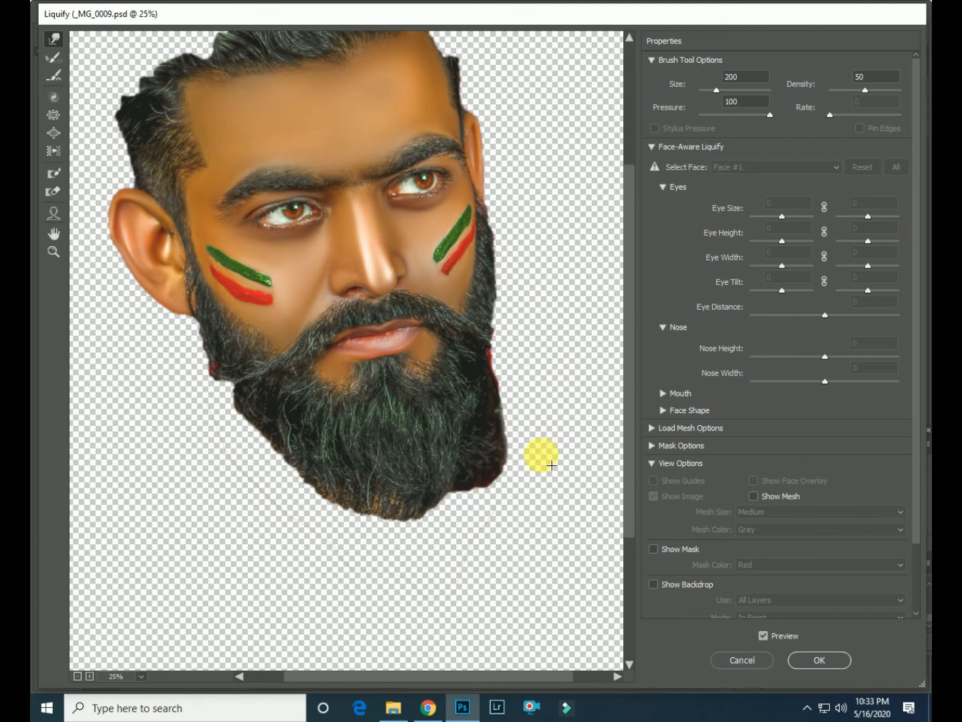
pyautogui.click(819, 659)
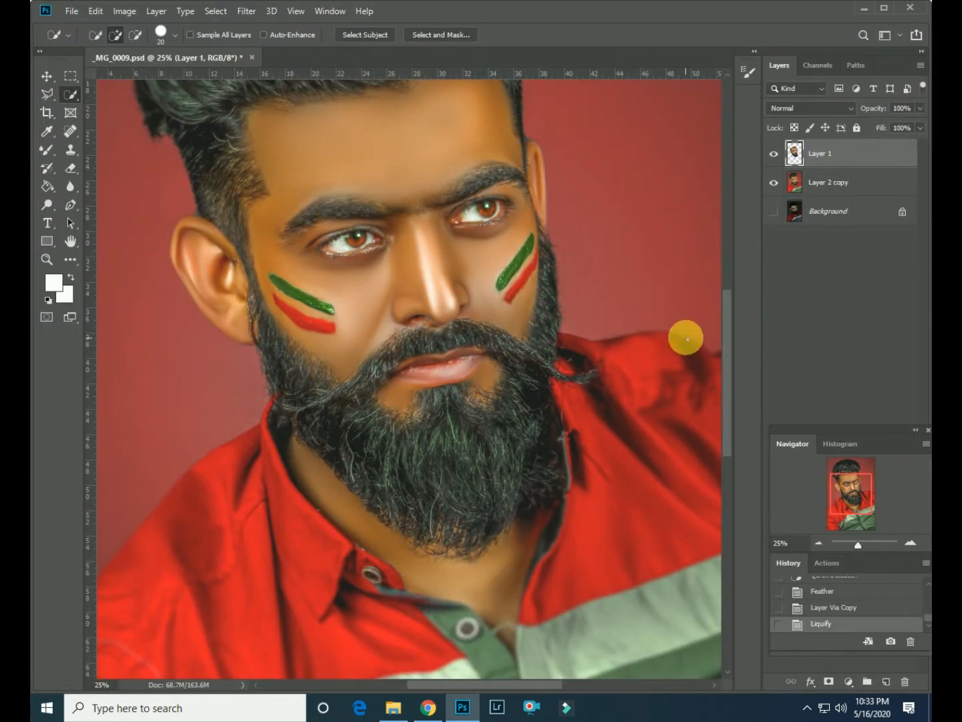
# Compare the portrait with and without the liquified face layer and merge the visible layers.
pyautogui.hotkey('ctrl', '-')
pyautogui.hotkey('ctrl', '-')
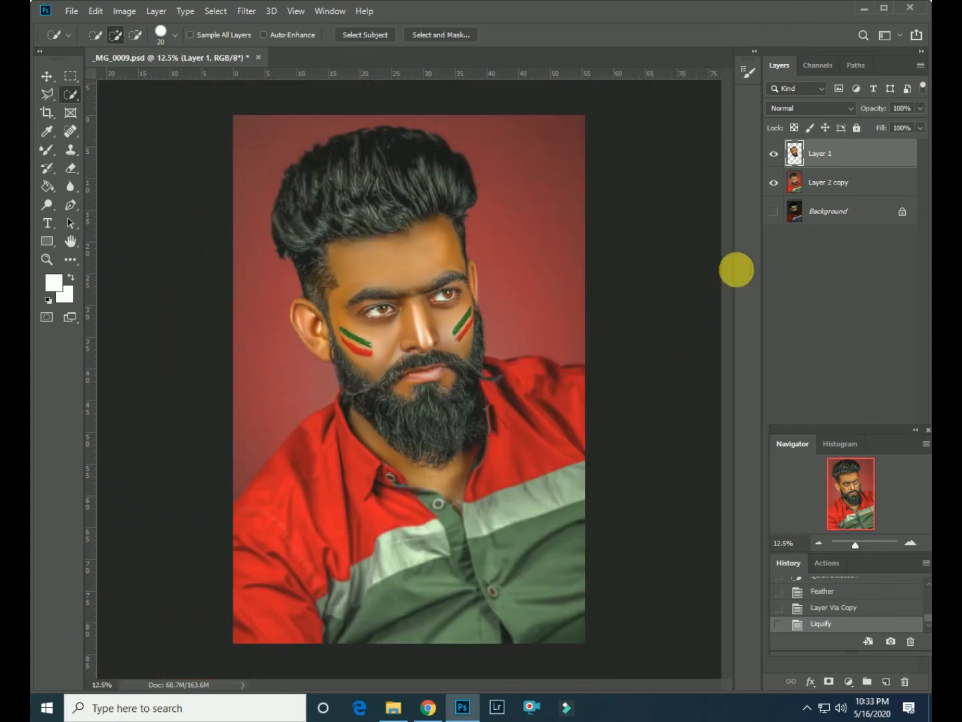
pyautogui.click(775, 155)
pyautogui.click(774, 155)
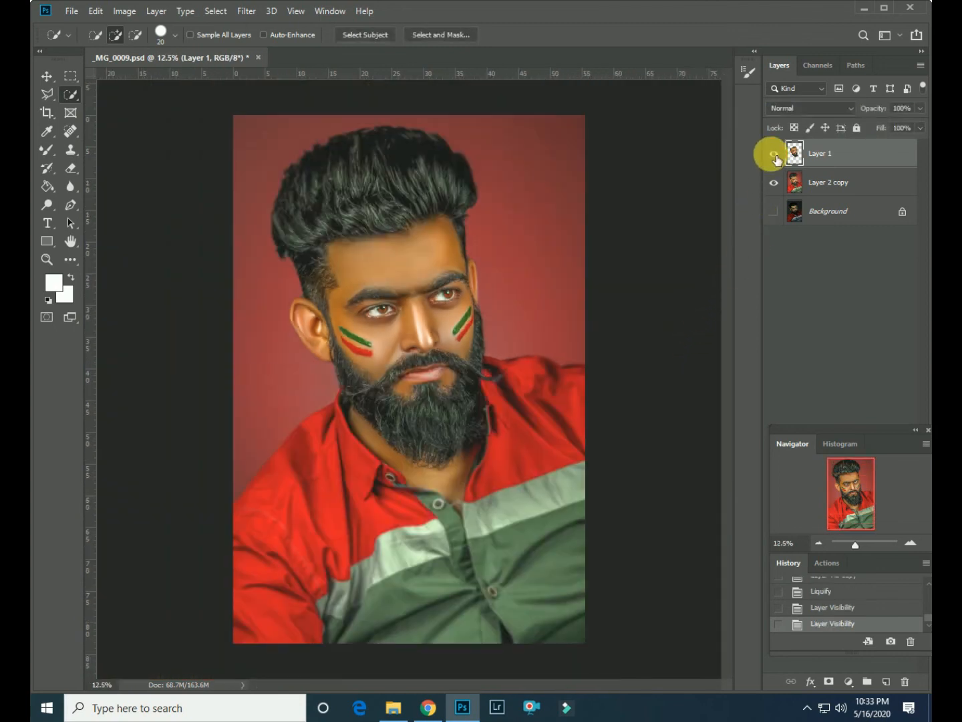
pyautogui.click(775, 156)
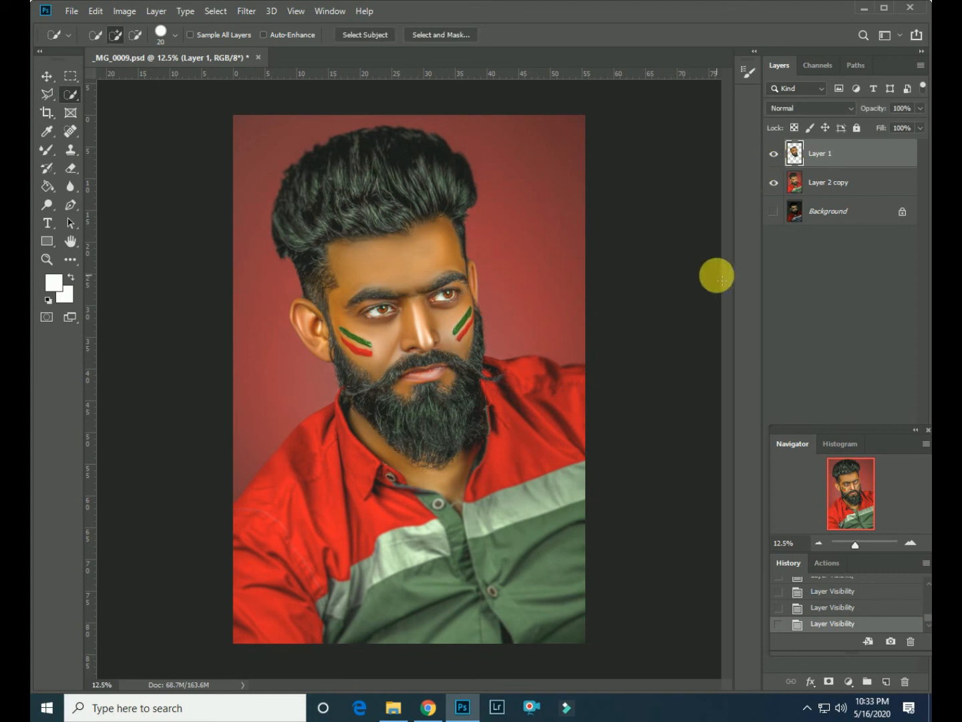
pyautogui.rightClick(829, 150)
pyautogui.click(666, 525)
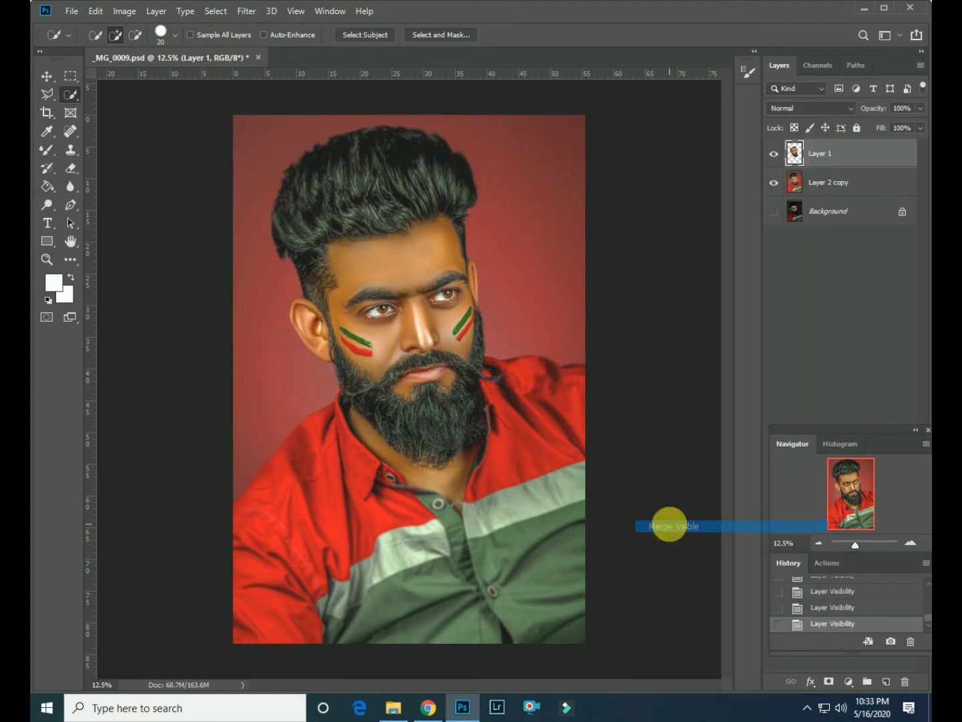
pyautogui.click(776, 155)
pyautogui.click(777, 155)
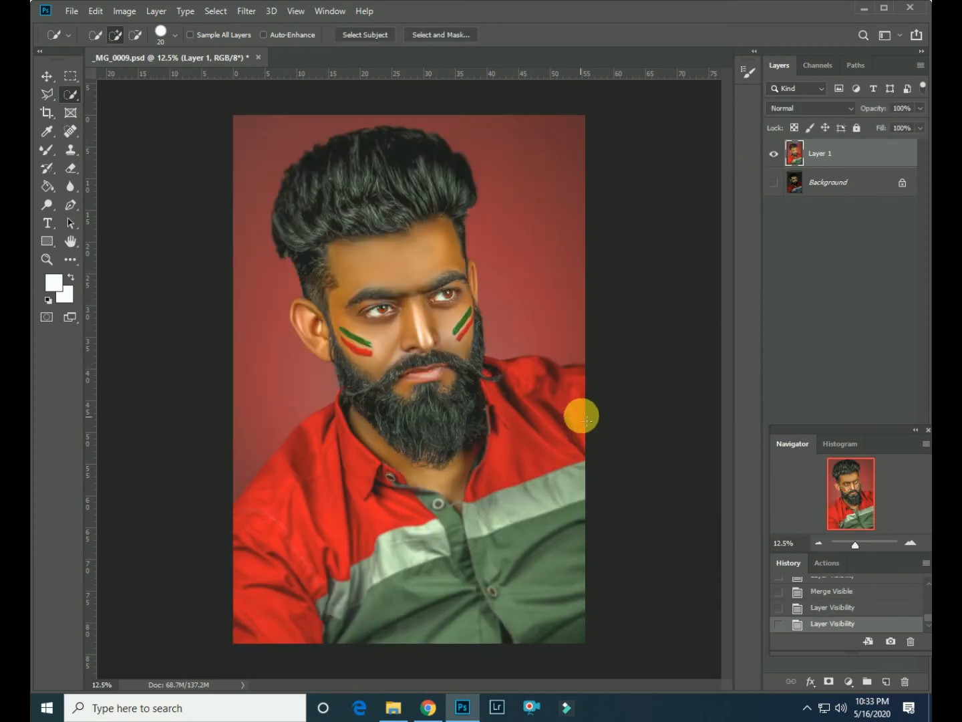
# Switch to File Explorer and place the MY LENZZ image from the eyes folder into the portrait document.
pyautogui.click(863, 8)
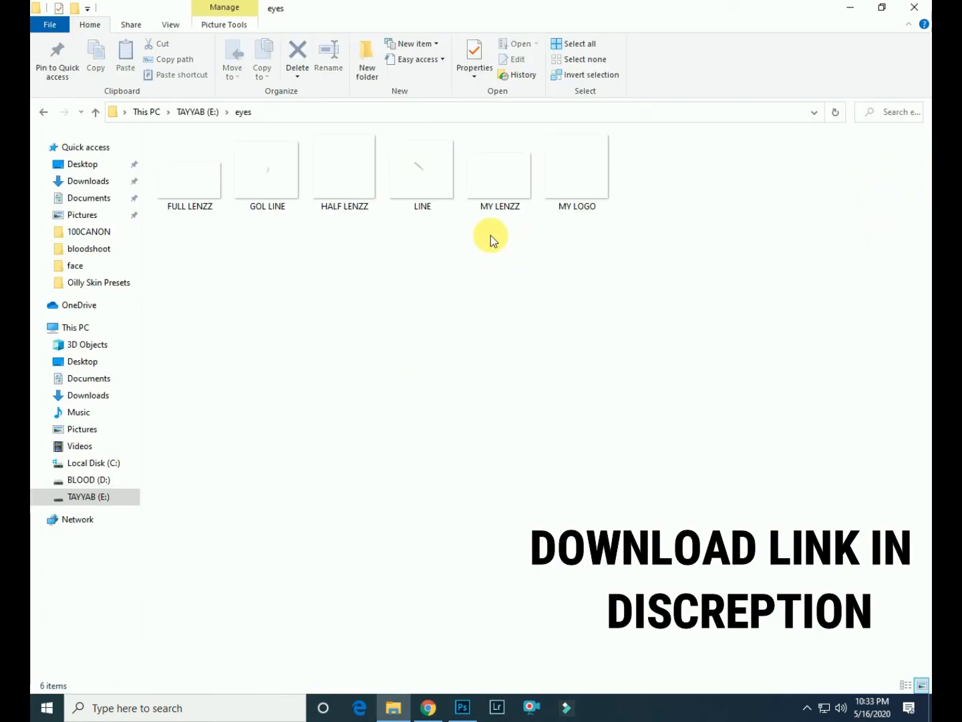
pyautogui.moveTo(494, 193); pyautogui.dragTo(405, 471)
pyautogui.moveTo(383, 304); pyautogui.dragTo(384, 303)
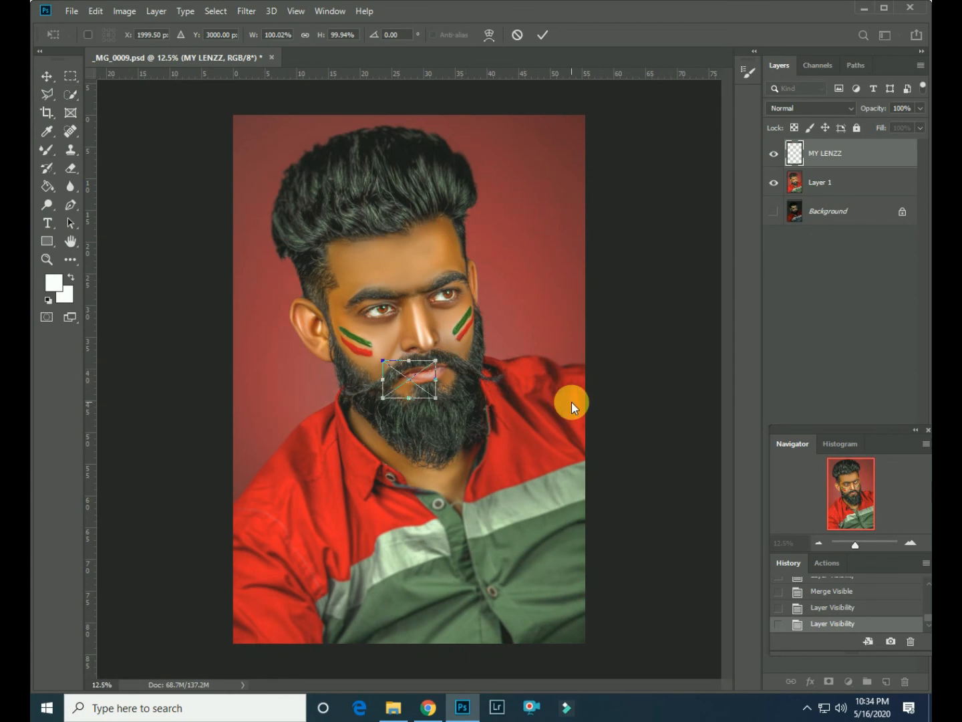
# Scale the placed MY LENZZ image to about 331% and move its light ring over the iris beside the large ear.
pyautogui.hotkey('ctrl', '+')
pyautogui.hotkey('ctrl', '+')
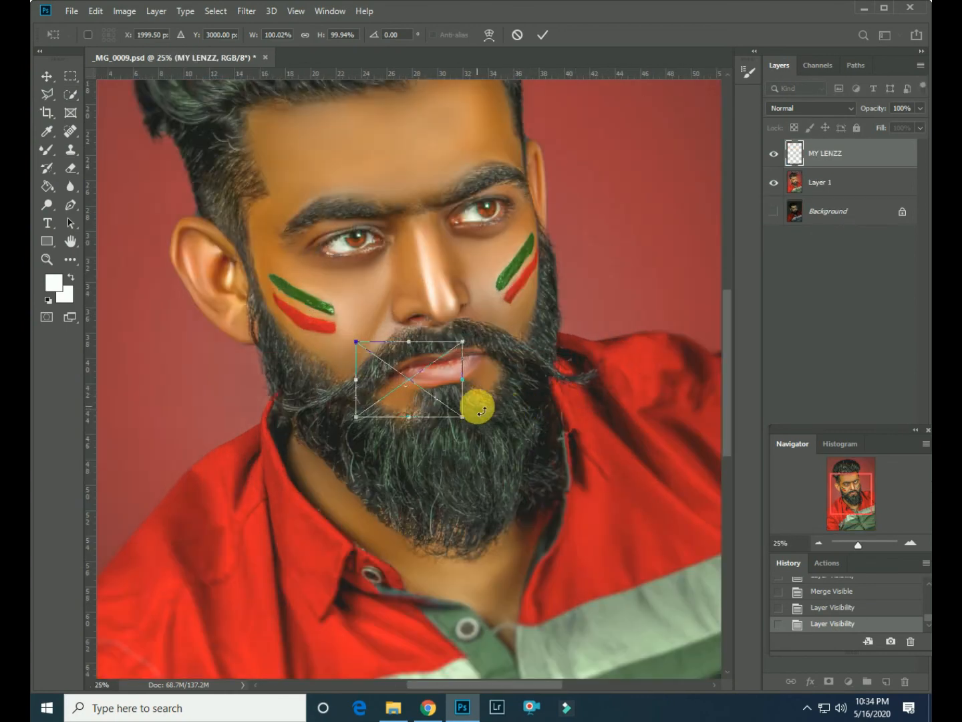
pyautogui.hotkey('ctrl', '+')
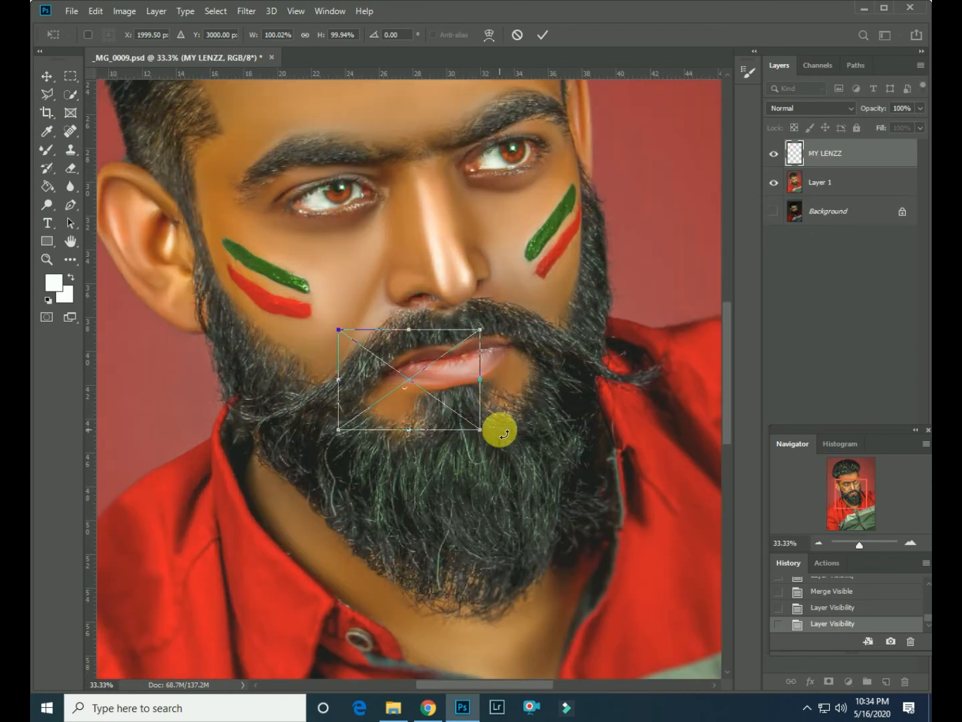
pyautogui.moveTo(409, 430); pyautogui.dragTo(410, 460)
pyautogui.moveTo(514, 400); pyautogui.dragTo(527, 400)
pyautogui.moveTo(527, 461); pyautogui.dragTo(572, 496)
pyautogui.moveTo(448, 385); pyautogui.dragTo(341, 159)
pyautogui.moveTo(467, 271); pyautogui.dragTo(648, 401)
pyautogui.moveTo(496, 340); pyautogui.dragTo(432, 274)
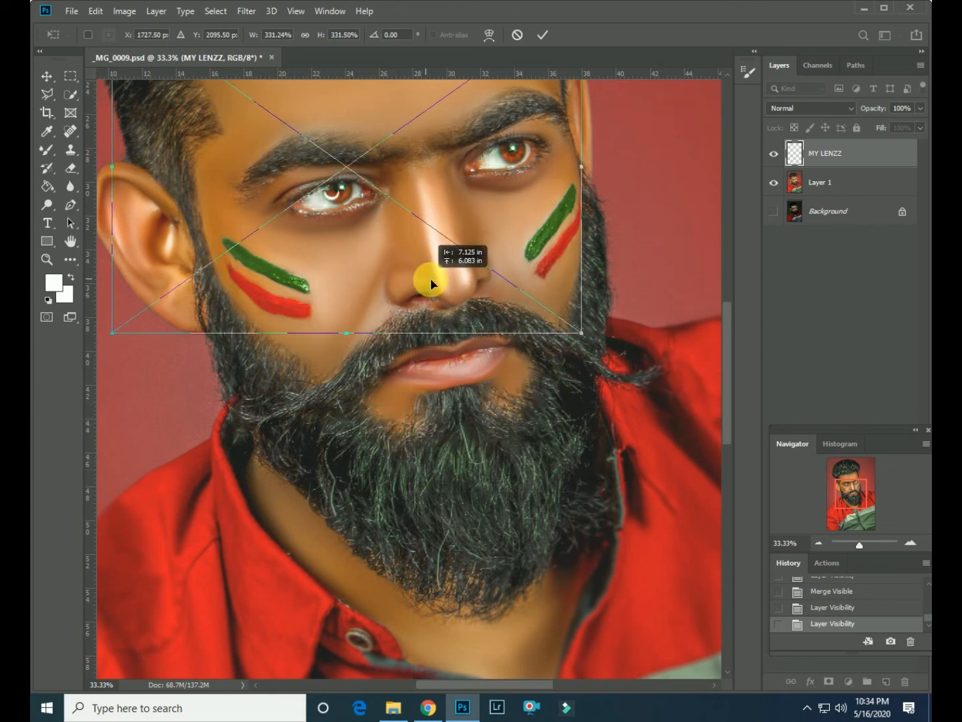
# Enlarge the lens image further, align its ring with the iris and commit the placement.
pyautogui.moveTo(608, 278); pyautogui.dragTo(611, 244)
pyautogui.moveTo(487, 280); pyautogui.dragTo(484, 275)
pyautogui.moveTo(607, 304); pyautogui.dragTo(741, 395)
pyautogui.moveTo(536, 344); pyautogui.dragTo(455, 289)
pyautogui.click(543, 35)
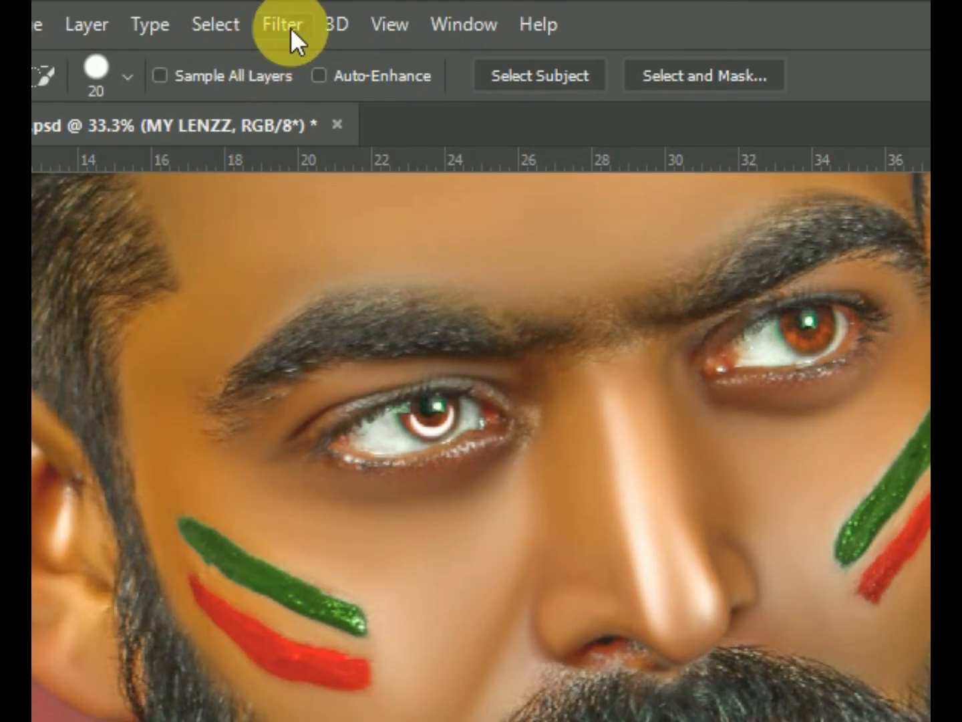
# Soften the MY LENZZ layer with a Gaussian Blur of 3.7 pixels radius.
pyautogui.click(251, 12)
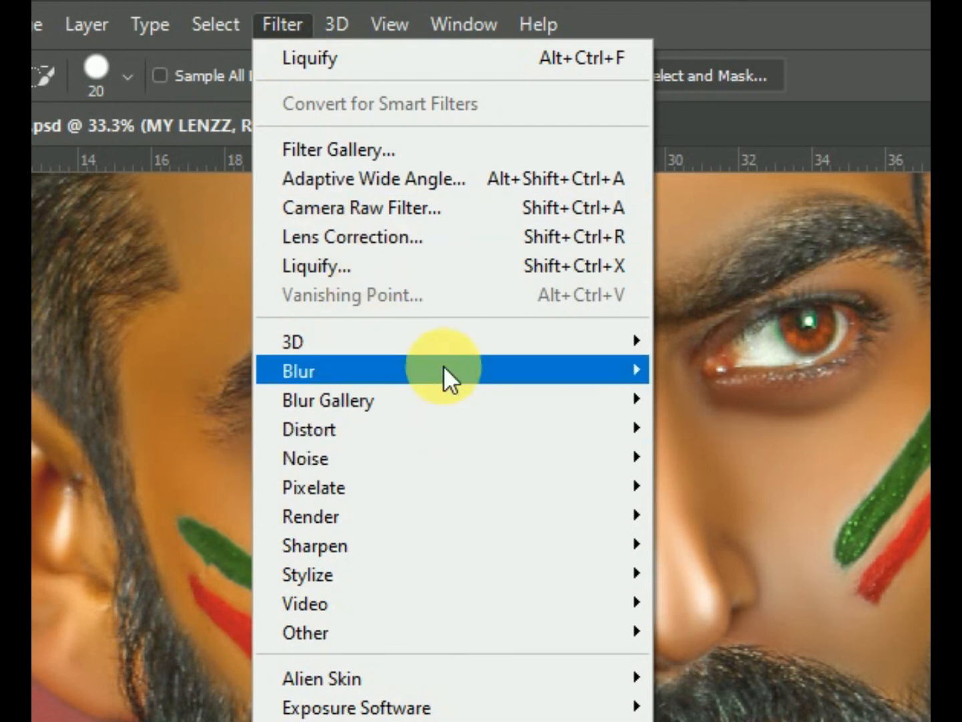
pyautogui.moveTo(443, 369)
pyautogui.click(731, 488)
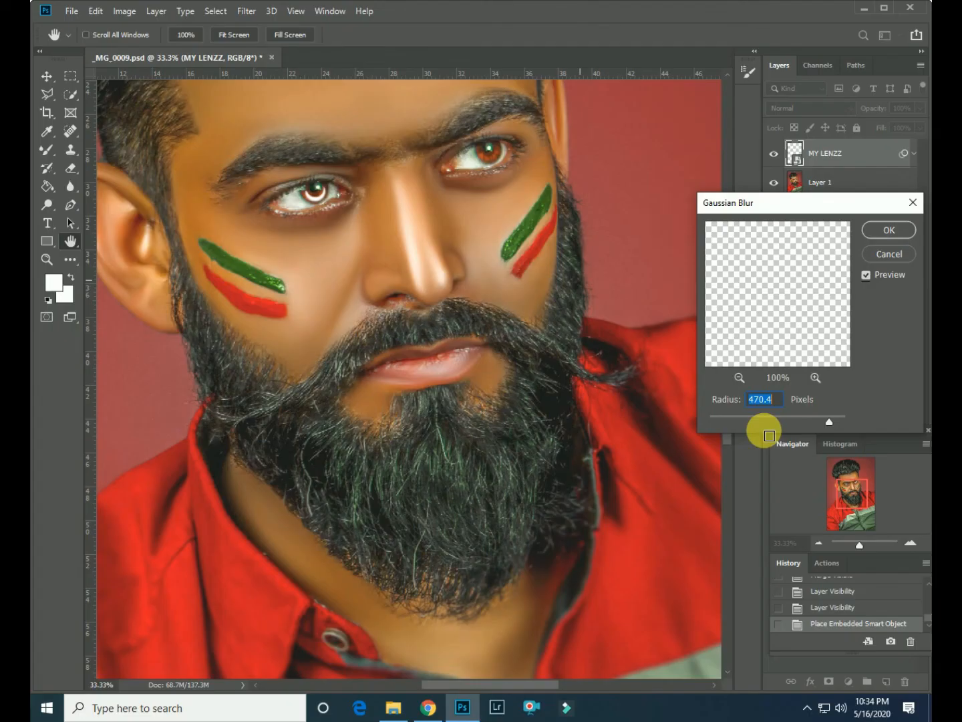
pyautogui.moveTo(779, 431); pyautogui.dragTo(721, 413)
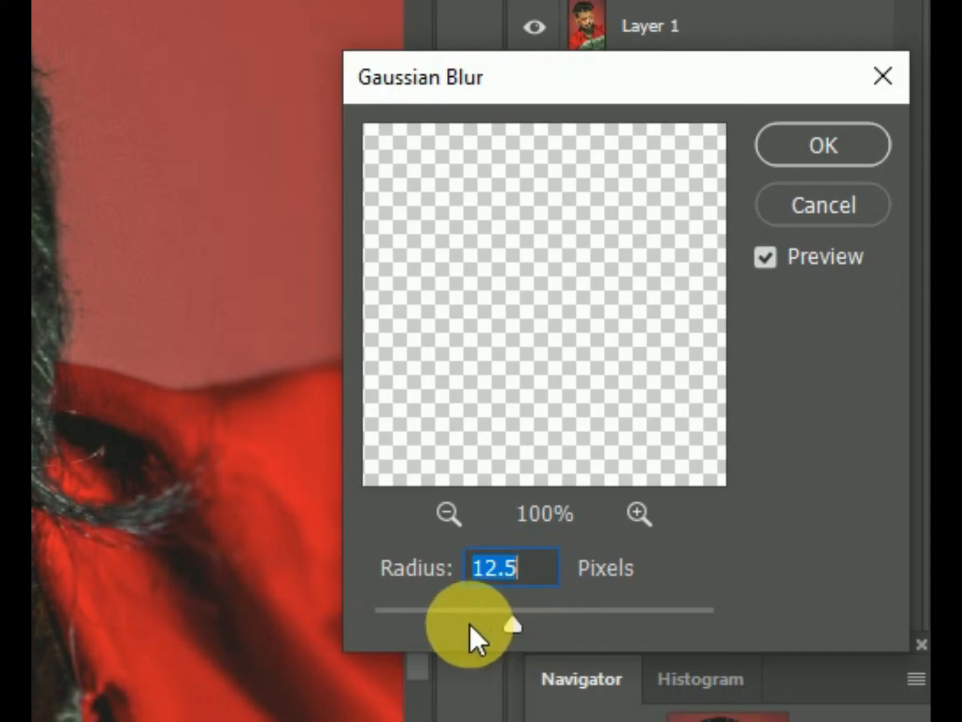
pyautogui.moveTo(403, 604); pyautogui.dragTo(441, 614)
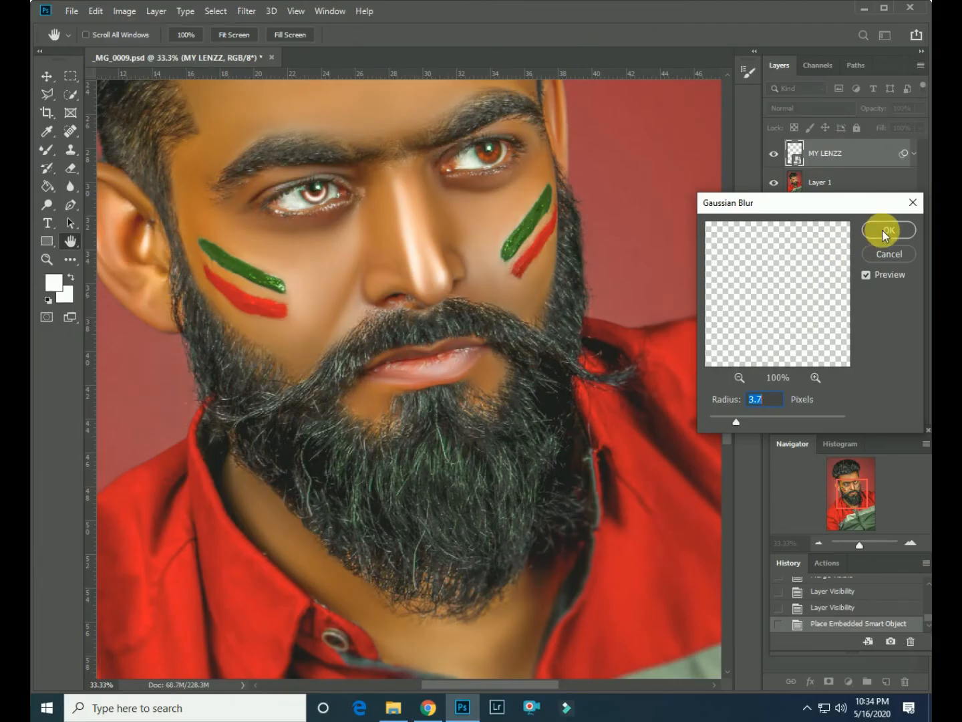
pyautogui.click(824, 145)
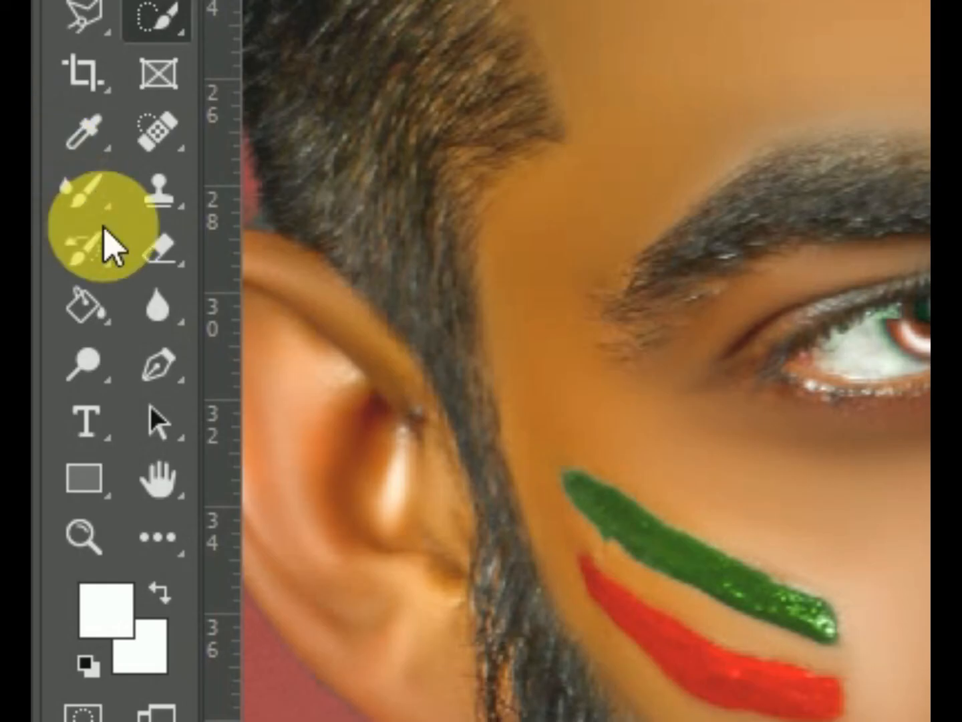
# Rasterize and duplicate the MY LENZZ layer, positioning the copy over the iris of the other eye.
pyautogui.click(155, 253)
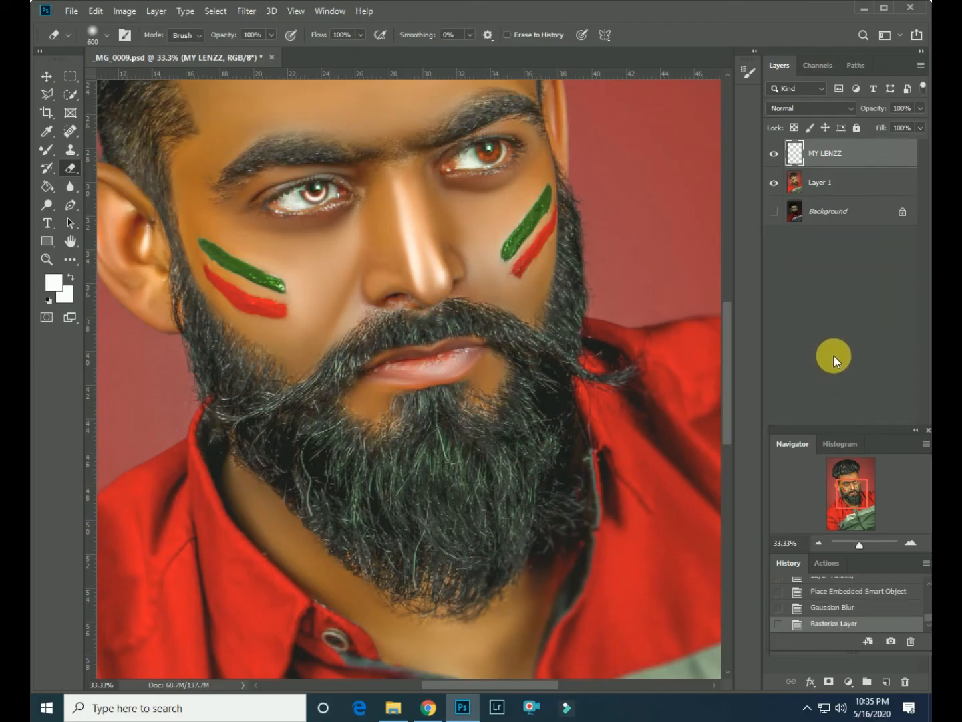
pyautogui.hotkey('ctrl', 'j')
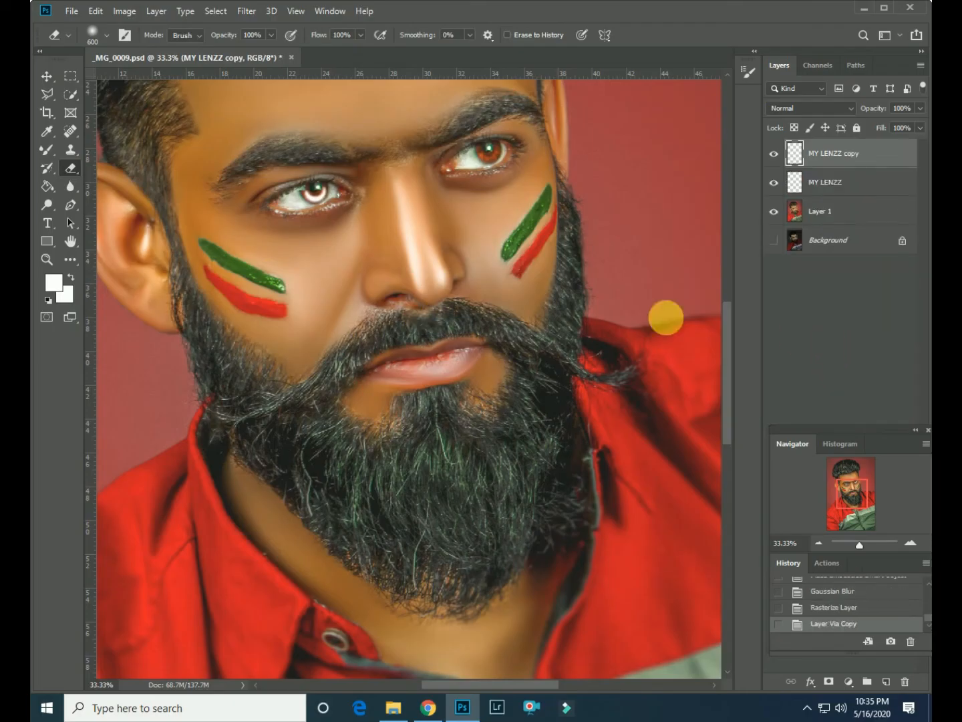
pyautogui.moveTo(320, 199); pyautogui.dragTo(395, 208)
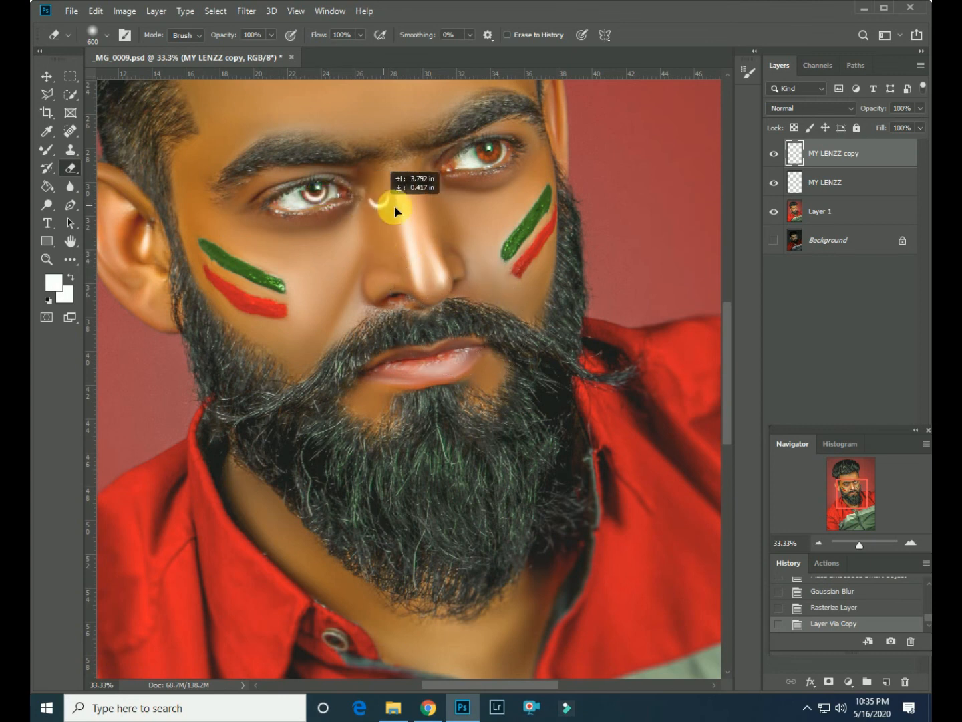
pyautogui.moveTo(500, 184); pyautogui.dragTo(493, 155)
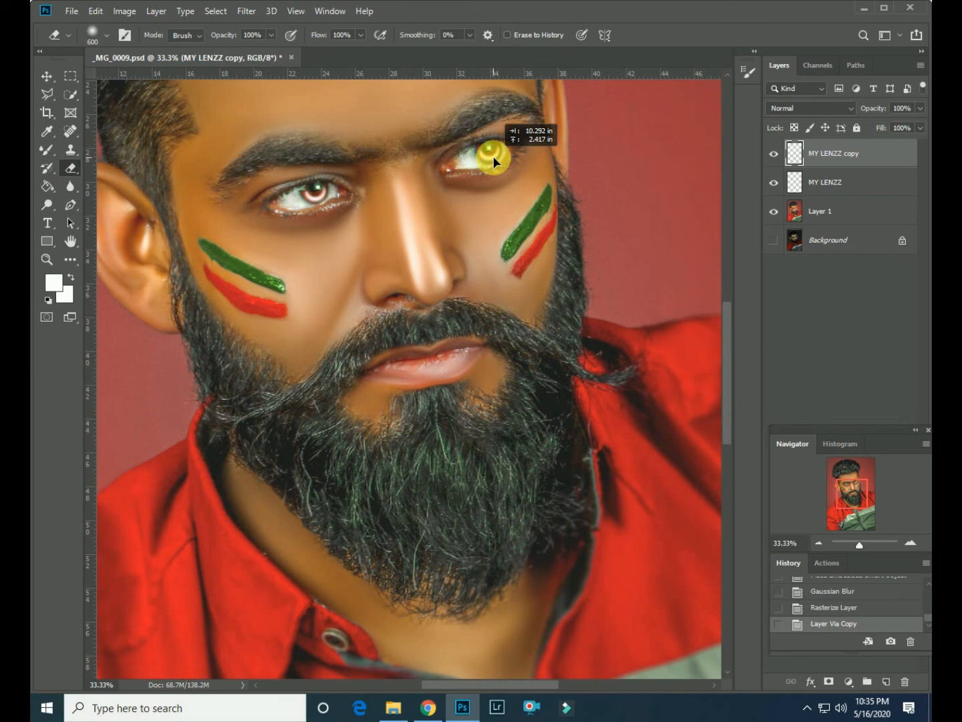
pyautogui.moveTo(493, 155); pyautogui.dragTo(493, 156)
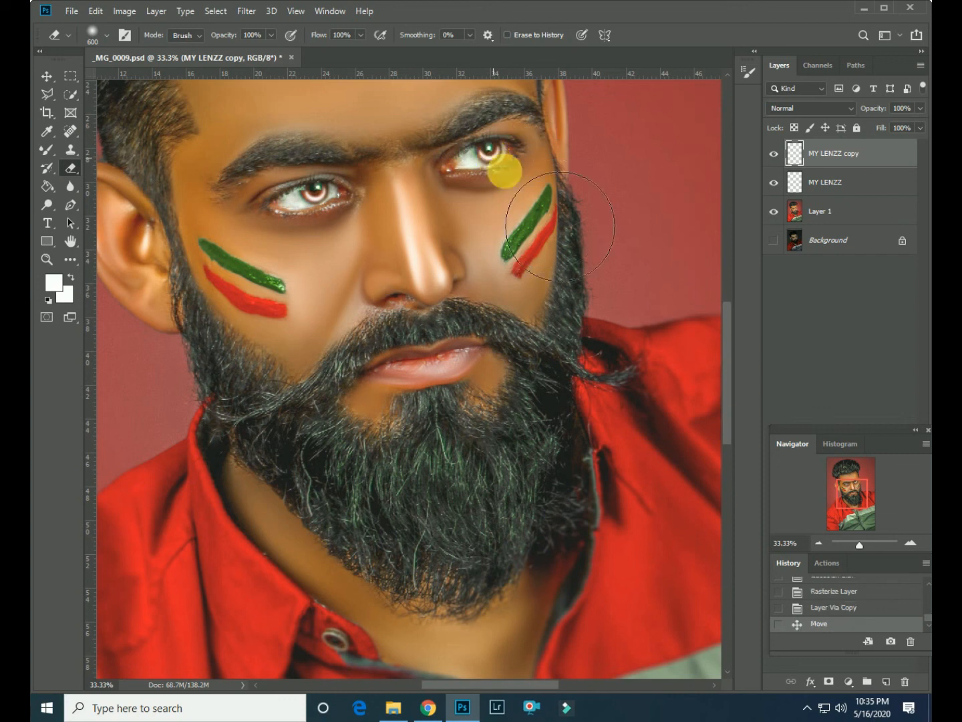
# Merge the MY LENZZ copy down into the MY LENZZ layer.
pyautogui.hotkey('ctrl', '-')
pyautogui.hotkey('ctrl', '-')
pyautogui.hotkey('ctrl', '-')
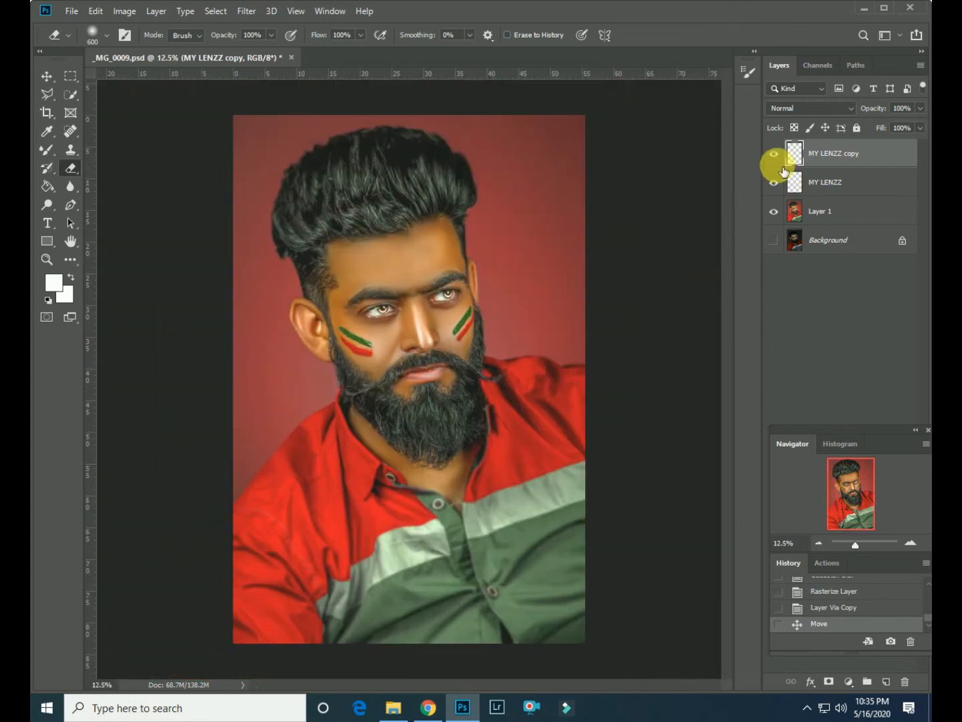
pyautogui.rightClick(845, 156)
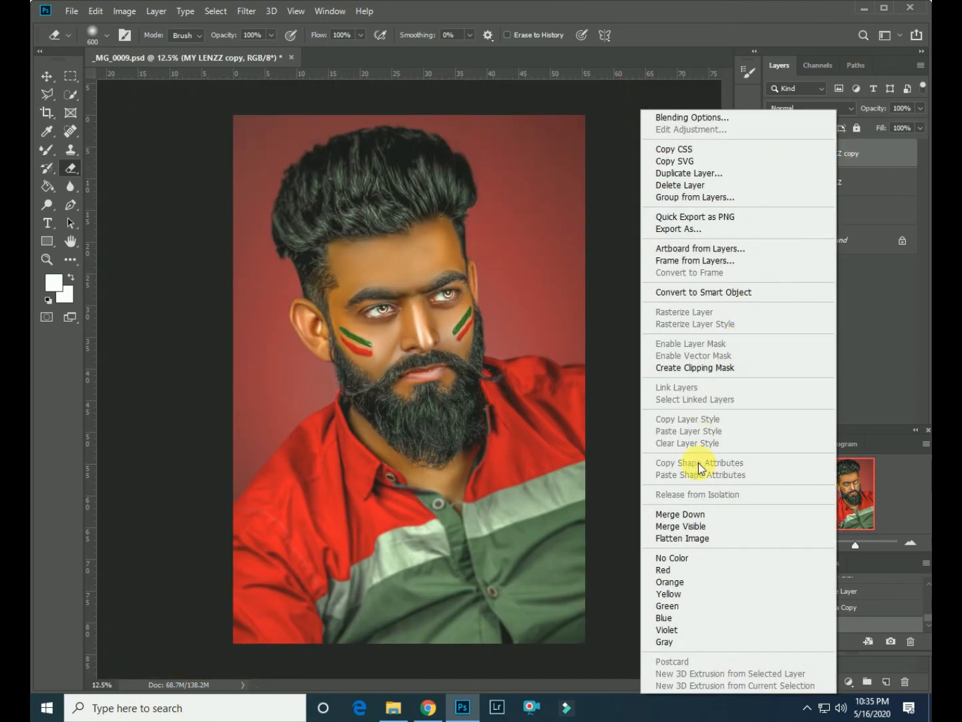
pyautogui.click(692, 515)
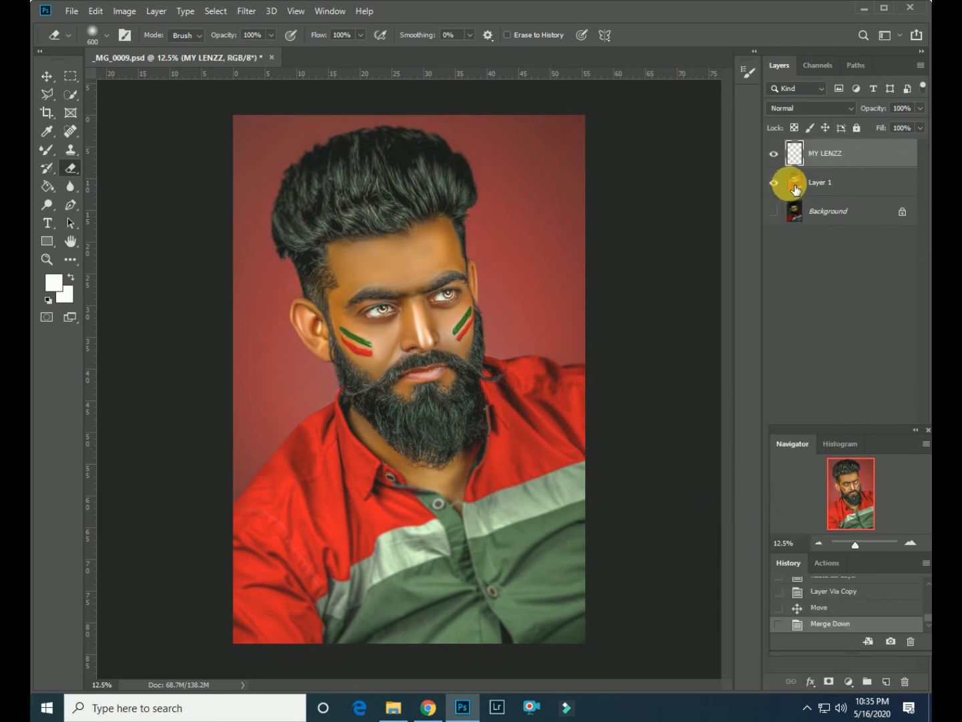
# Reduce the MY LENZZ layer's fill to 65%, comparing the eyes with the layer hidden and shown.
pyautogui.click(775, 154)
pyautogui.click(775, 155)
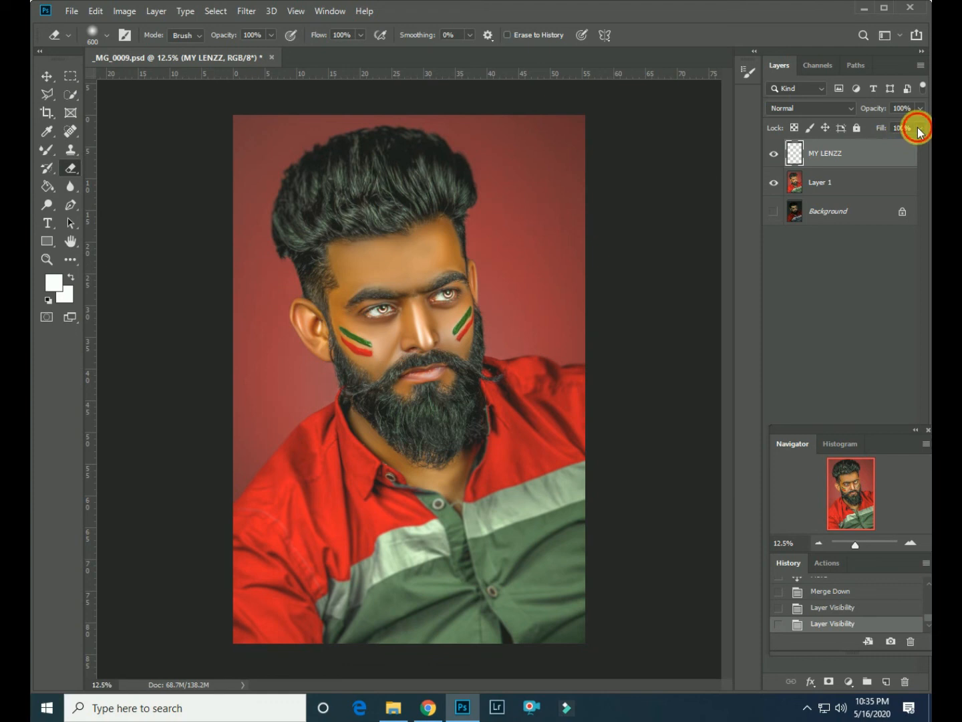
pyautogui.moveTo(916, 145); pyautogui.dragTo(903, 145)
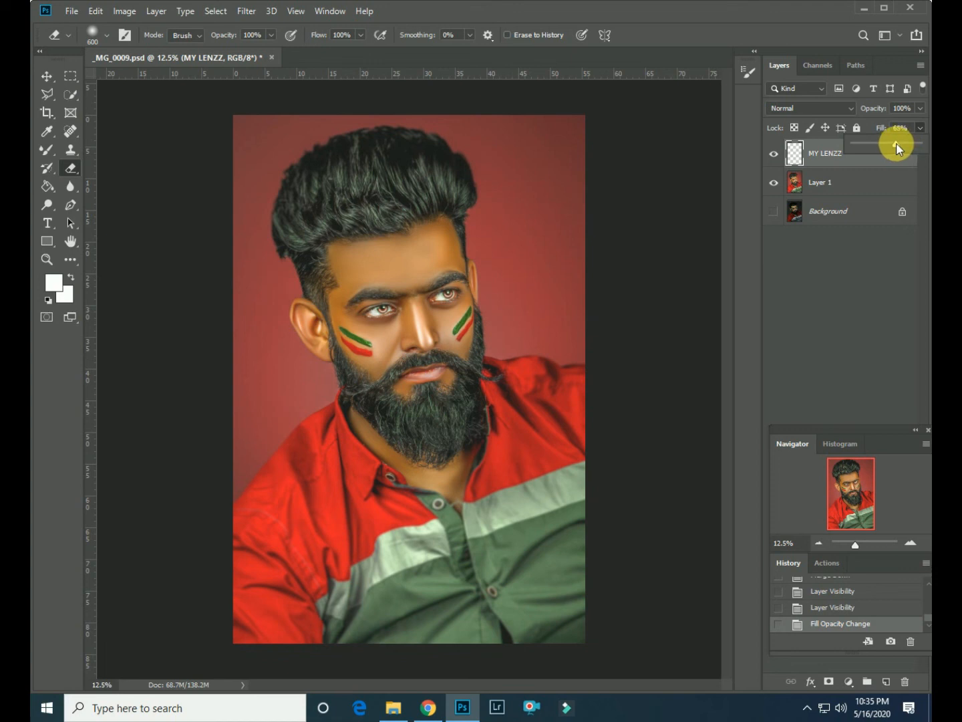
pyautogui.click(773, 154)
pyautogui.click(773, 153)
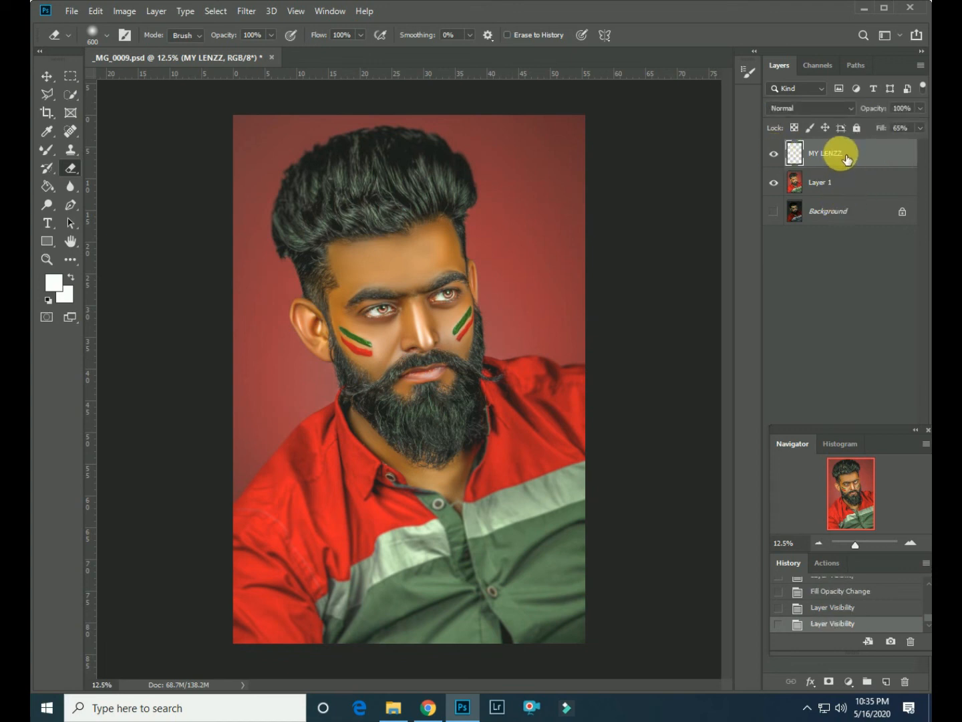
# Merge the lens layer with the visible portrait layer and compare the result against its hidden state.
pyautogui.rightClick(845, 157)
pyautogui.click(695, 526)
pyautogui.doubleClick(774, 158)
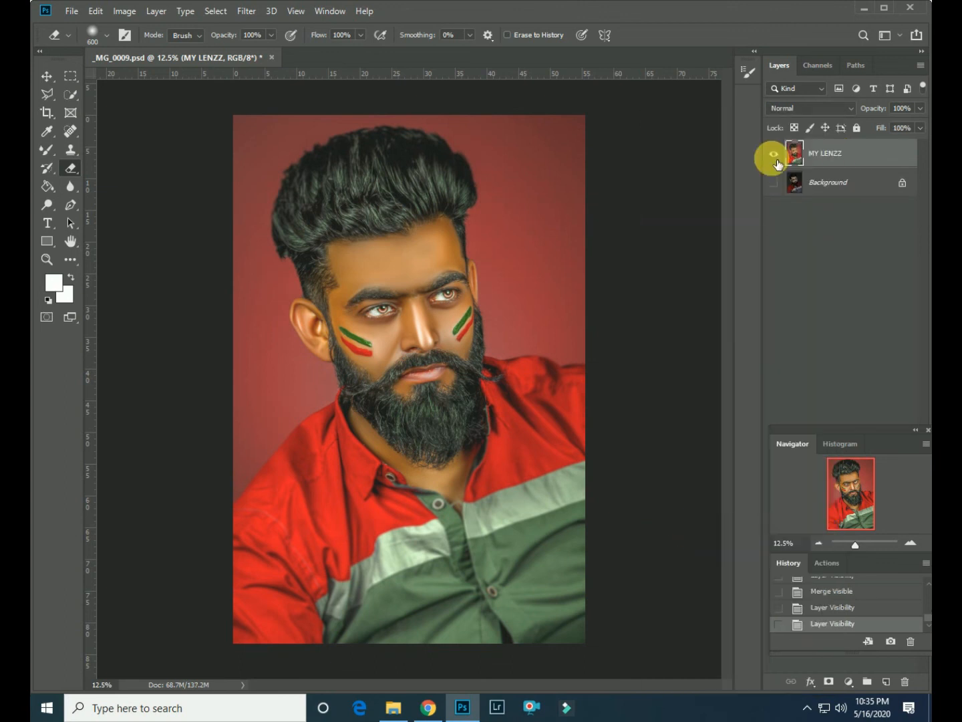